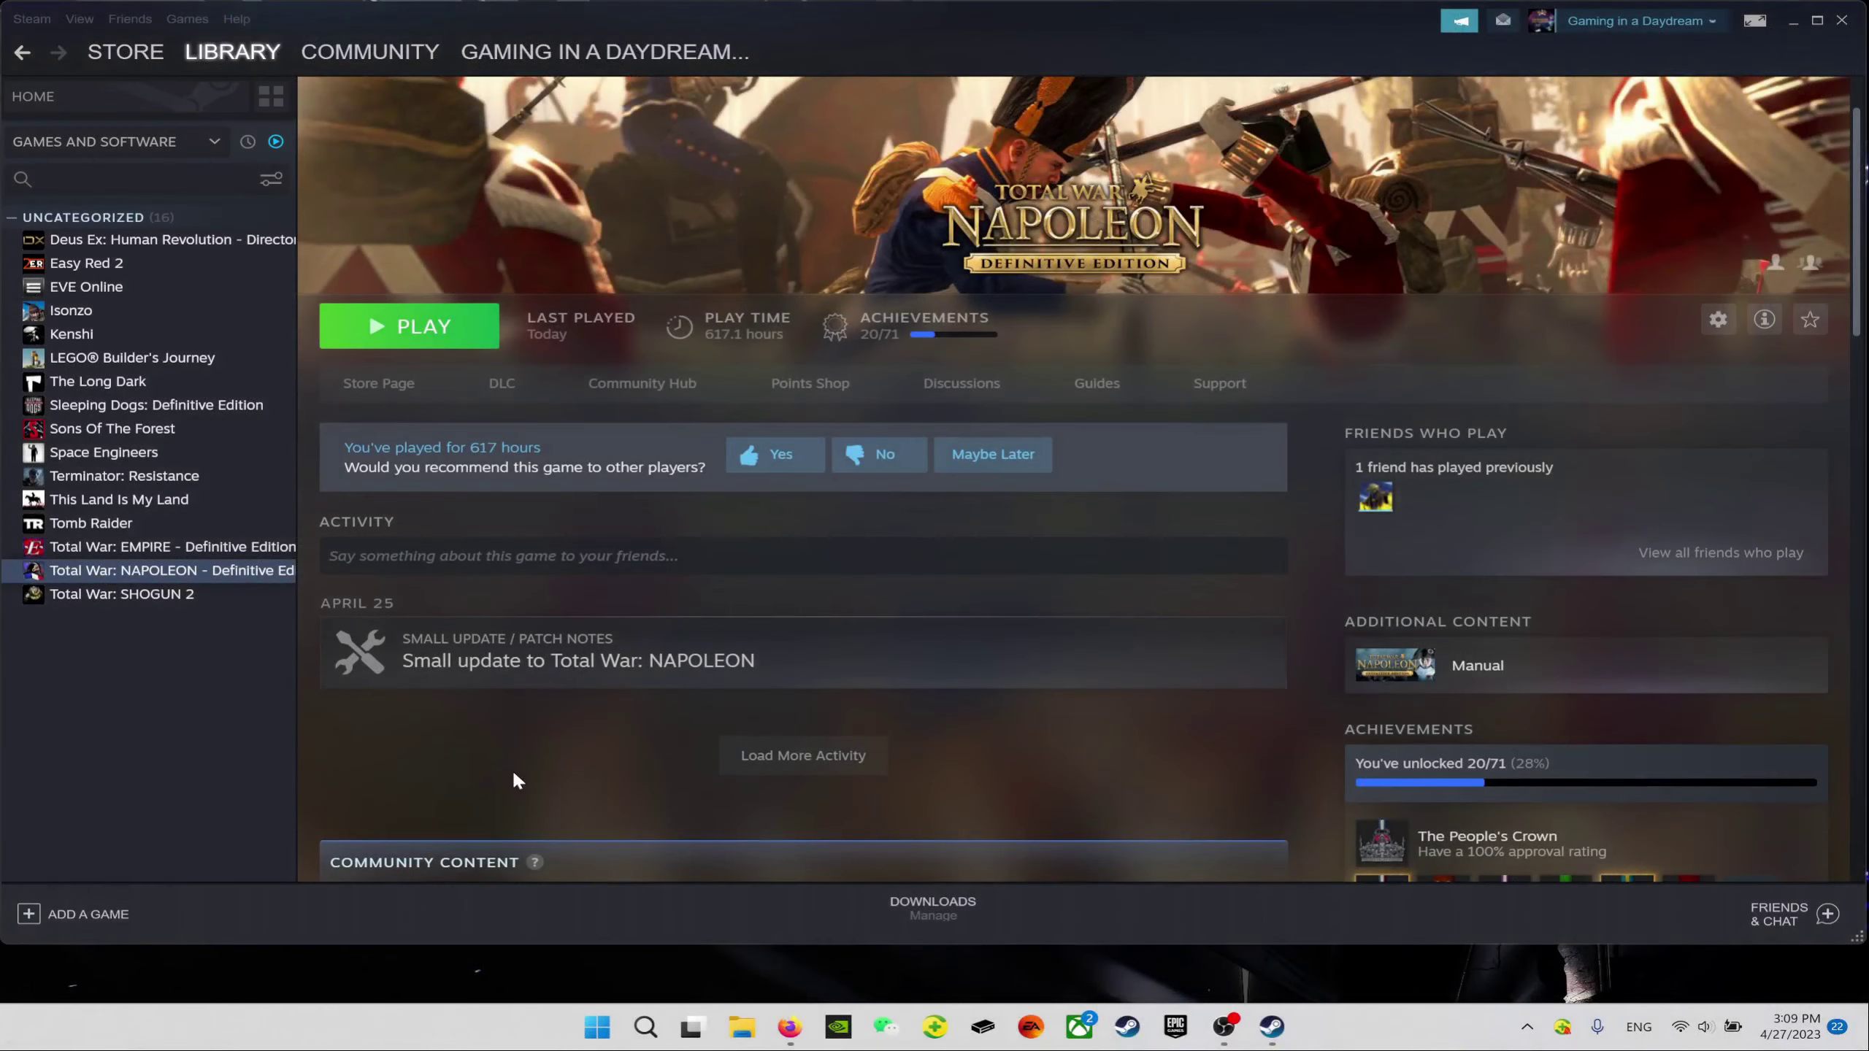
Step: Review the Napoleon update patch notes and The Great War workaround comments, then go to the pre-patch files page
{"action": "left_click", "coordinate": [488, 651]}
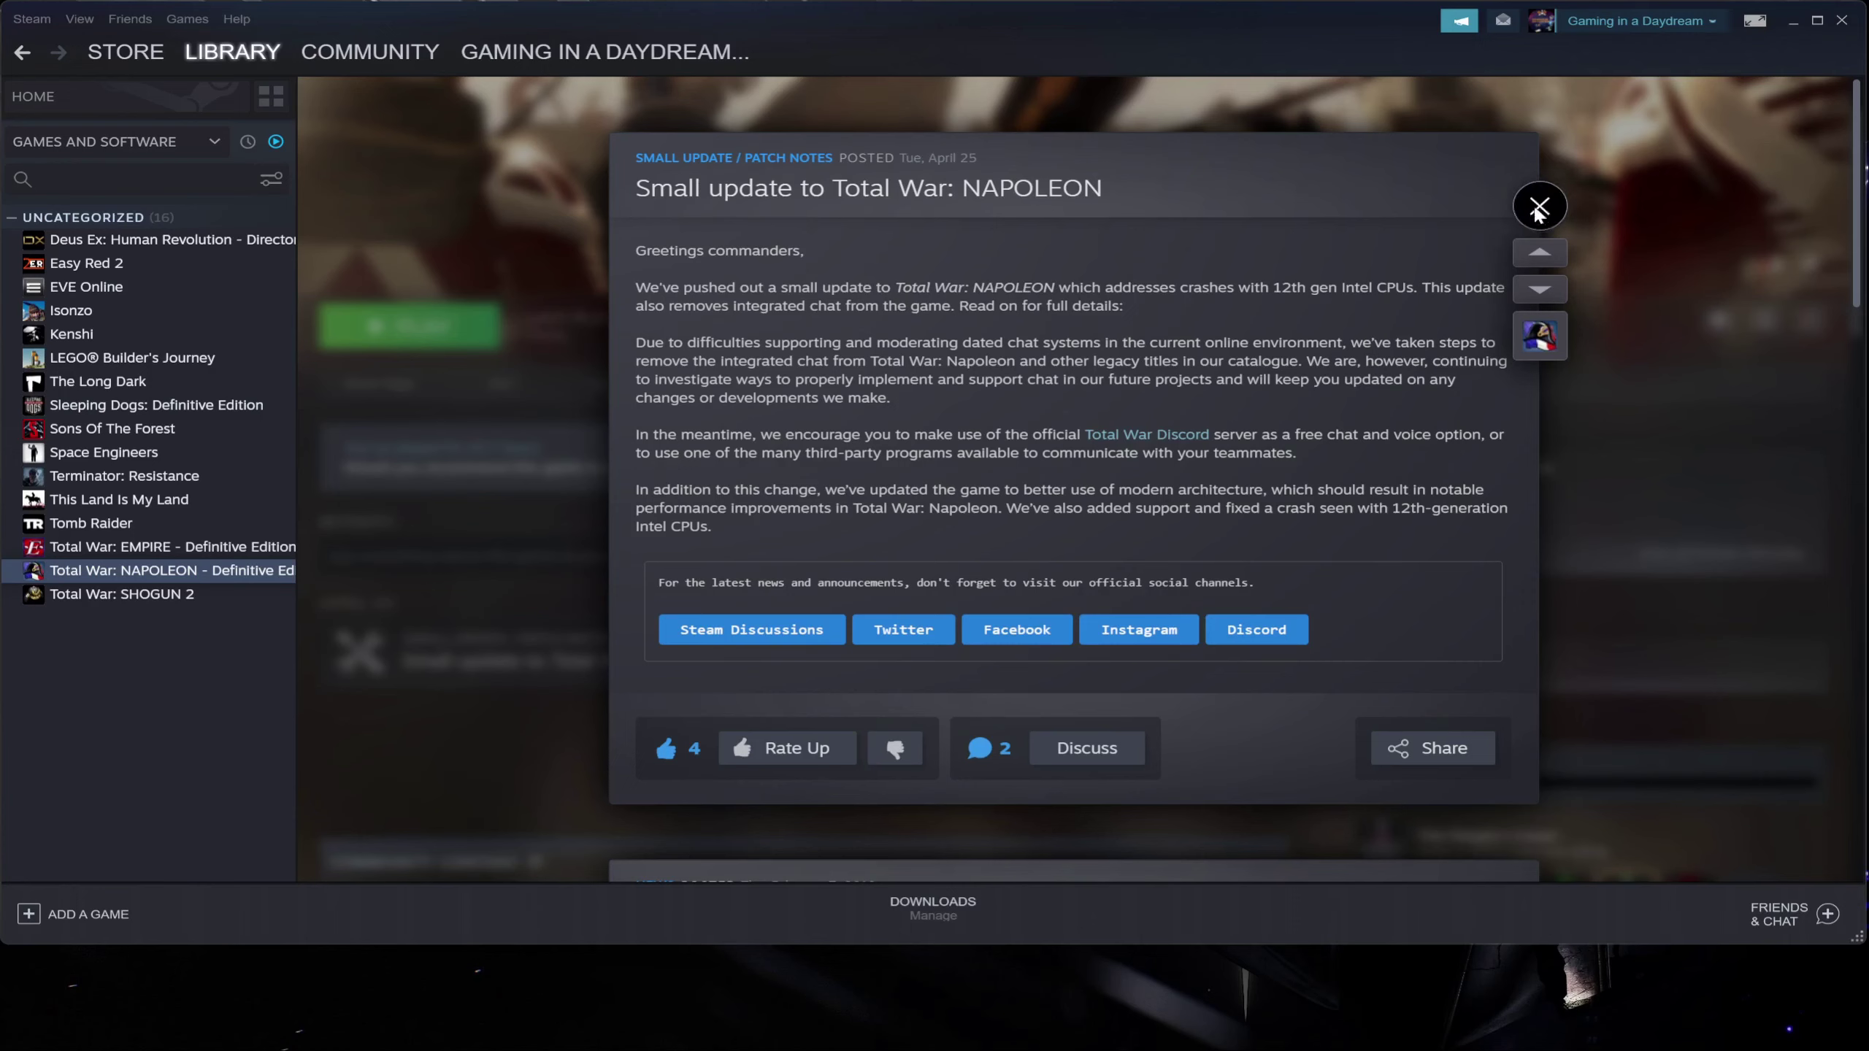
{"action": "left_click", "coordinate": [1537, 207]}
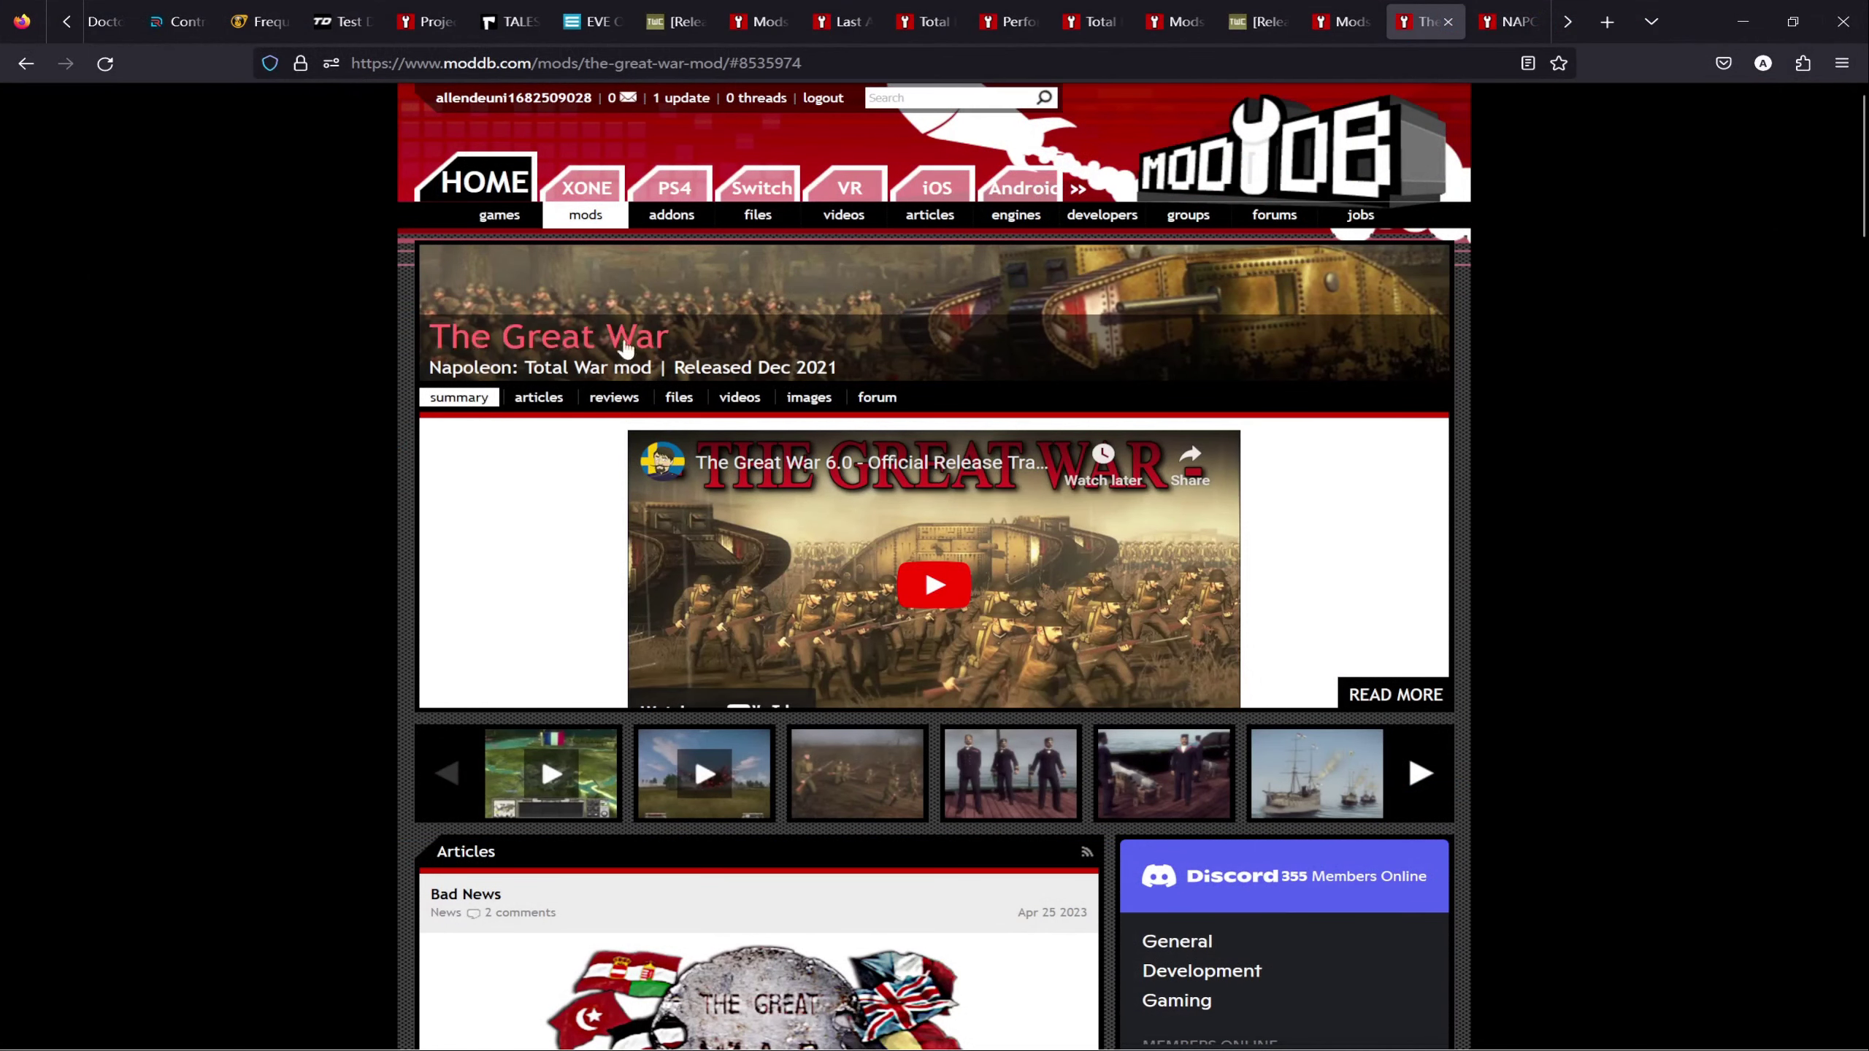
{"action": "scroll", "coordinate": [1595, 589], "scroll_direction": "down", "scroll_amount": 10}
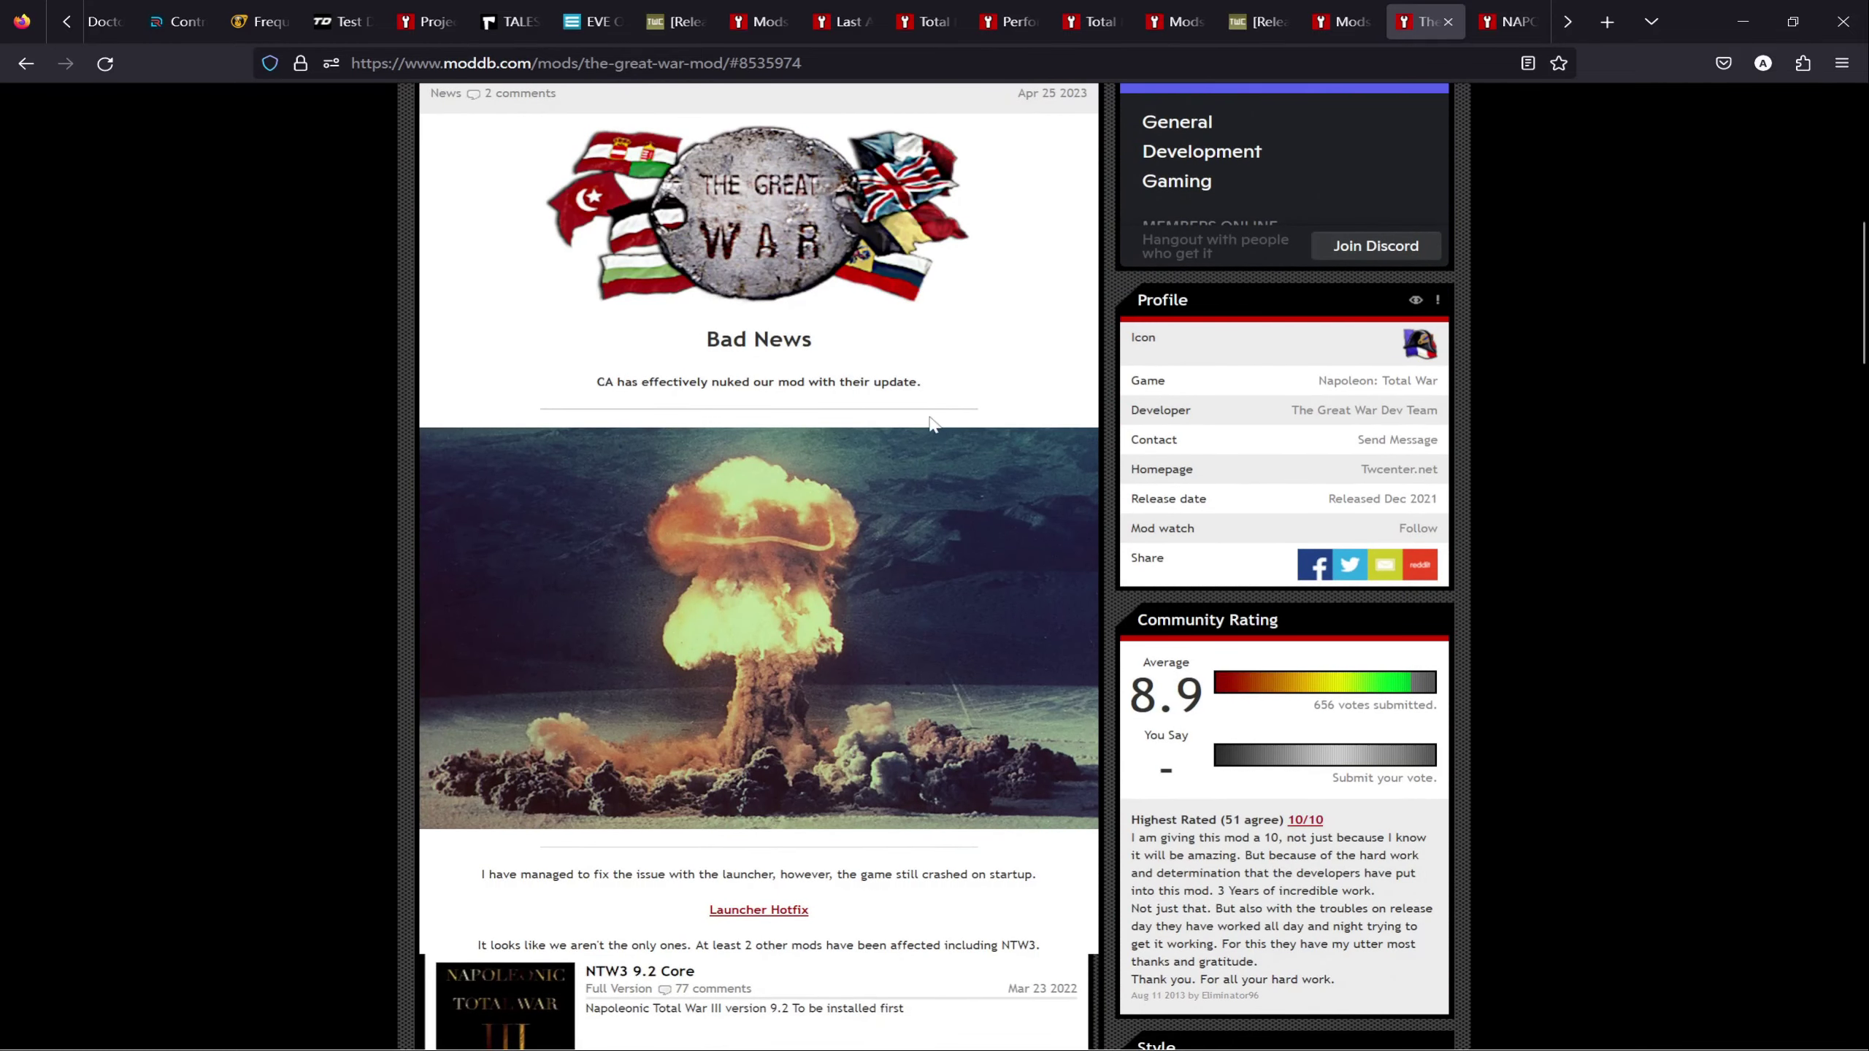
{"action": "scroll", "coordinate": [945, 640], "scroll_direction": "down", "scroll_amount": 8}
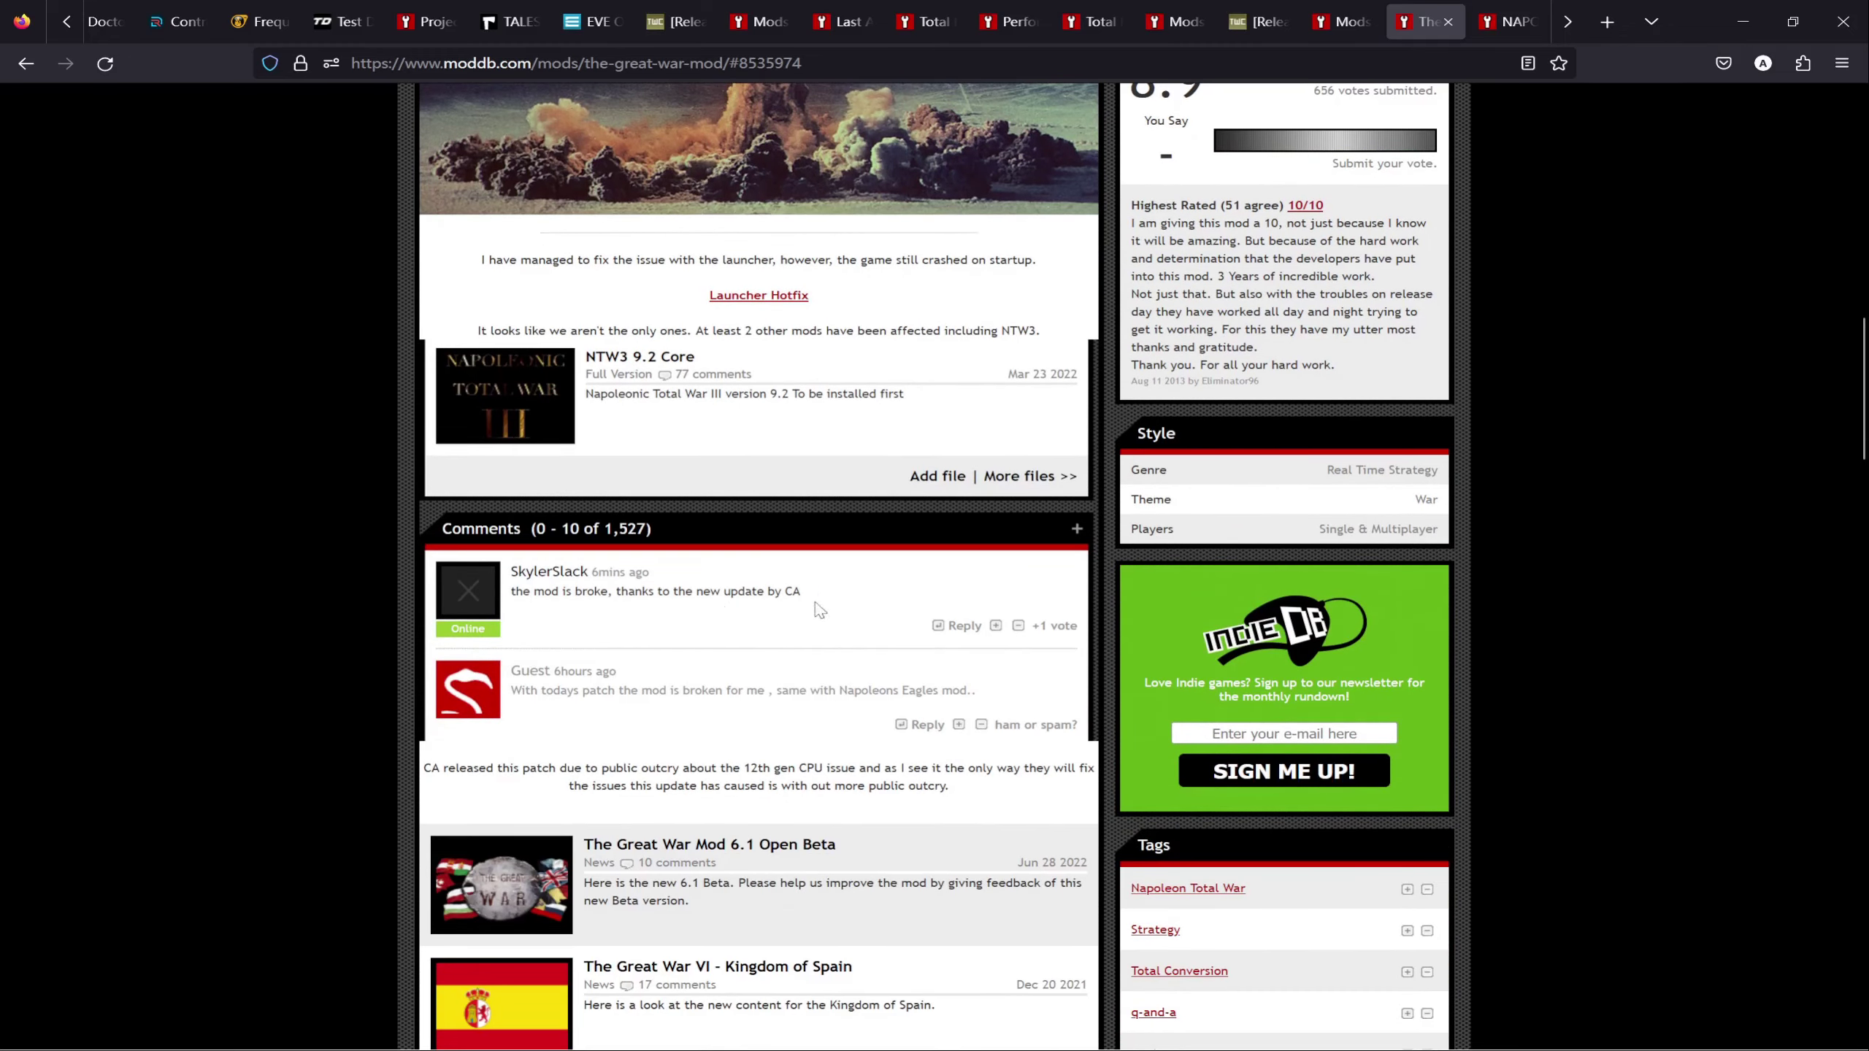
{"action": "scroll", "coordinate": [837, 609], "scroll_direction": "down", "scroll_amount": 16}
{"action": "scroll", "coordinate": [880, 688], "scroll_direction": "down", "scroll_amount": 14}
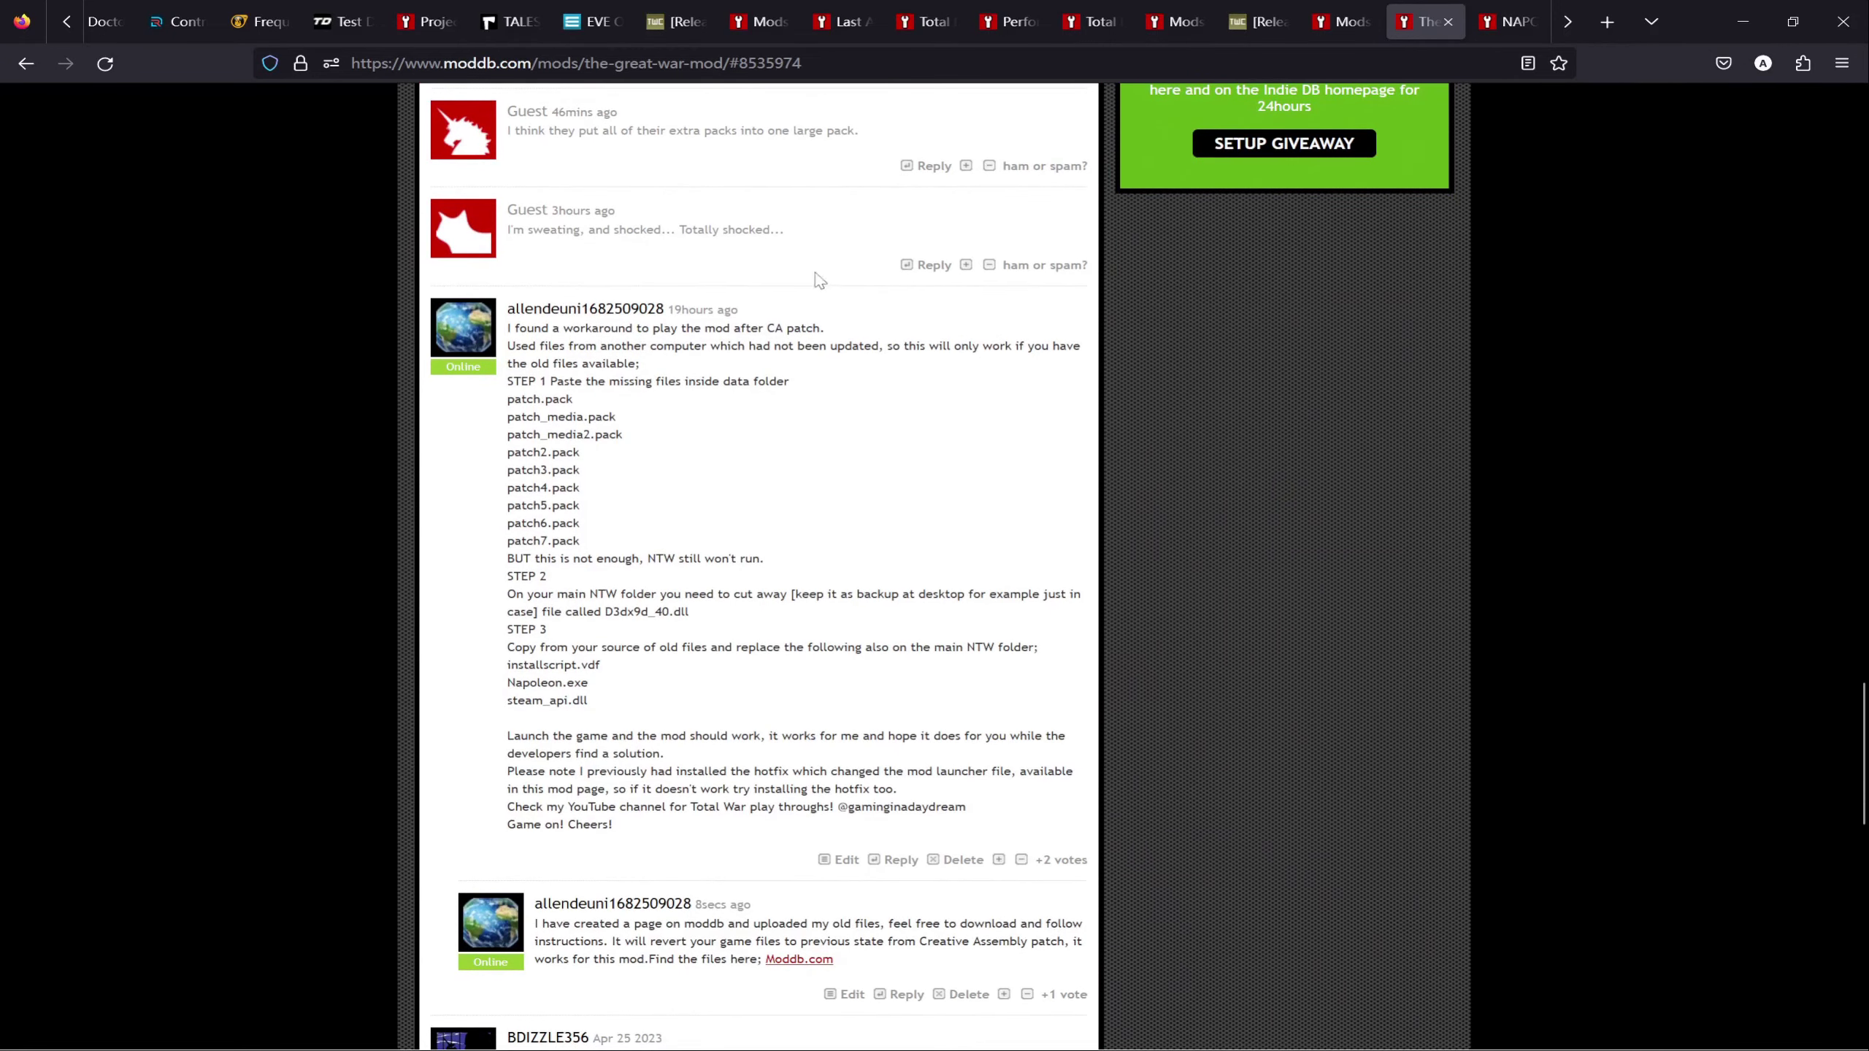
{"action": "scroll", "coordinate": [801, 435], "scroll_direction": "down", "scroll_amount": 9}
{"action": "scroll", "coordinate": [750, 430], "scroll_direction": "up", "scroll_amount": 12}
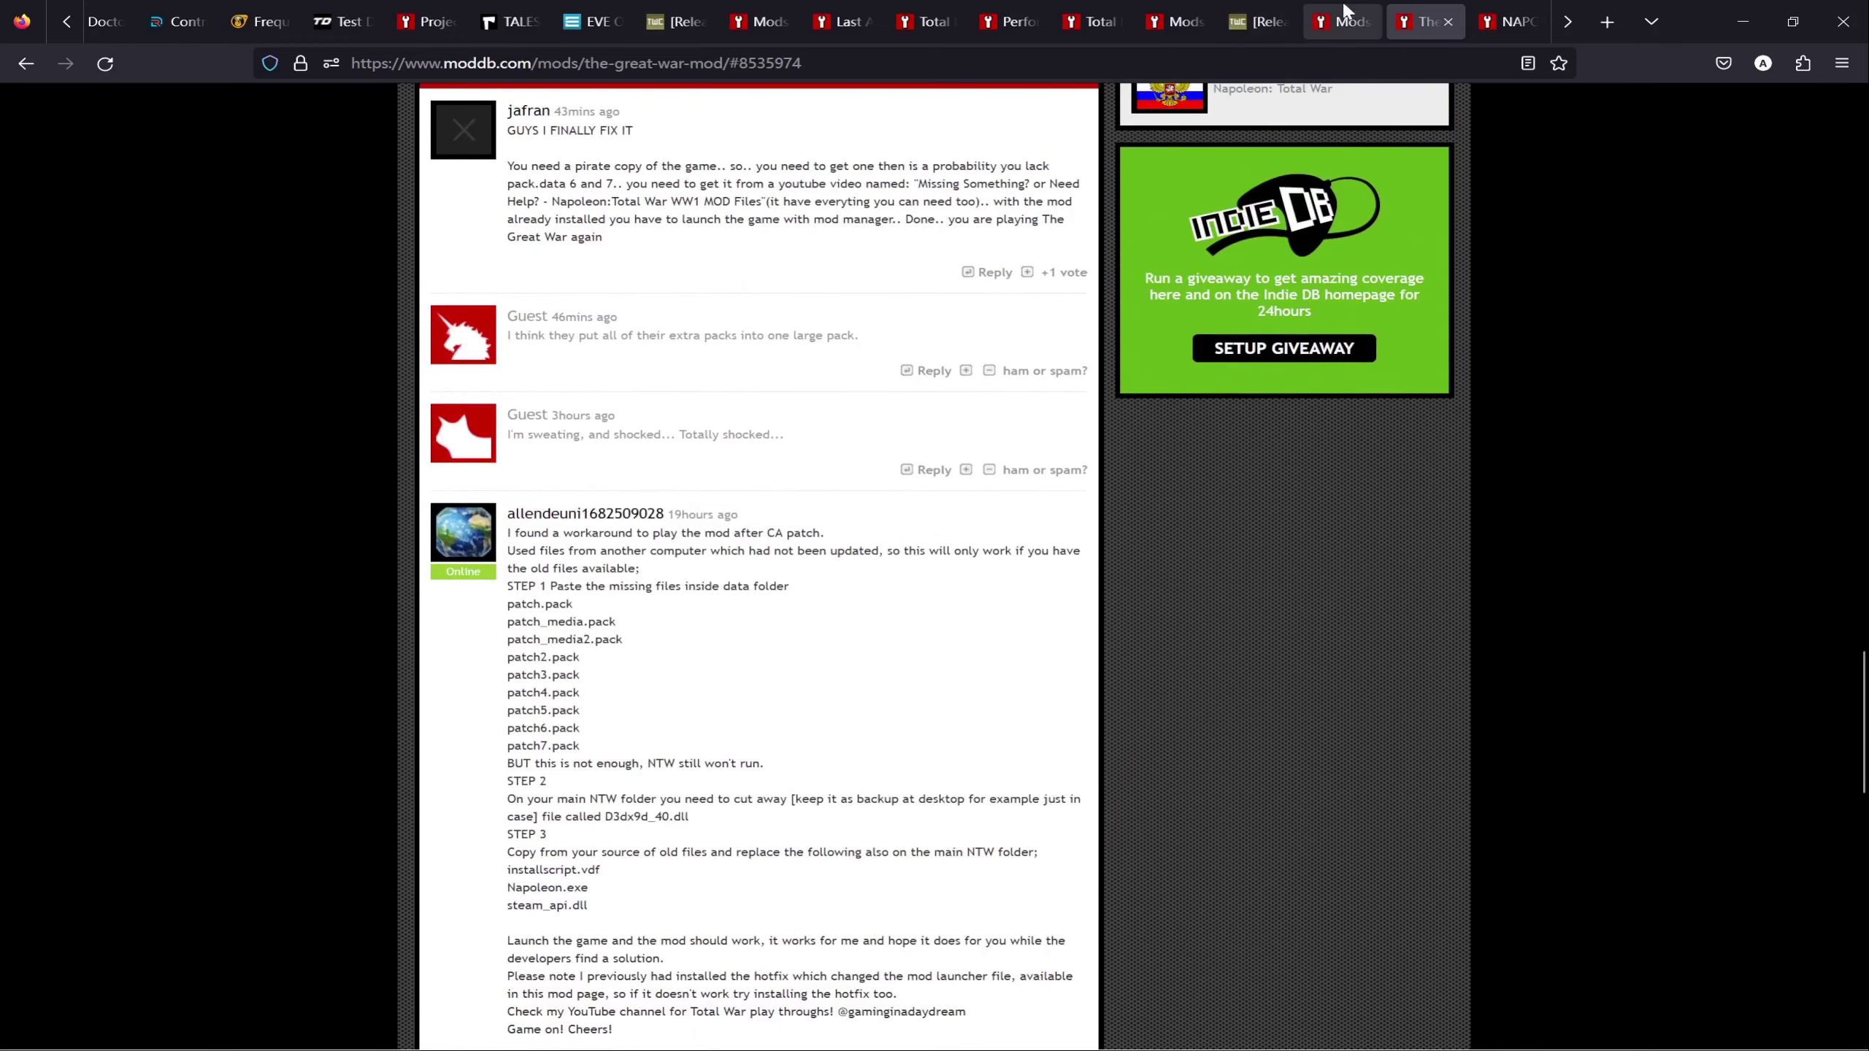
{"action": "left_click", "coordinate": [1505, 21]}
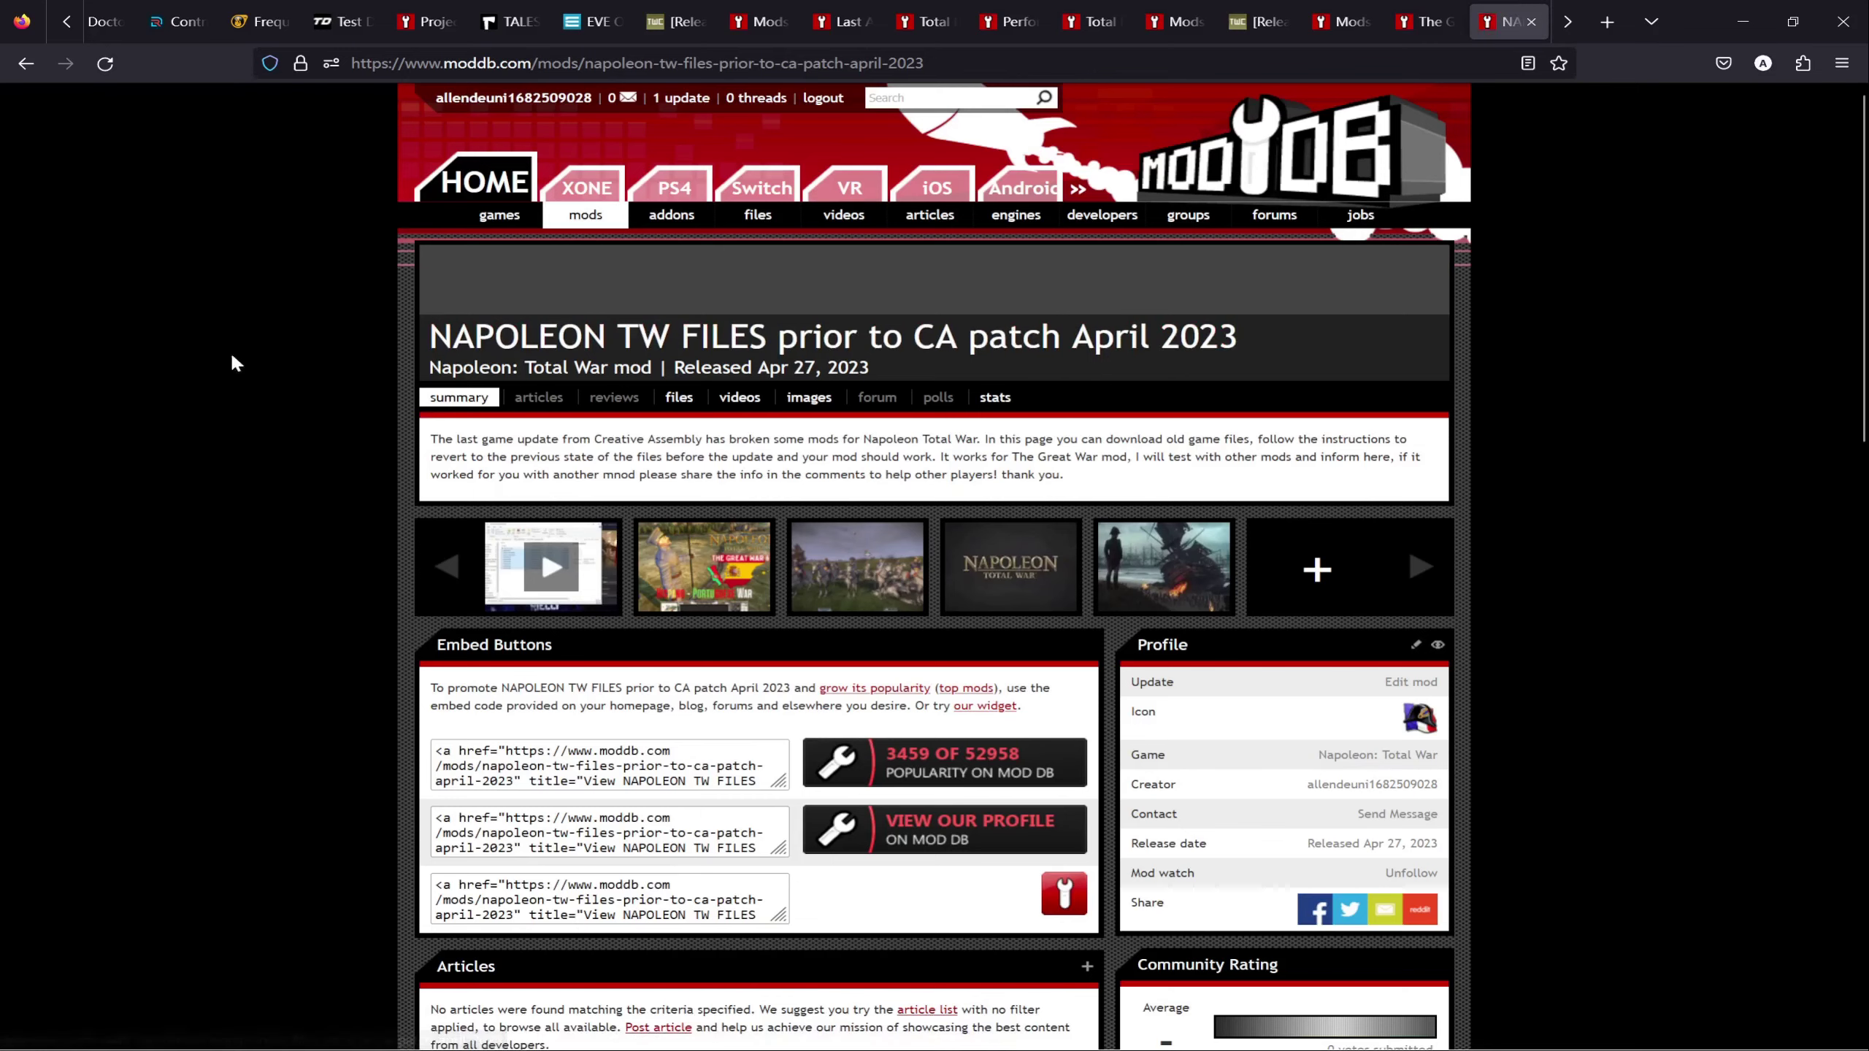
{"action": "scroll", "coordinate": [339, 659], "scroll_direction": "down", "scroll_amount": 3}
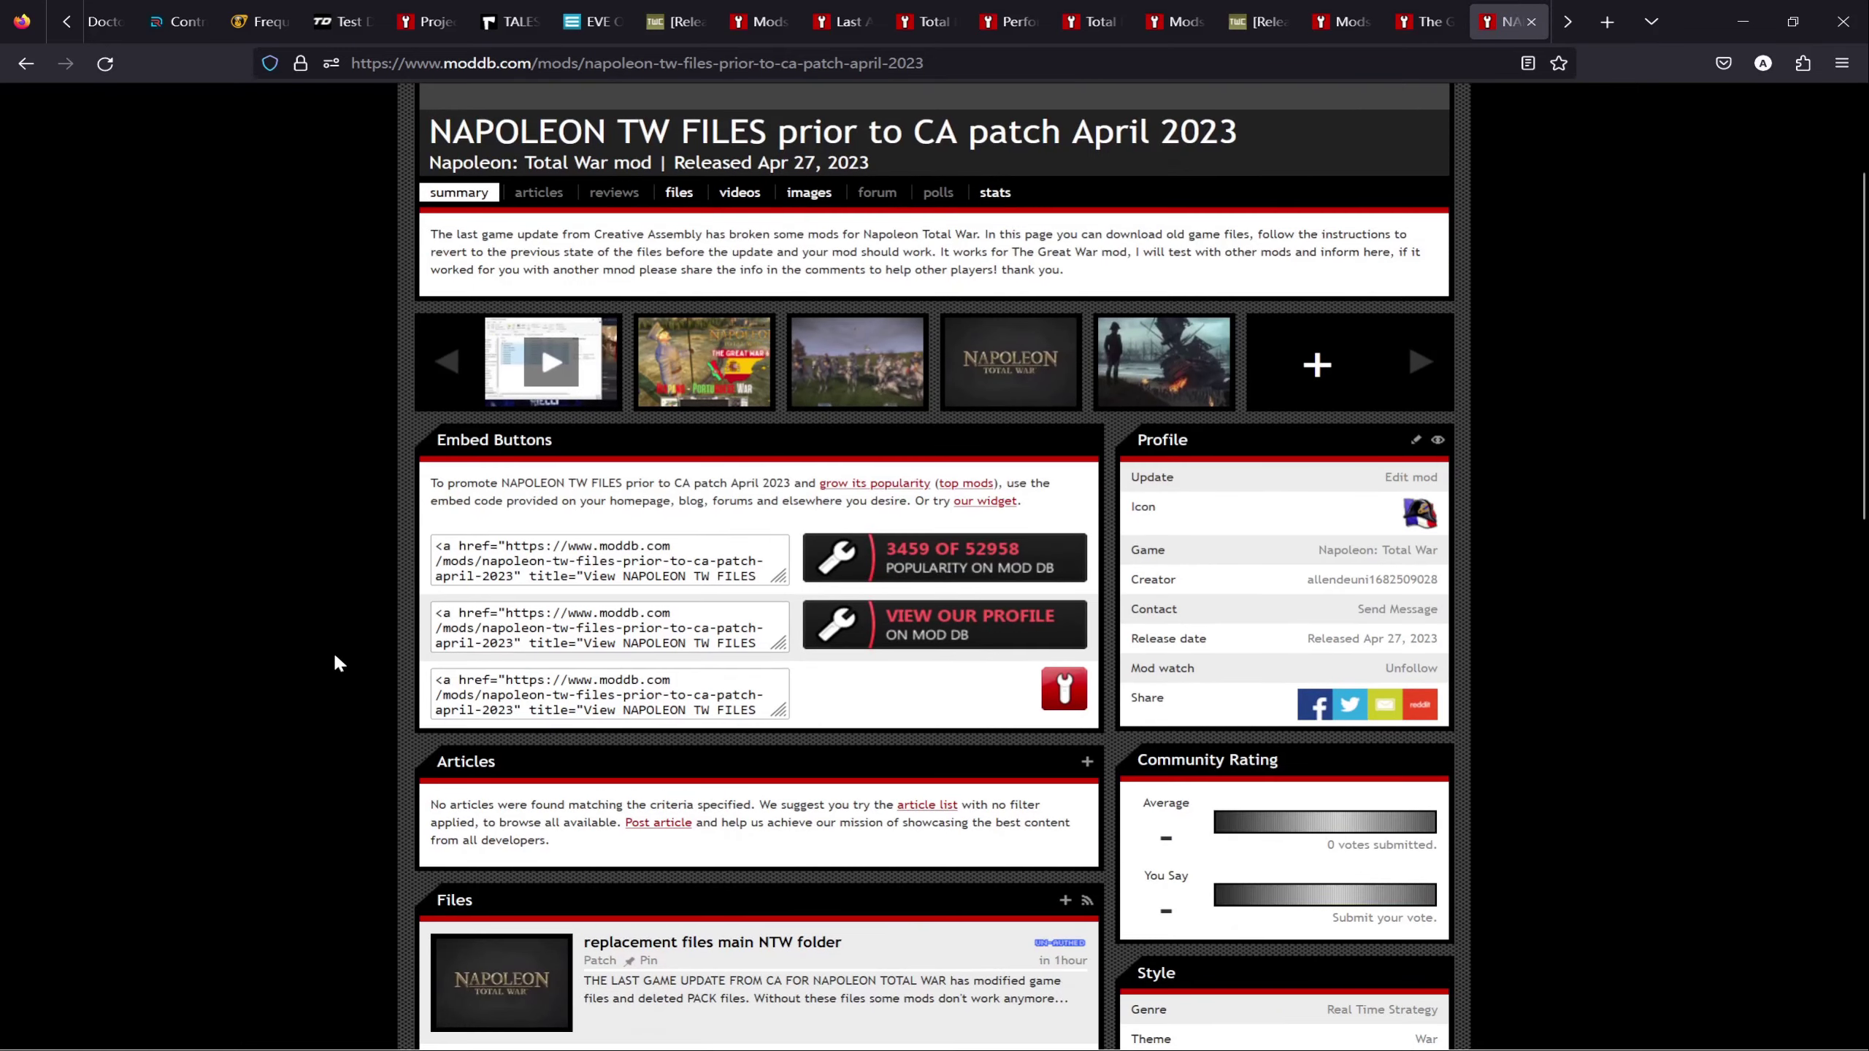
{"action": "scroll", "coordinate": [308, 761], "scroll_direction": "down", "scroll_amount": 5}
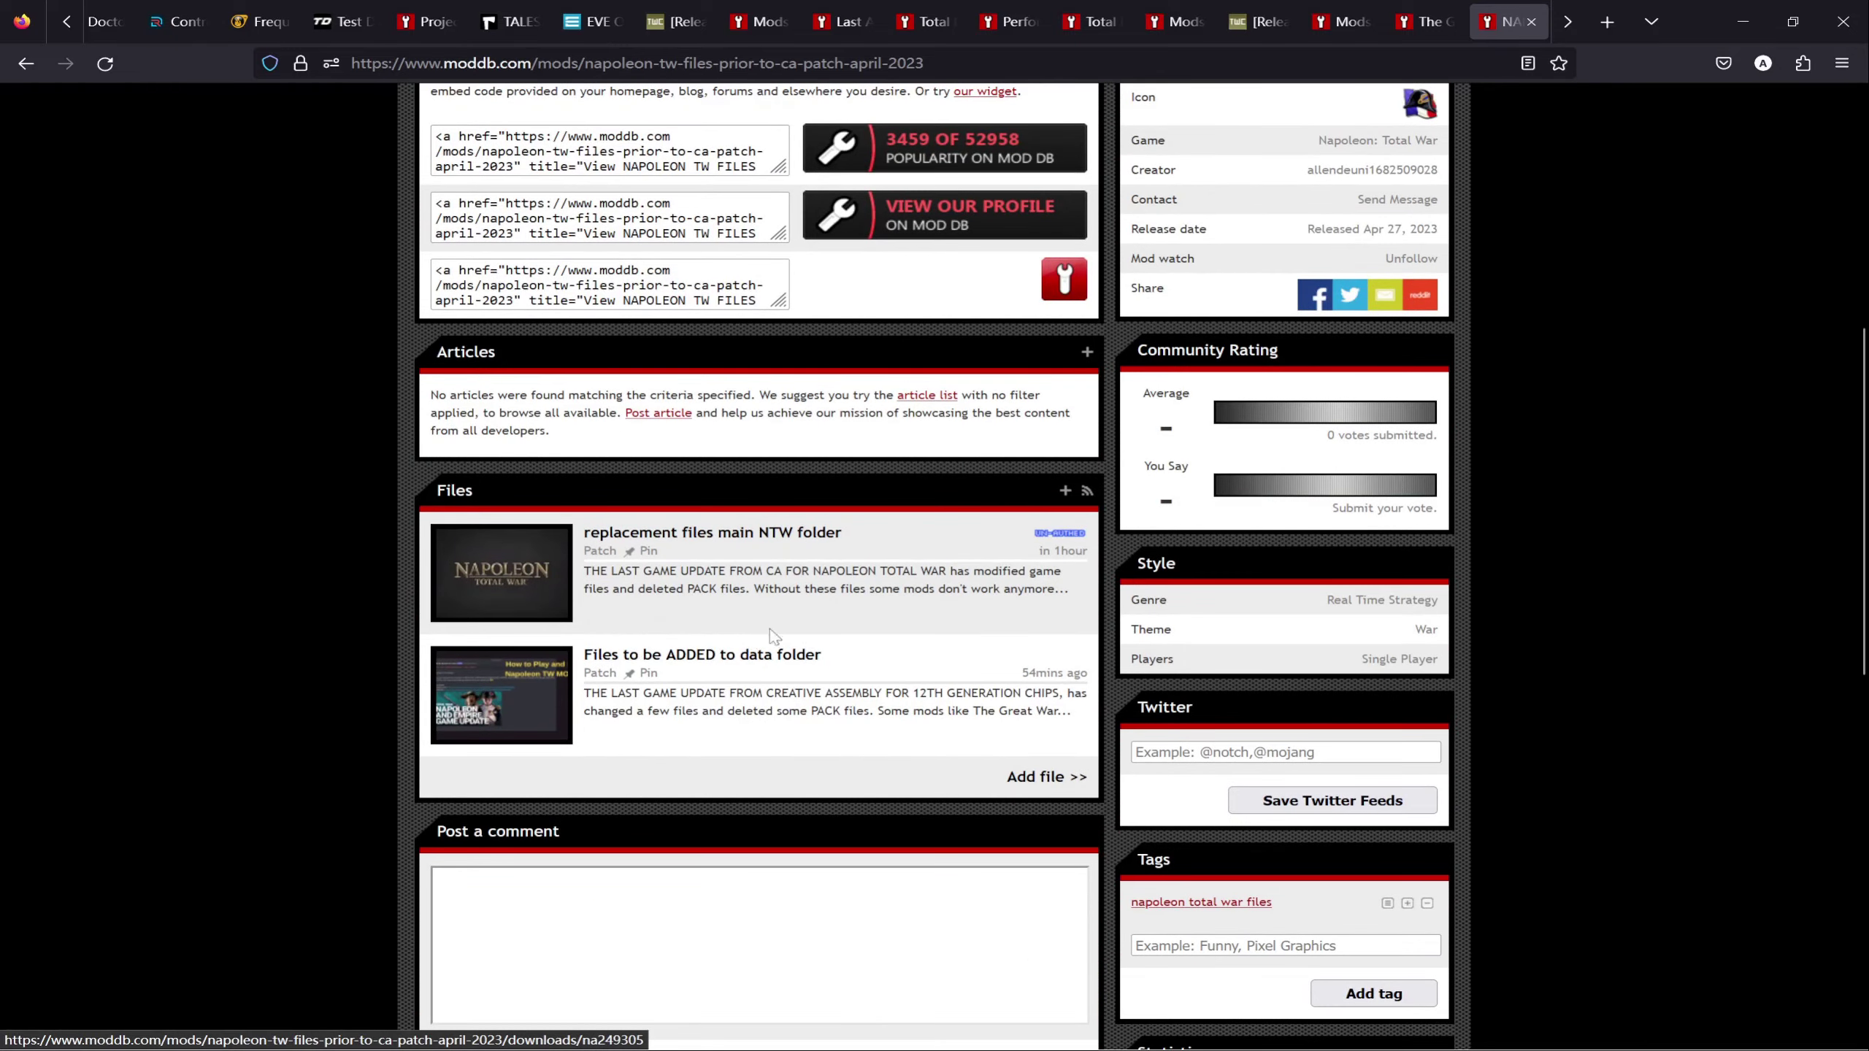
{"action": "scroll", "coordinate": [257, 633], "scroll_direction": "up", "scroll_amount": 5}
{"action": "scroll", "coordinate": [257, 628], "scroll_direction": "up", "scroll_amount": 3}
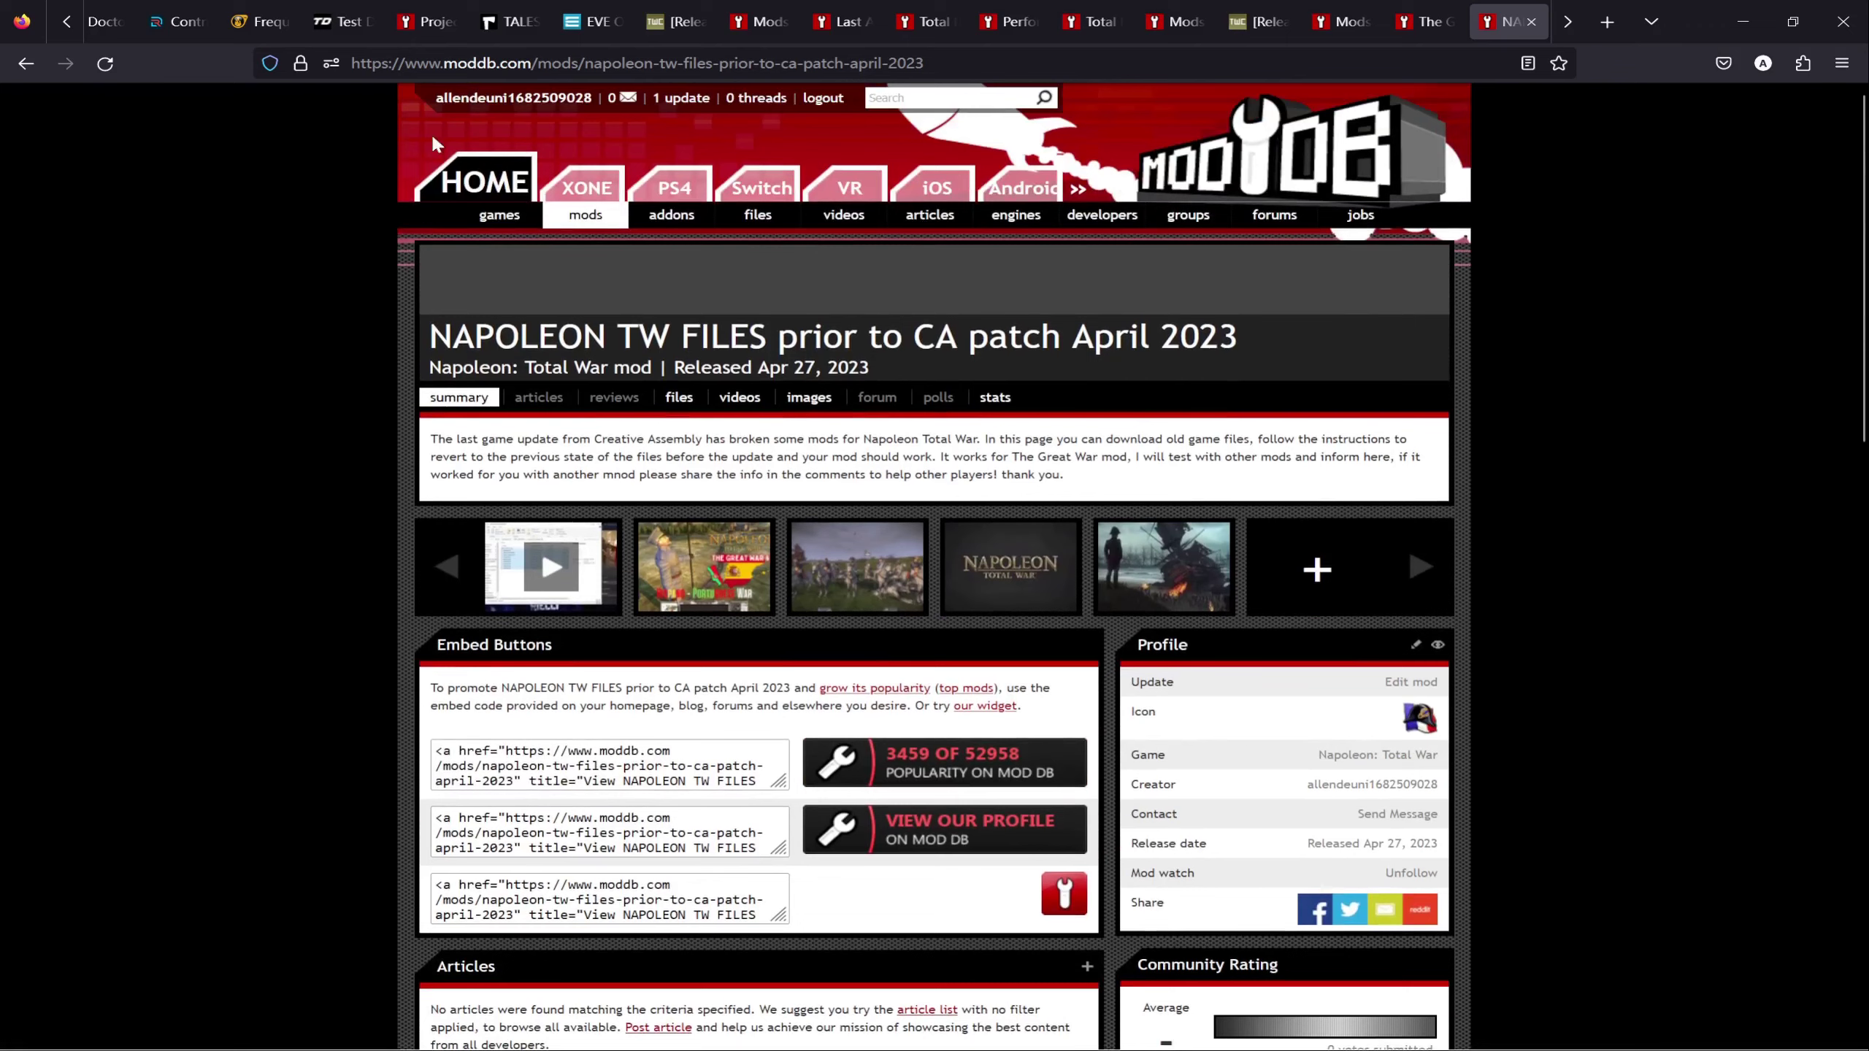
{"action": "scroll", "coordinate": [180, 763], "scroll_direction": "down", "scroll_amount": 7}
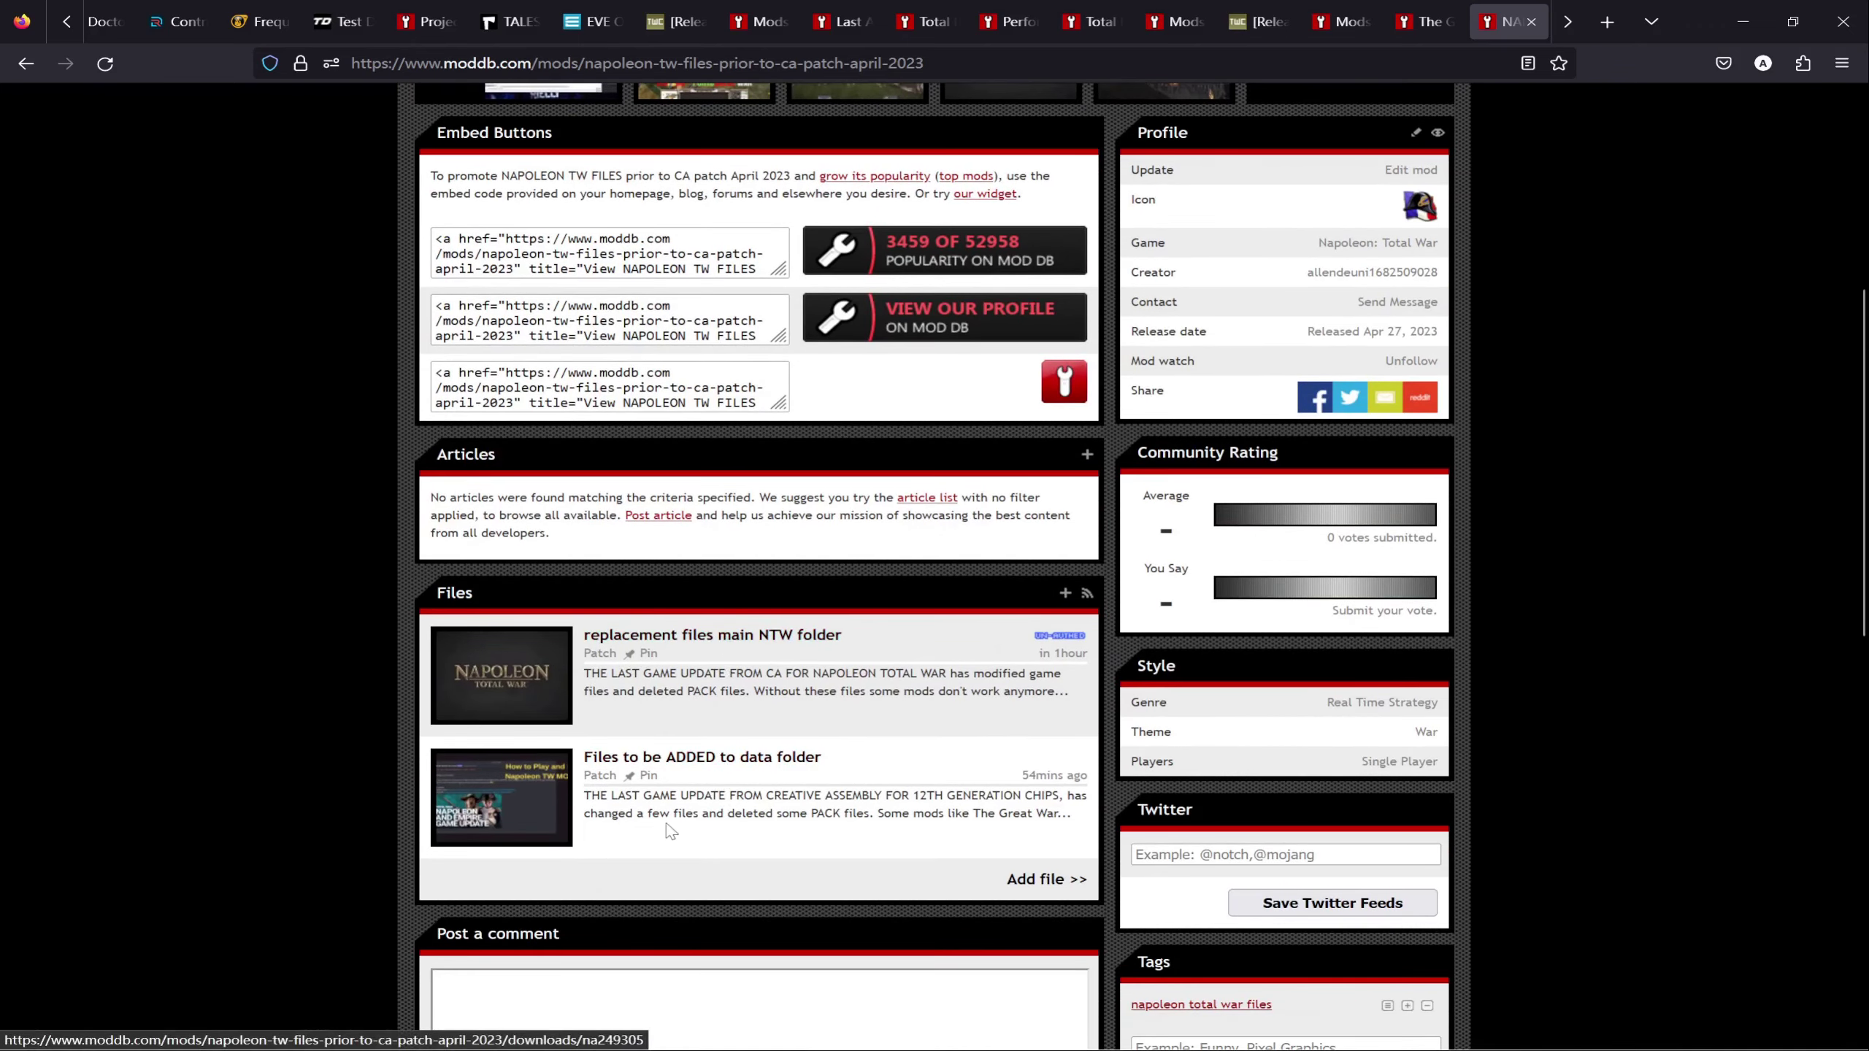
{"action": "scroll", "coordinate": [674, 831], "scroll_direction": "down", "scroll_amount": 4}
{"action": "scroll", "coordinate": [623, 807], "scroll_direction": "down", "scroll_amount": 5}
{"action": "scroll", "coordinate": [710, 769], "scroll_direction": "up", "scroll_amount": 16}
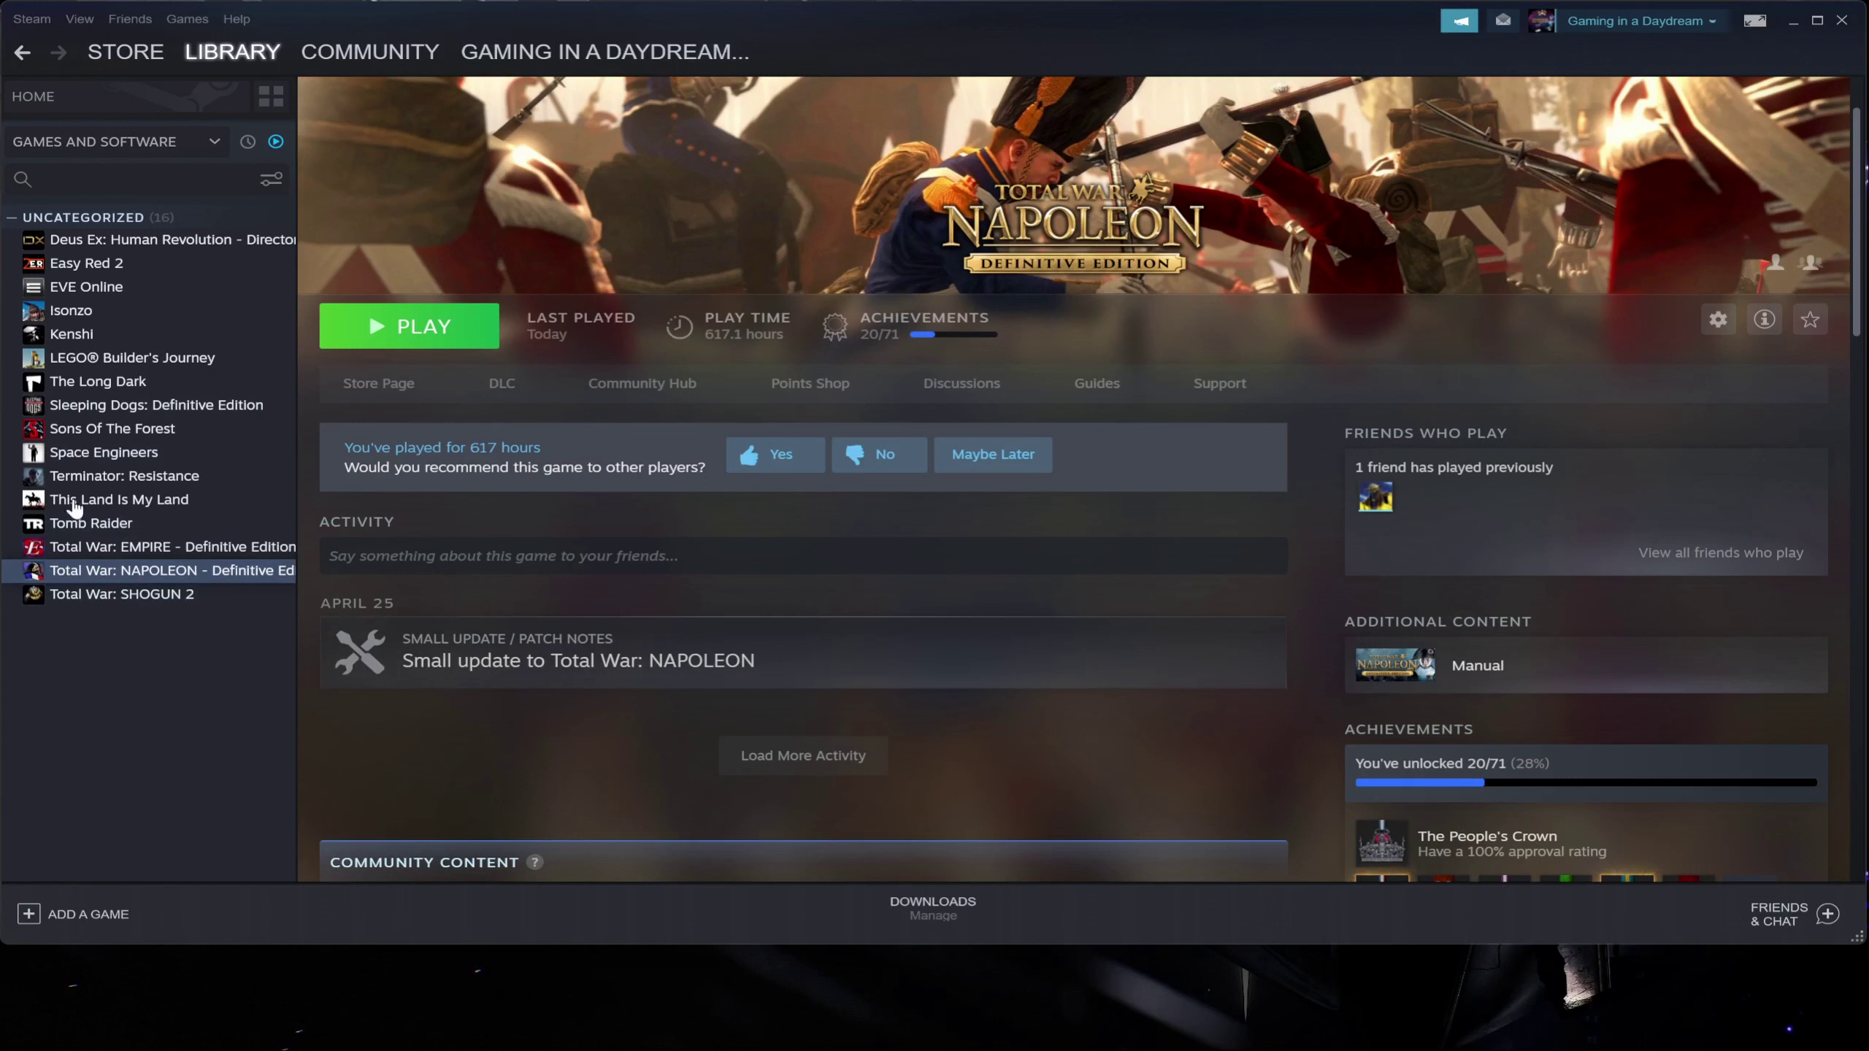
Step: Open Total War: NAPOLEON's install folder from its Steam Local Files properties in File Explorer
{"action": "right_click", "coordinate": [170, 575]}
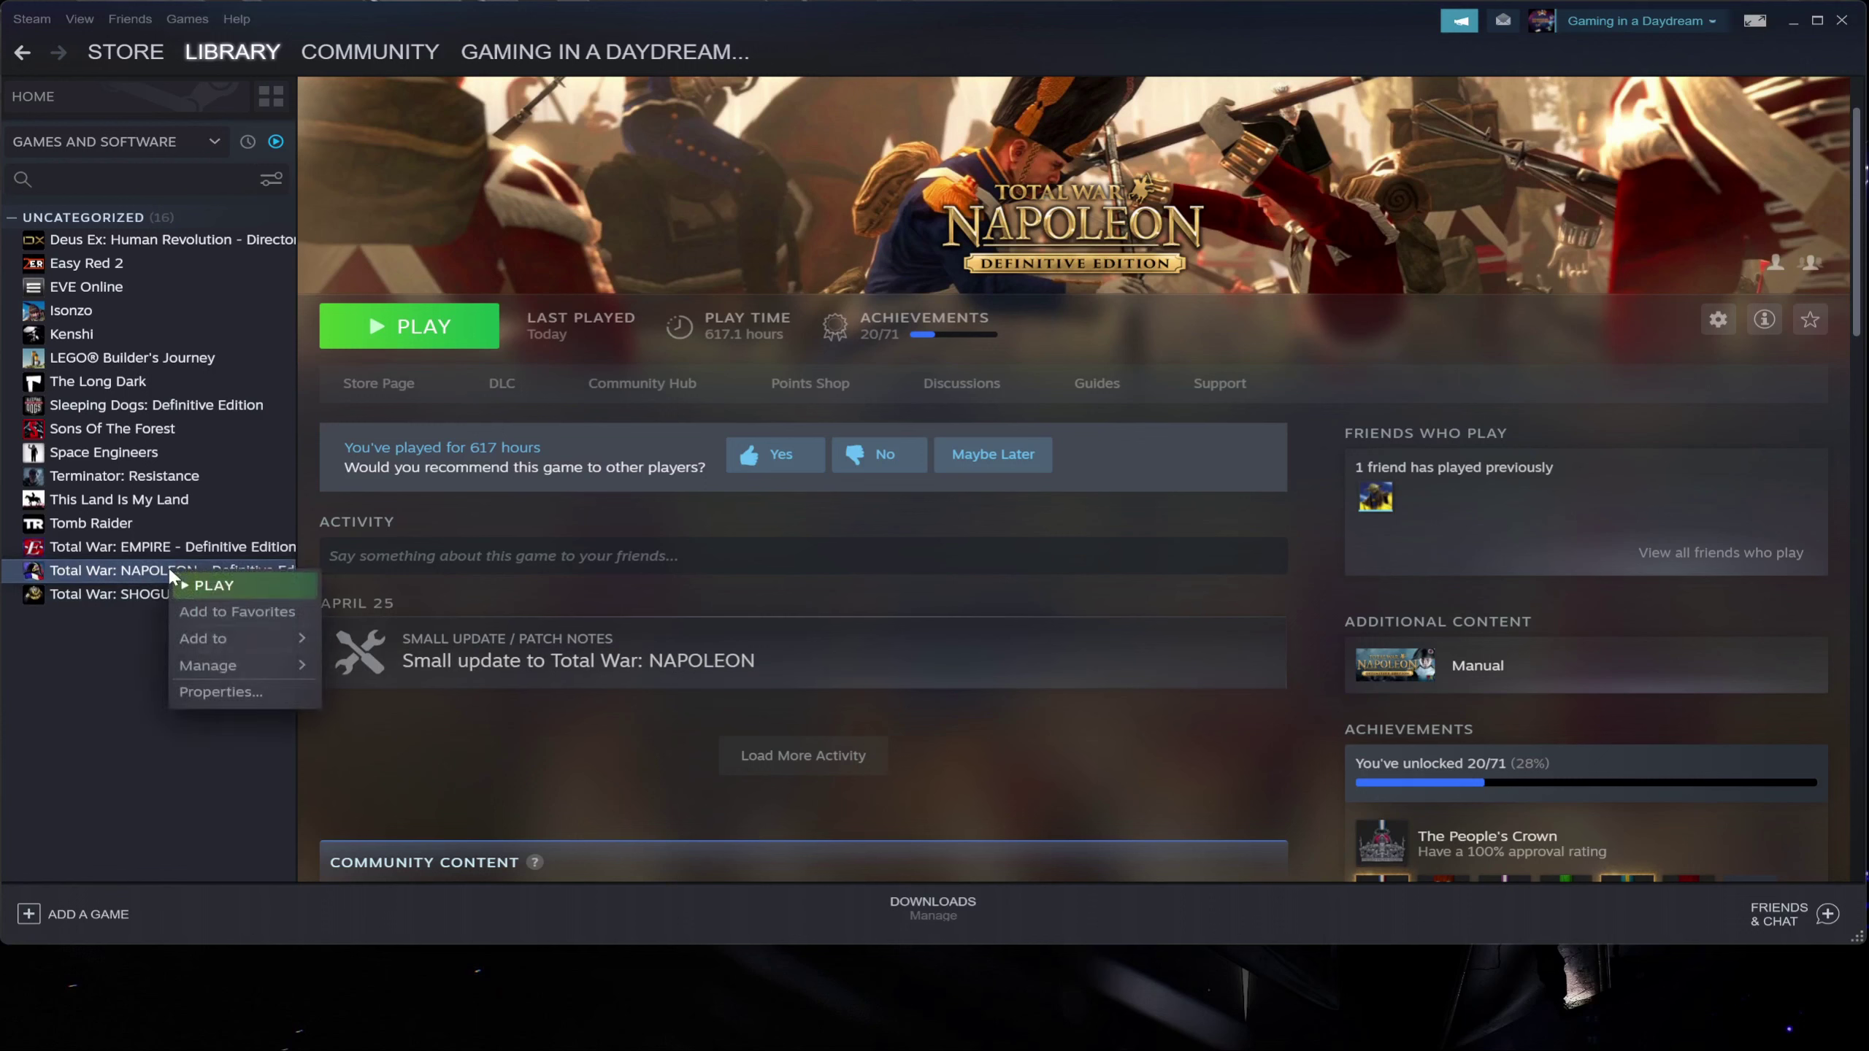
{"action": "left_click", "coordinate": [220, 692]}
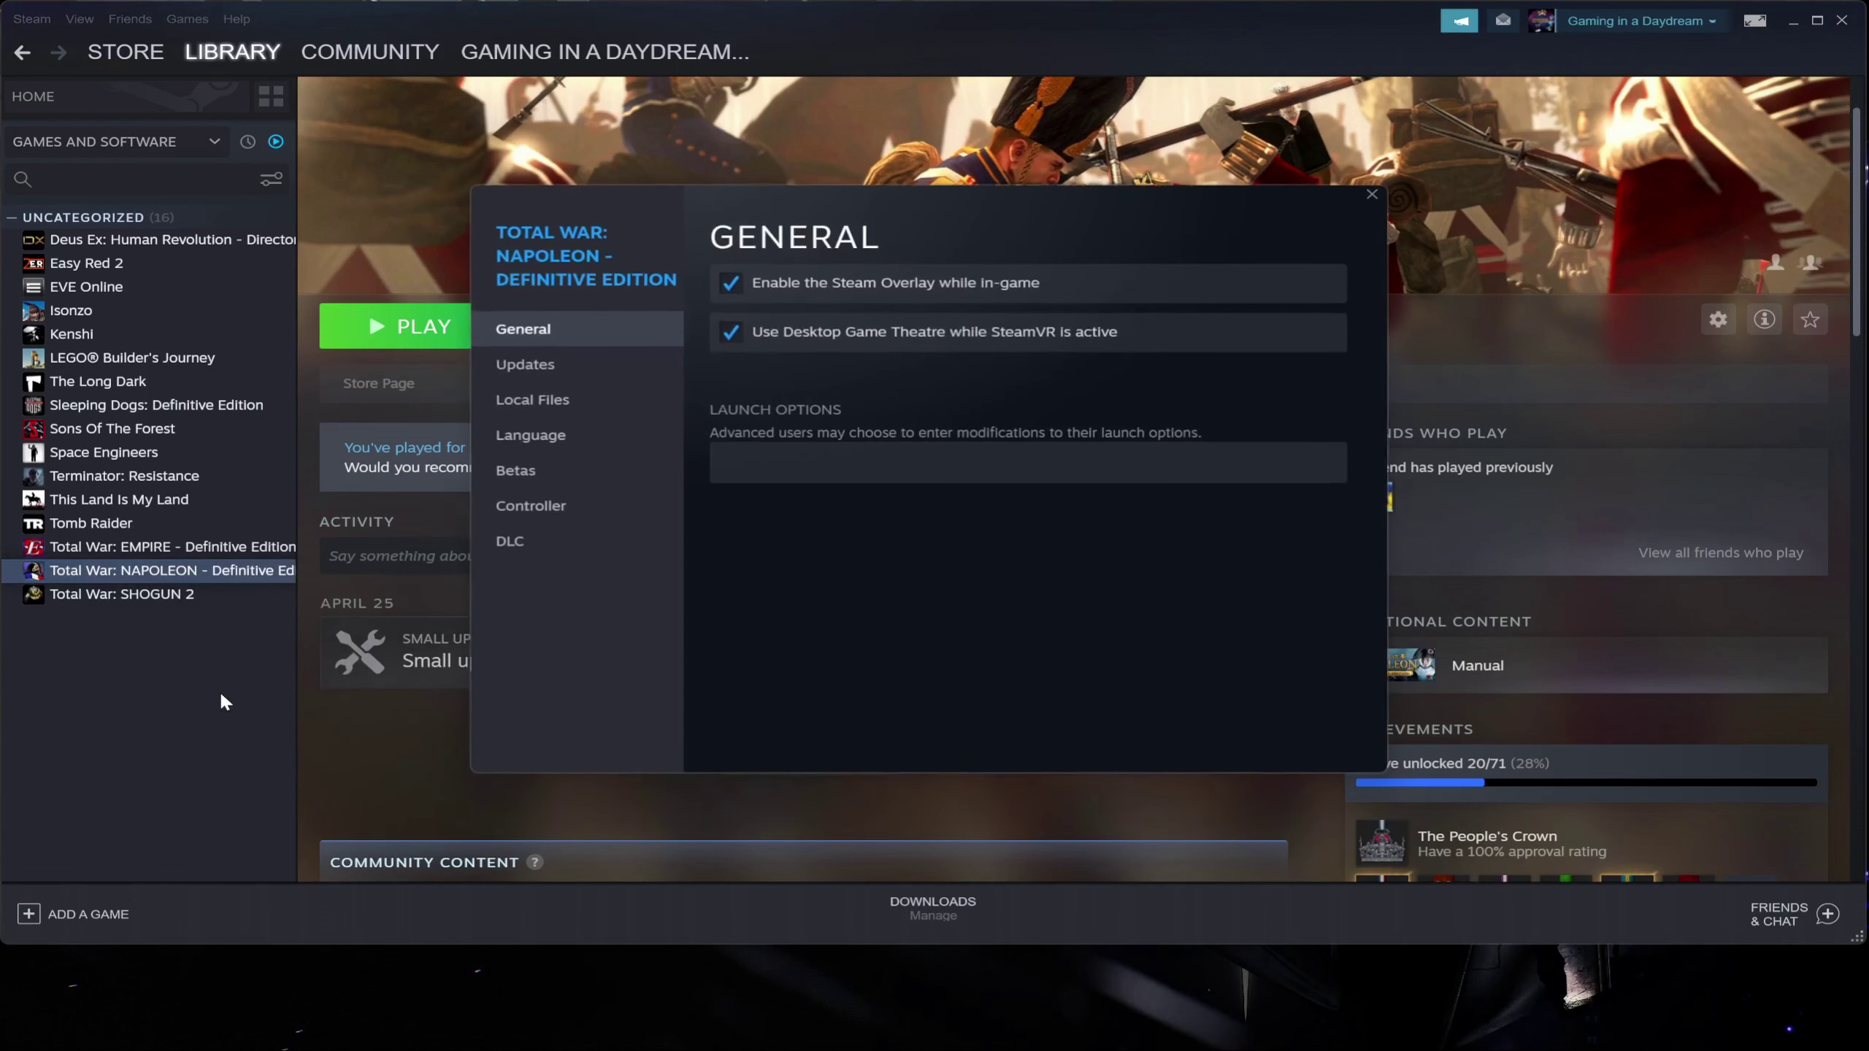
{"action": "left_click", "coordinate": [550, 400]}
{"action": "left_click", "coordinate": [1181, 281]}
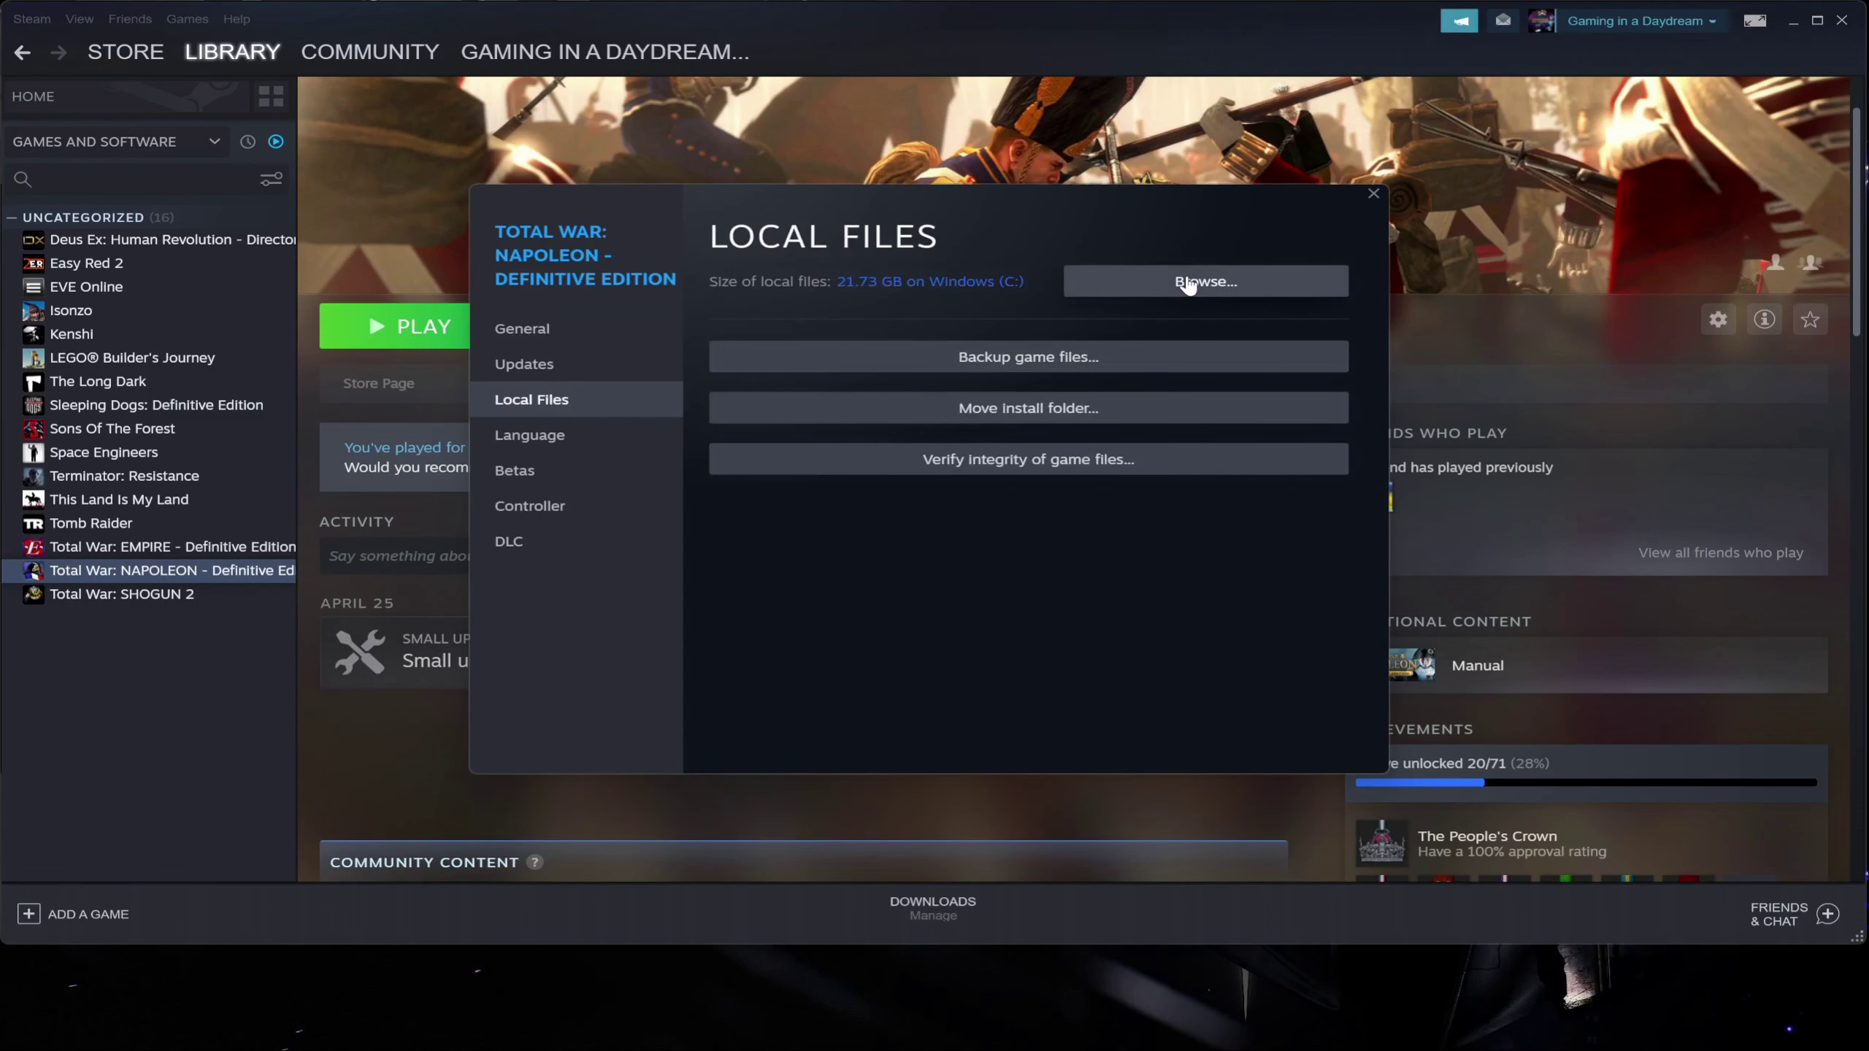
{"action": "left_click", "coordinate": [1373, 193]}
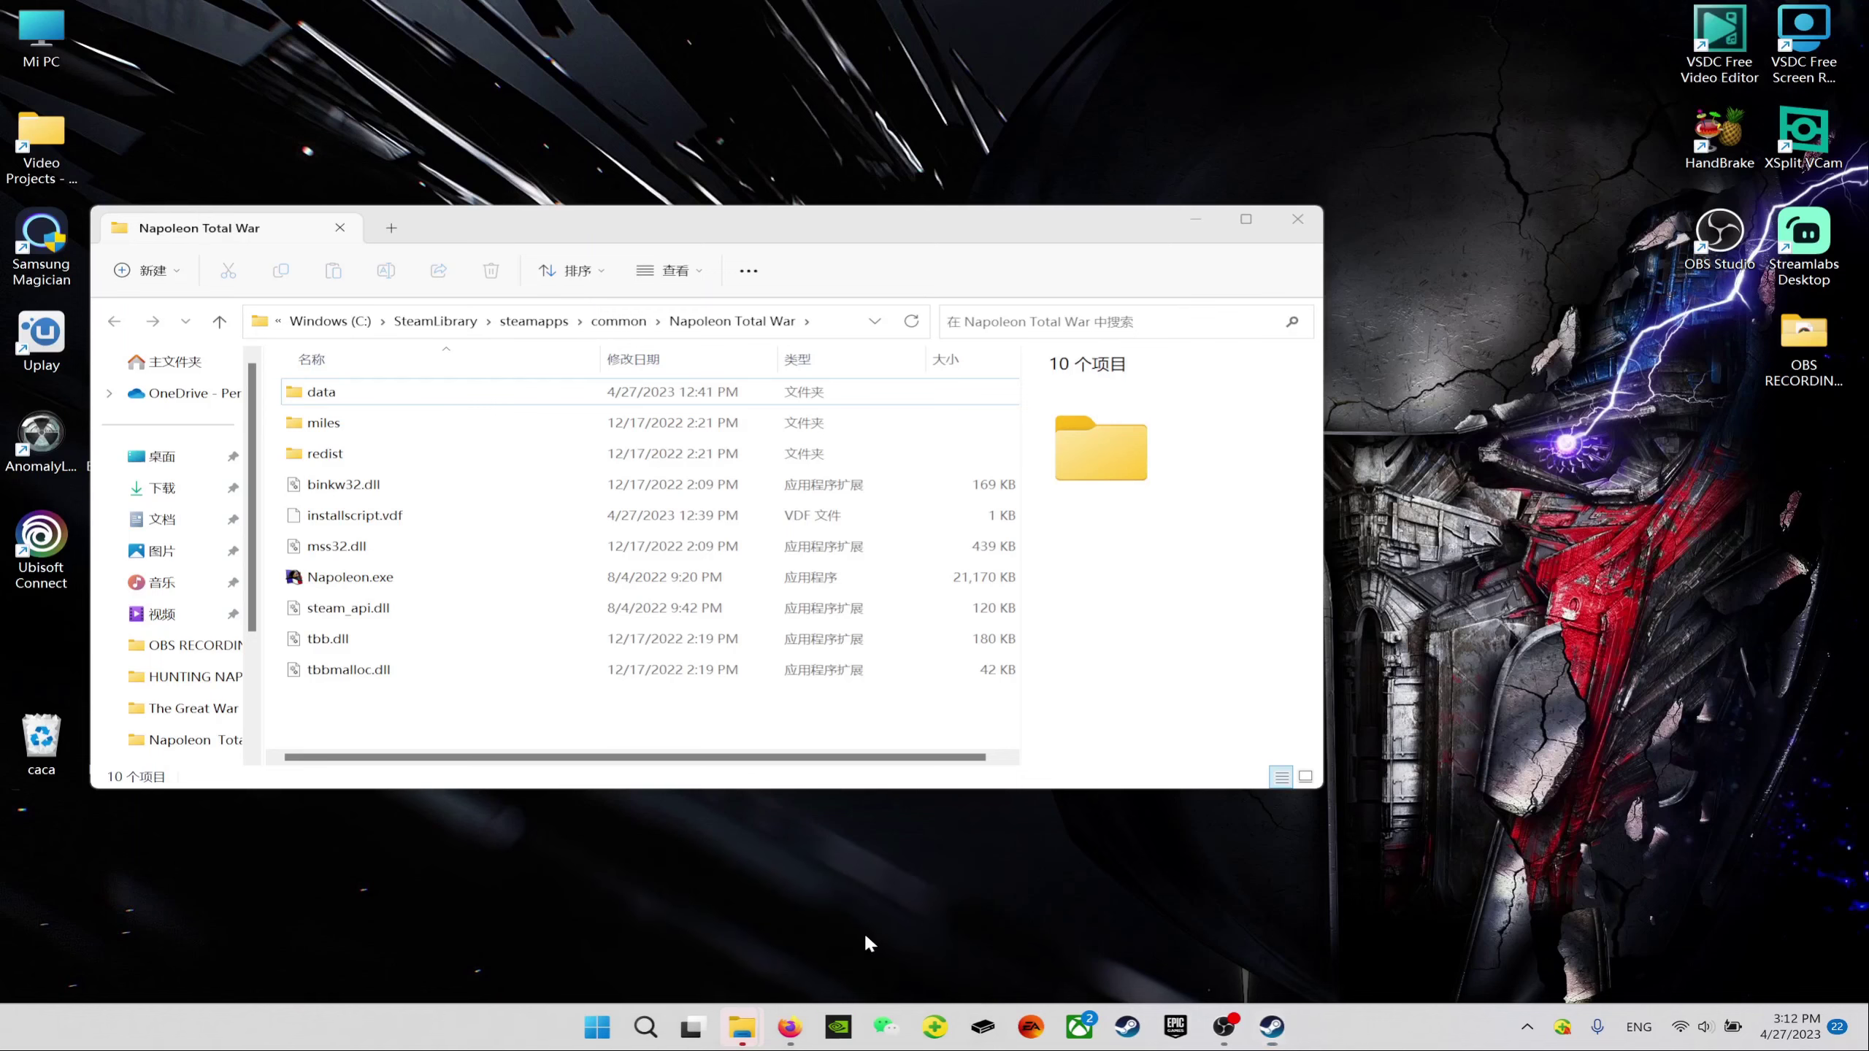
{"action": "left_click", "coordinate": [870, 944]}
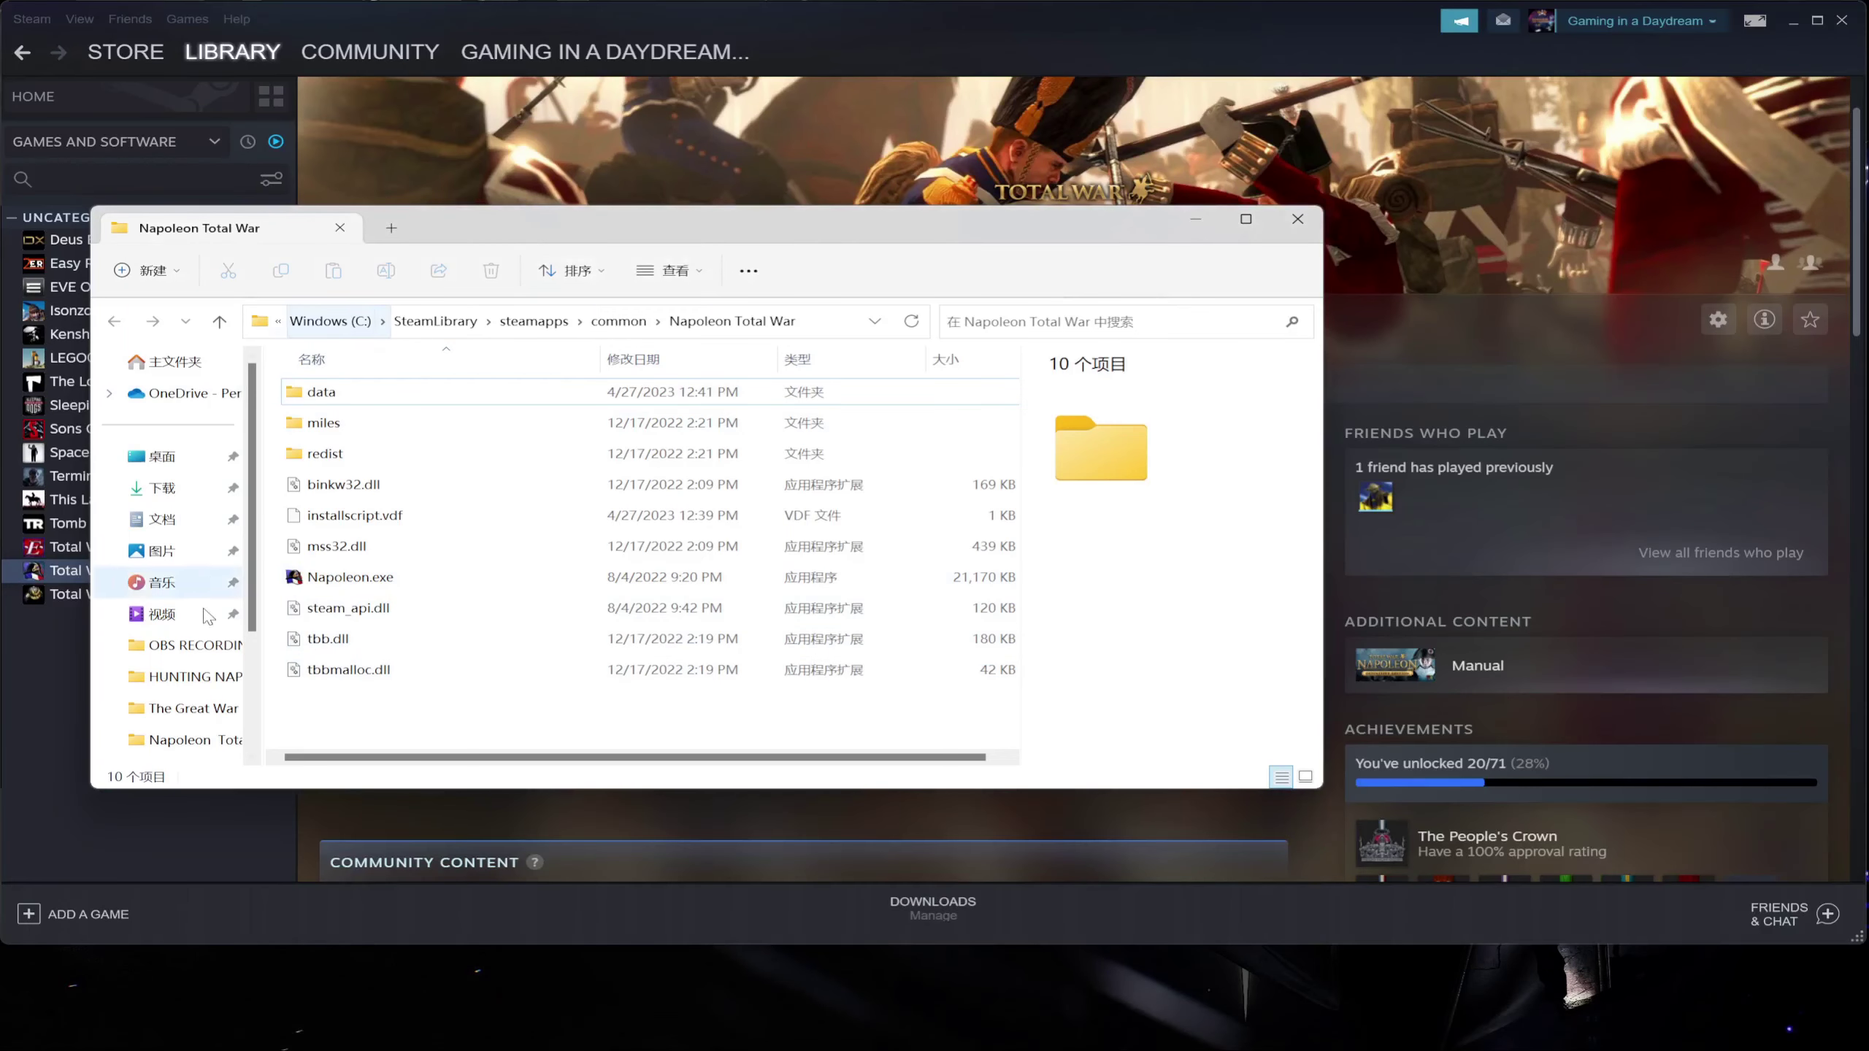
Step: Confirm the Napoleon Total War folder sits under common, then minimize Explorer and Steam to show the desktop
{"action": "left_click", "coordinate": [219, 321]}
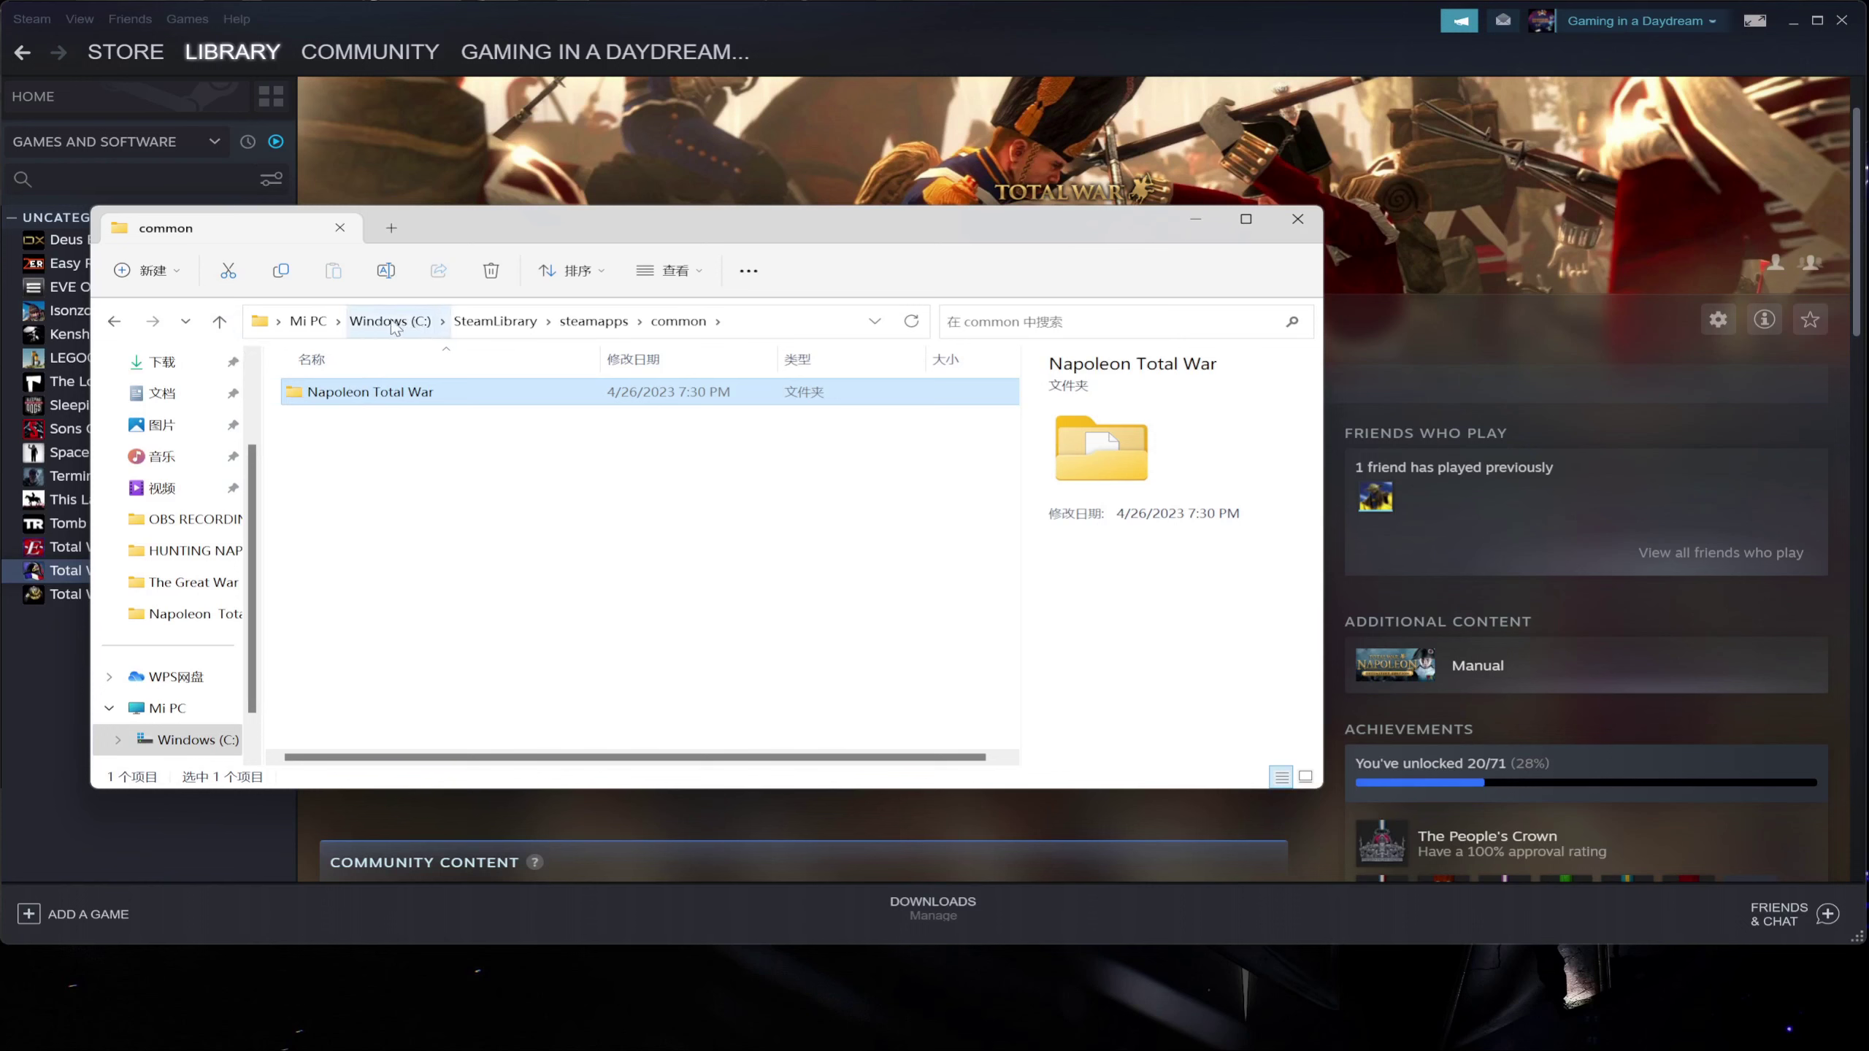
{"action": "double_click", "coordinate": [379, 400]}
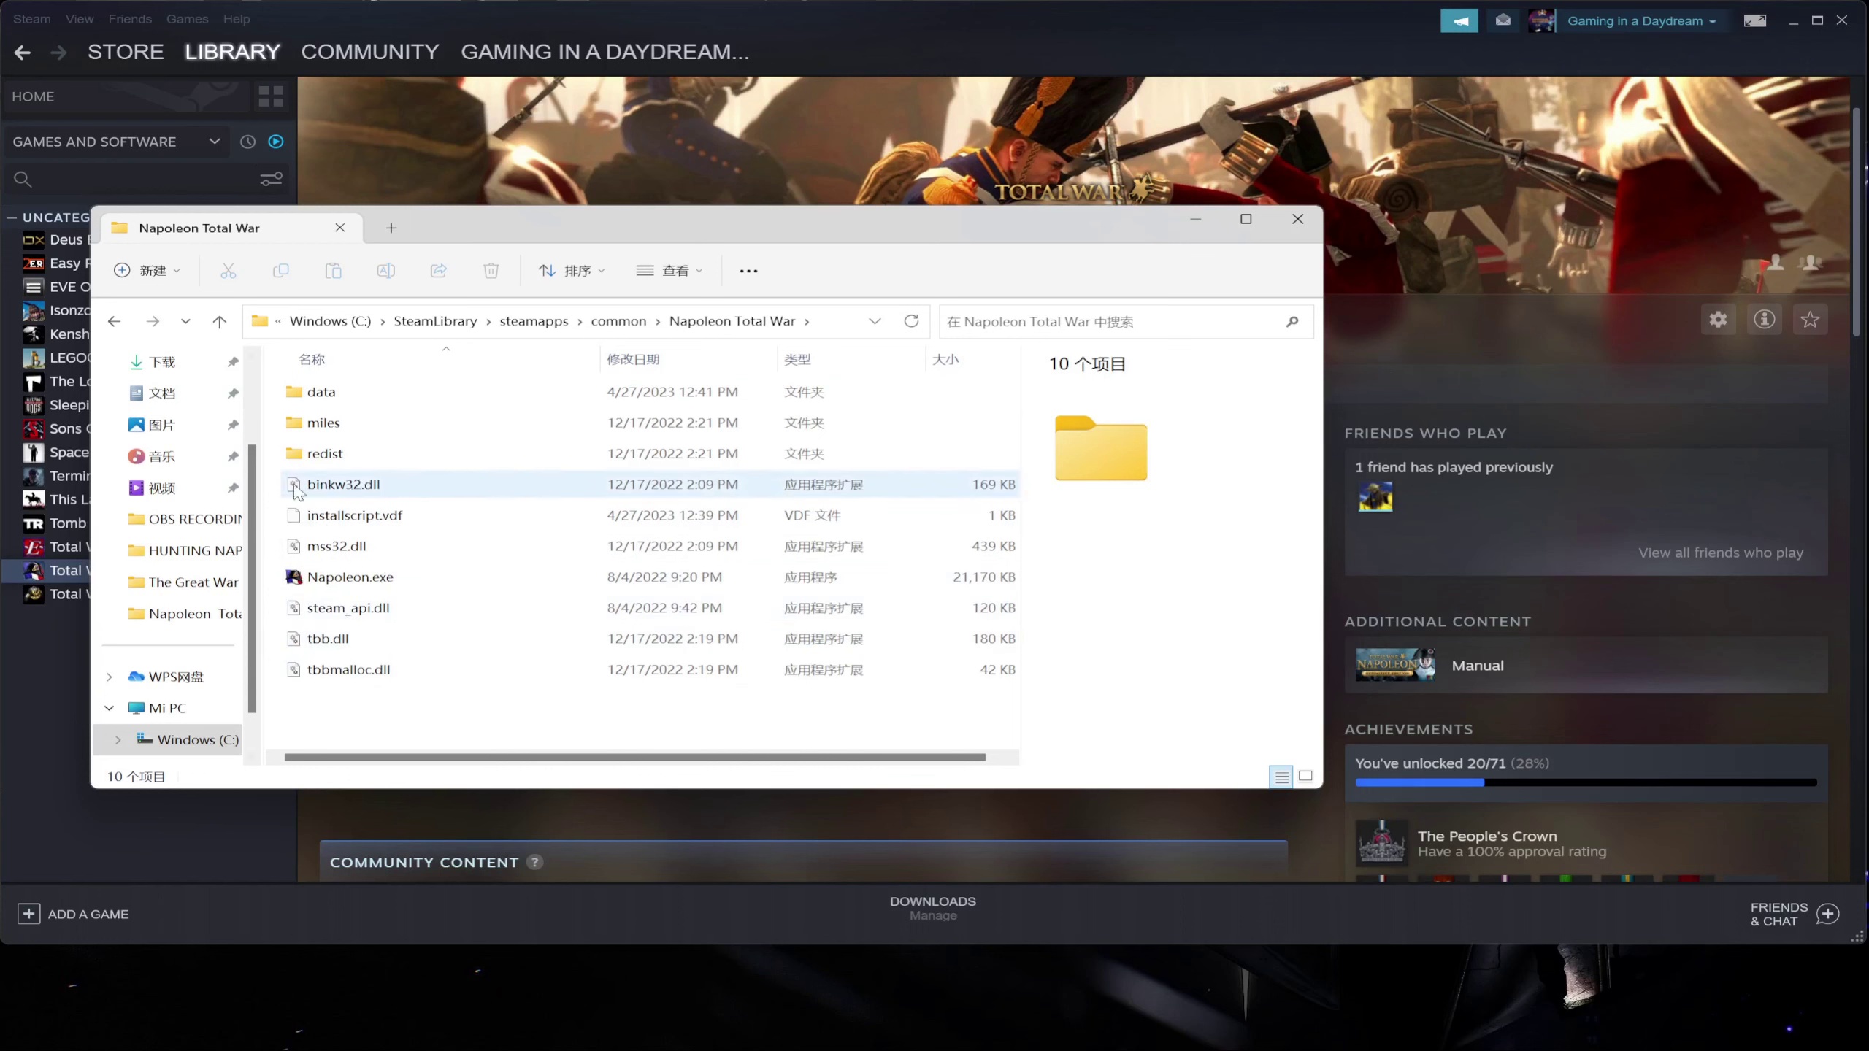
{"action": "left_click", "coordinate": [592, 1004]}
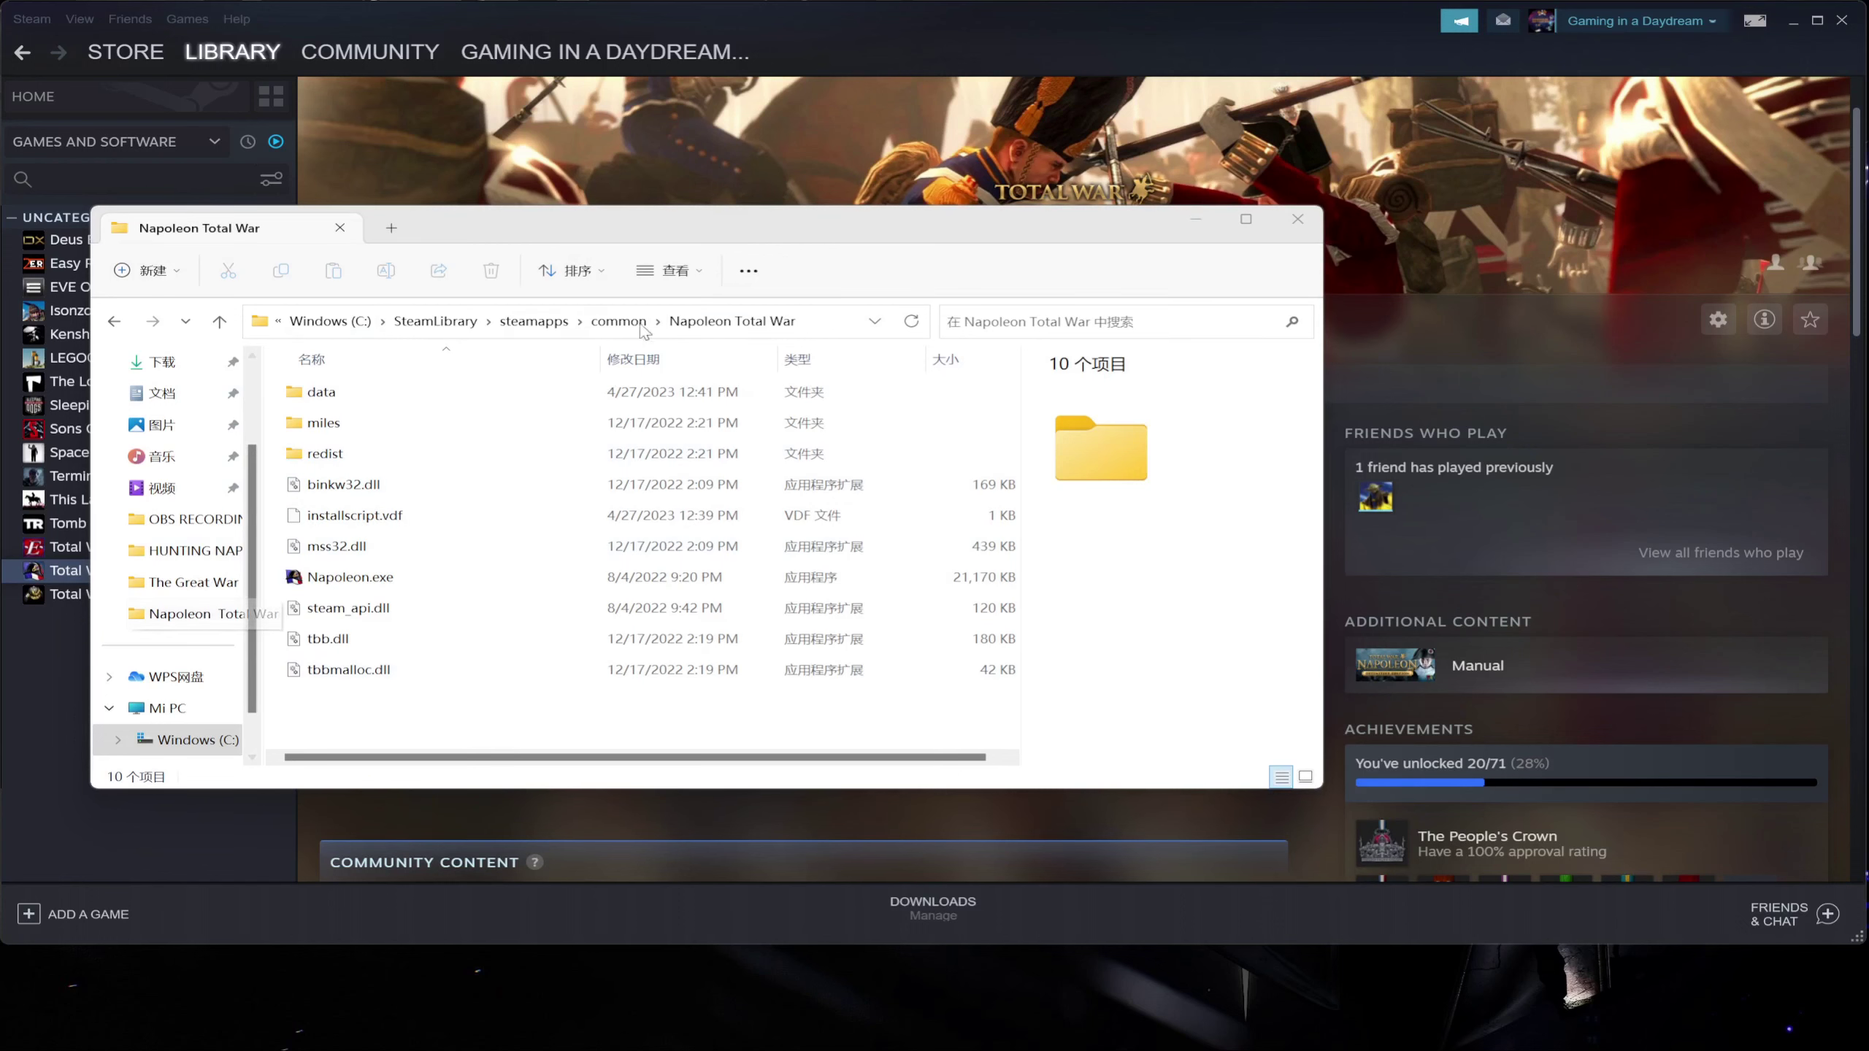
{"action": "left_click", "coordinate": [1194, 221]}
{"action": "left_click", "coordinate": [1793, 21]}
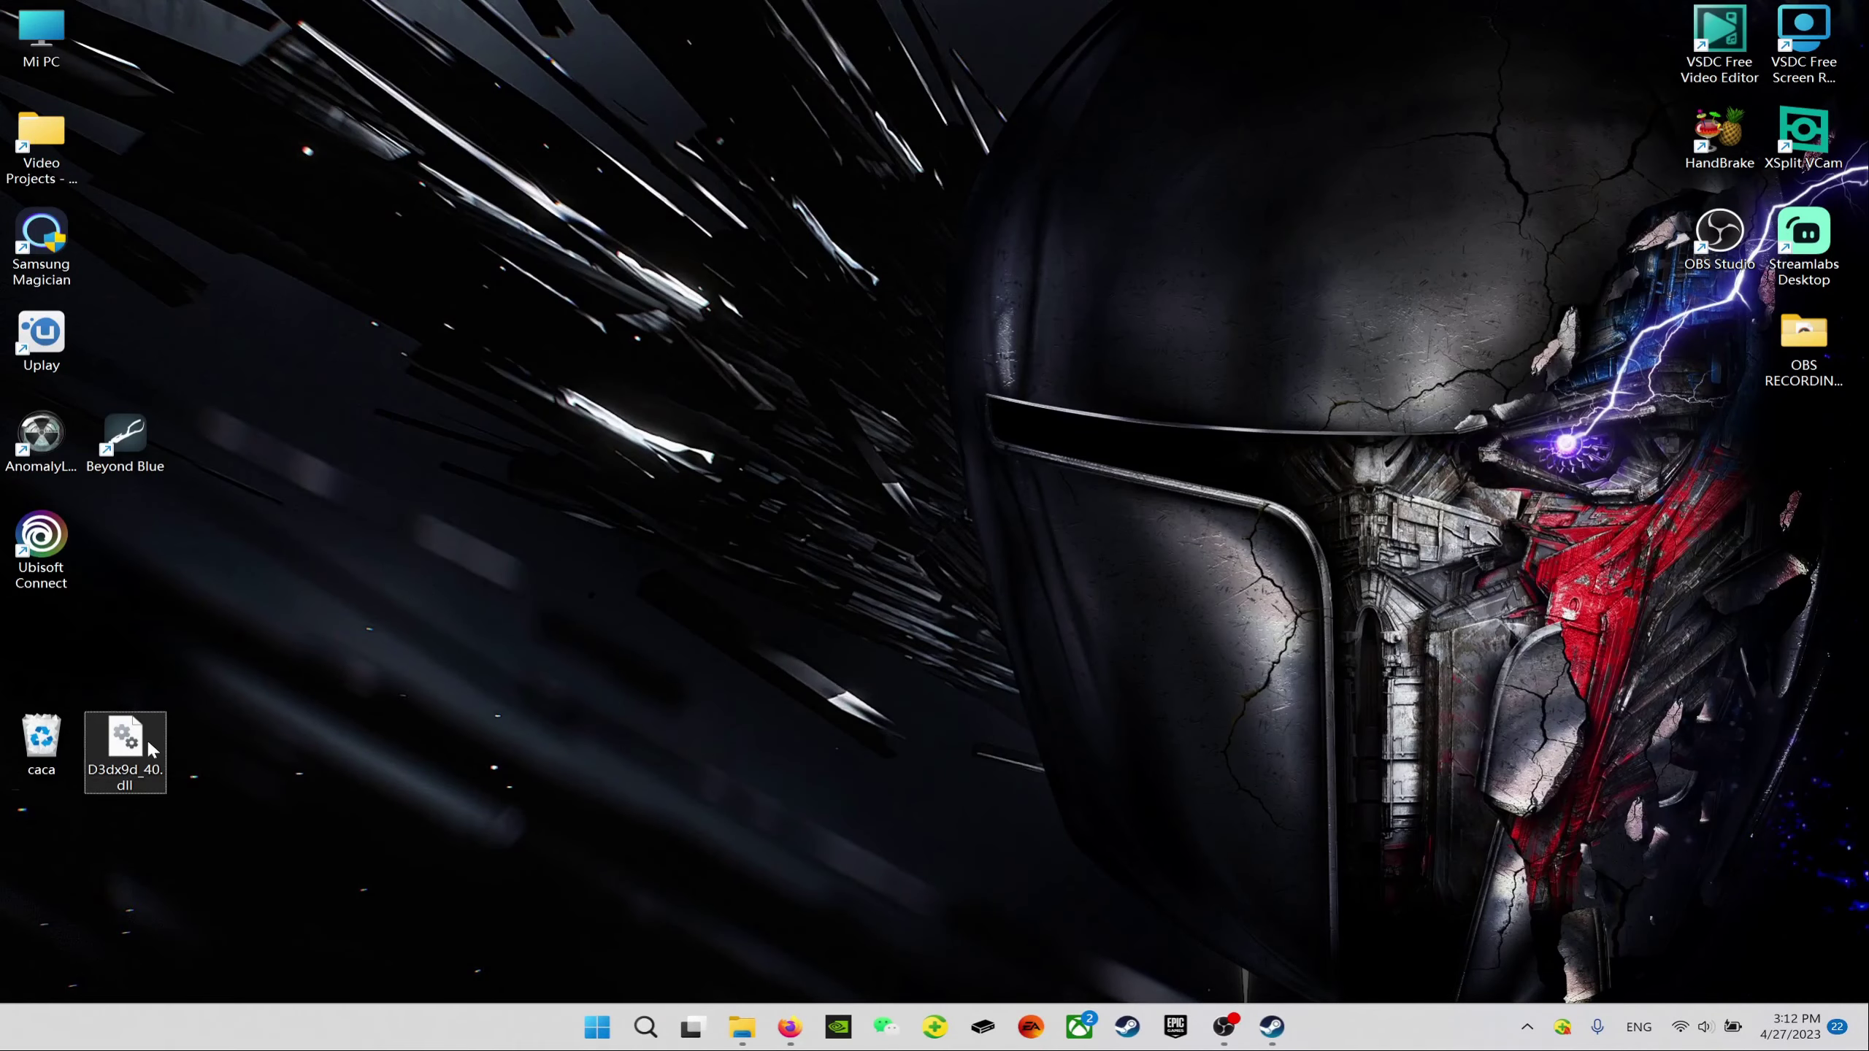
Step: Bring the Napoleon Total War folder window back over the desktop with D3dx9d_40.dll
{"action": "mouse_move", "coordinate": [95, 776]}
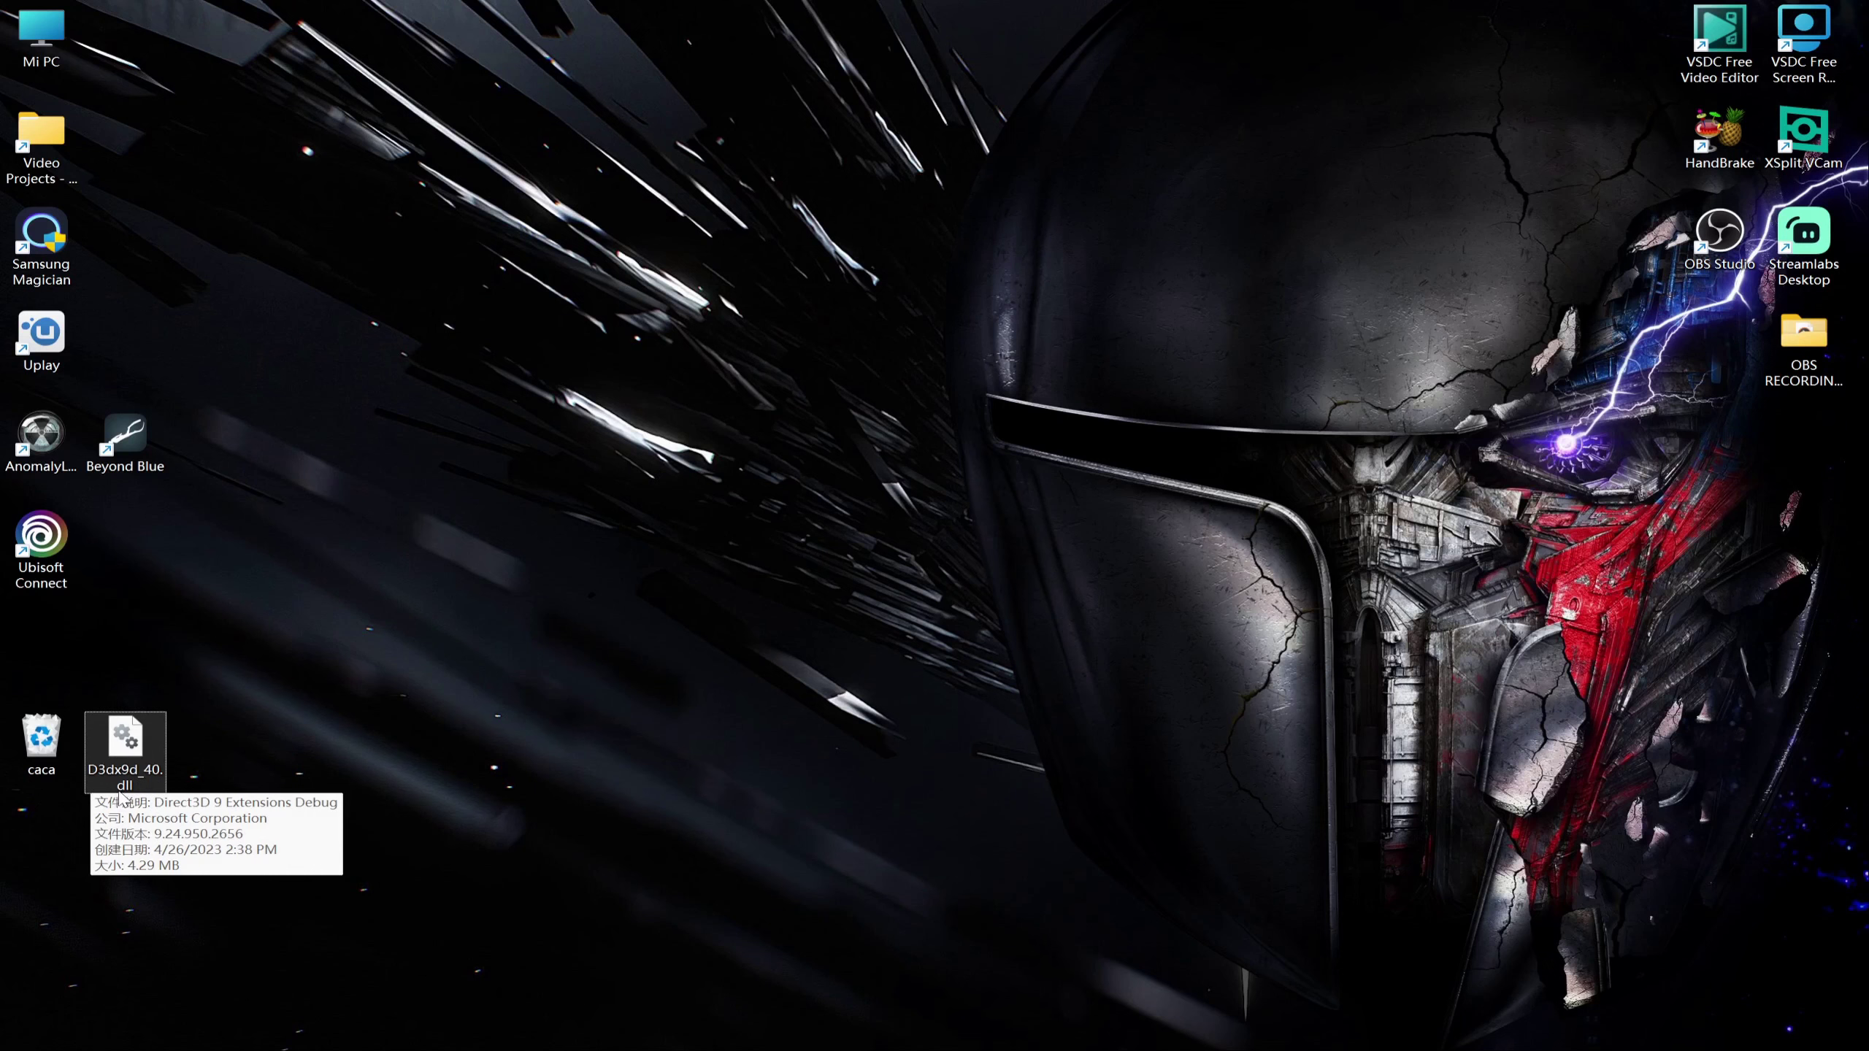
{"action": "mouse_move", "coordinate": [742, 1030]}
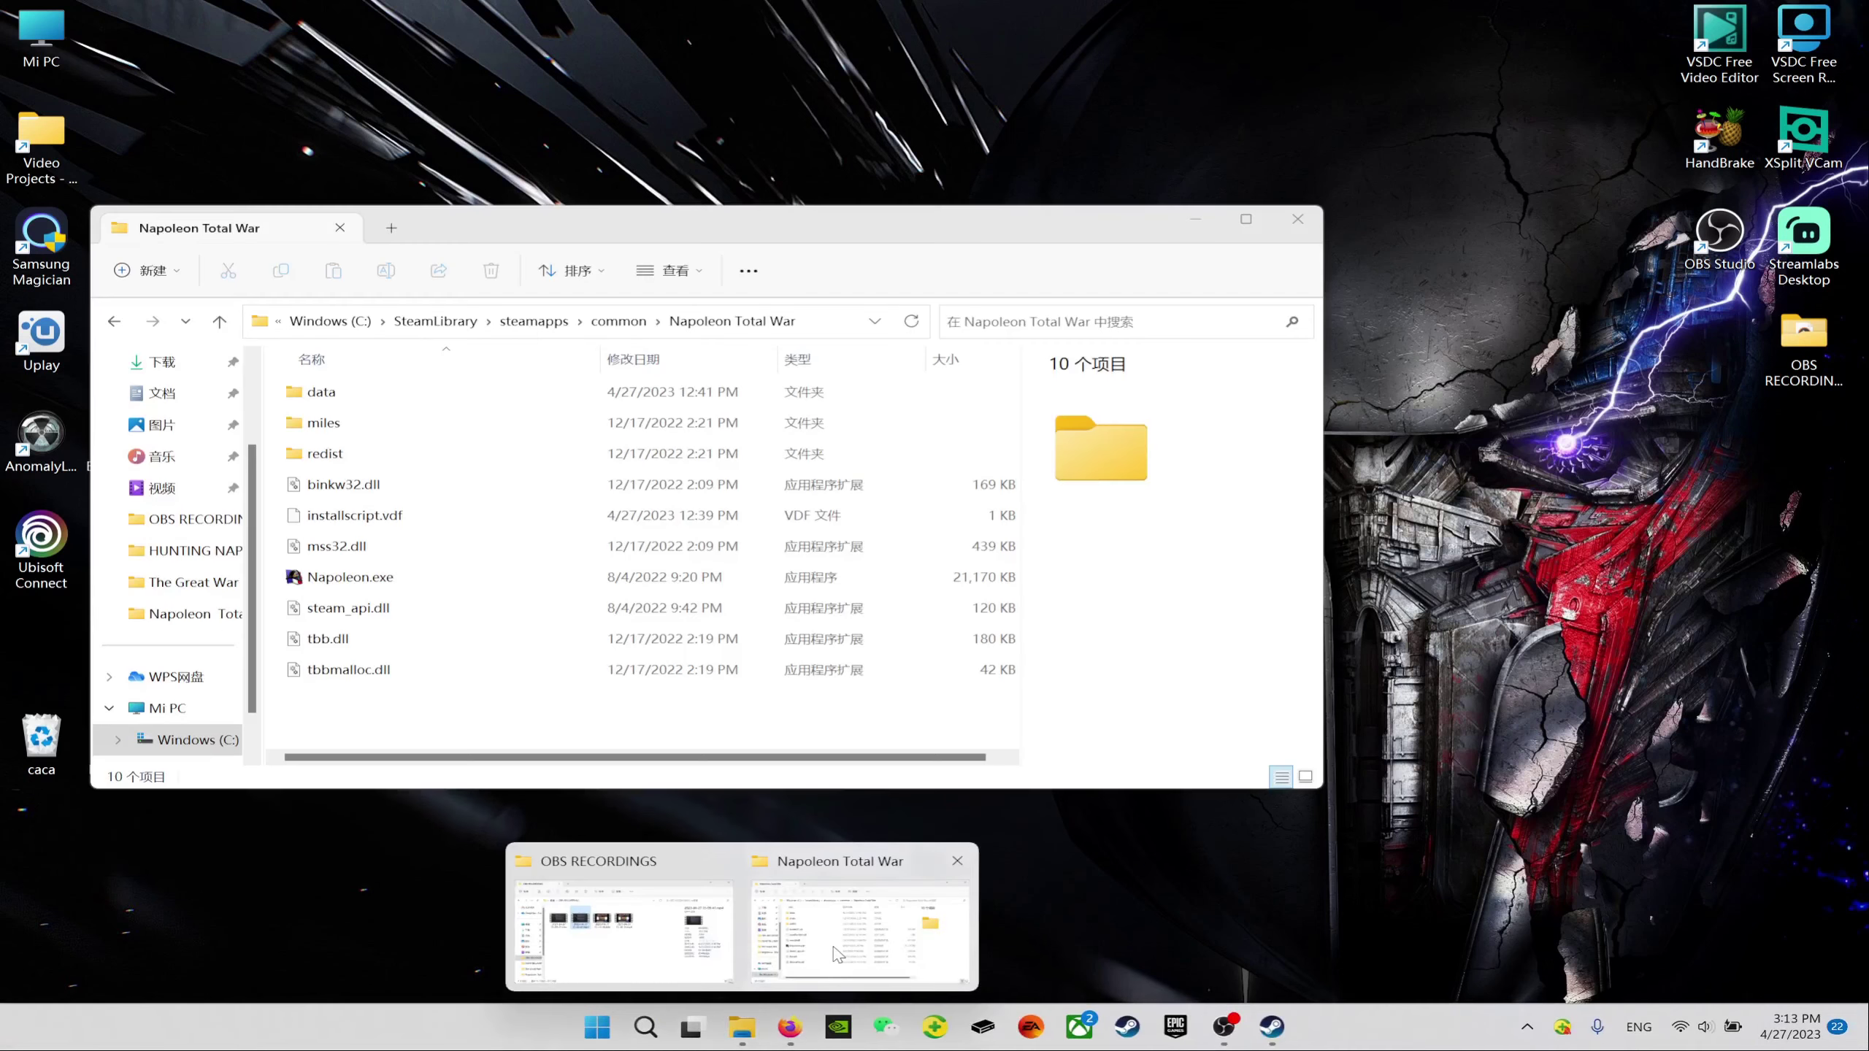
{"action": "left_click", "coordinate": [857, 929]}
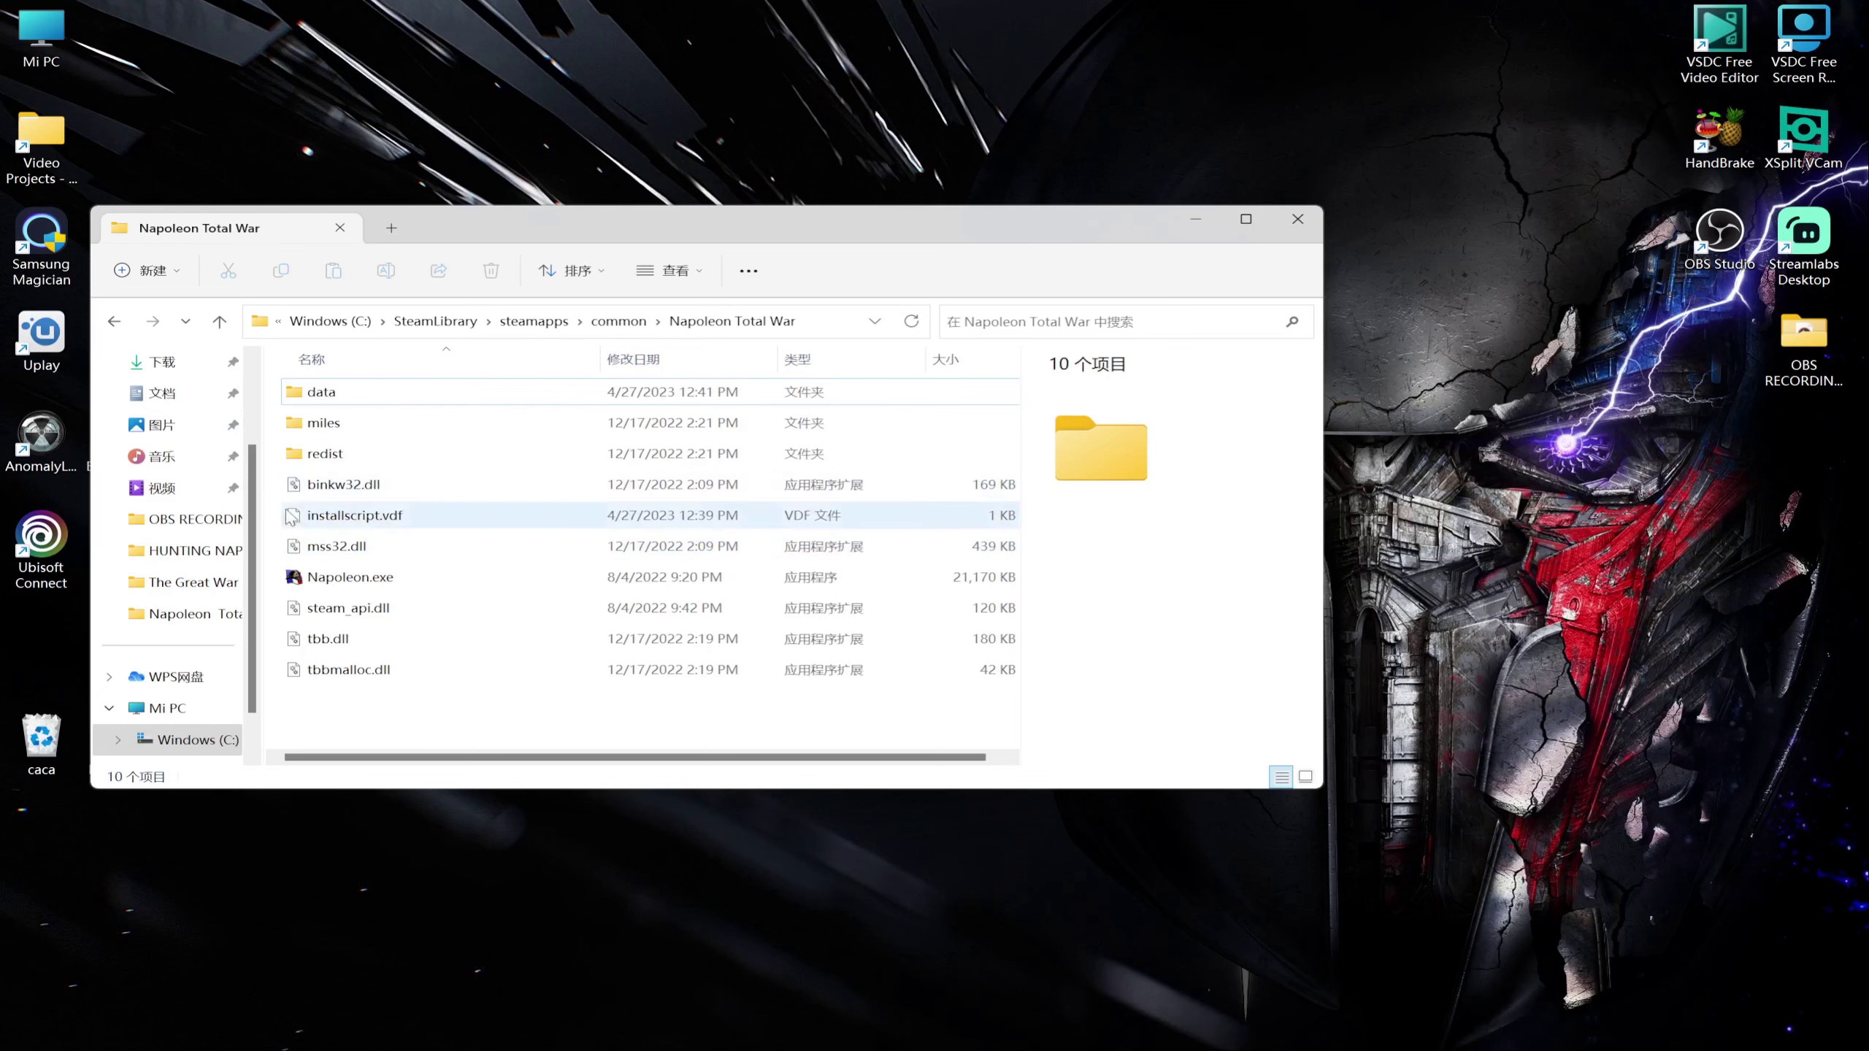
Step: Move the Napoleon Total War window right so the desktop's D3dx9d_40.dll stays visible
{"action": "left_click", "coordinate": [215, 881]}
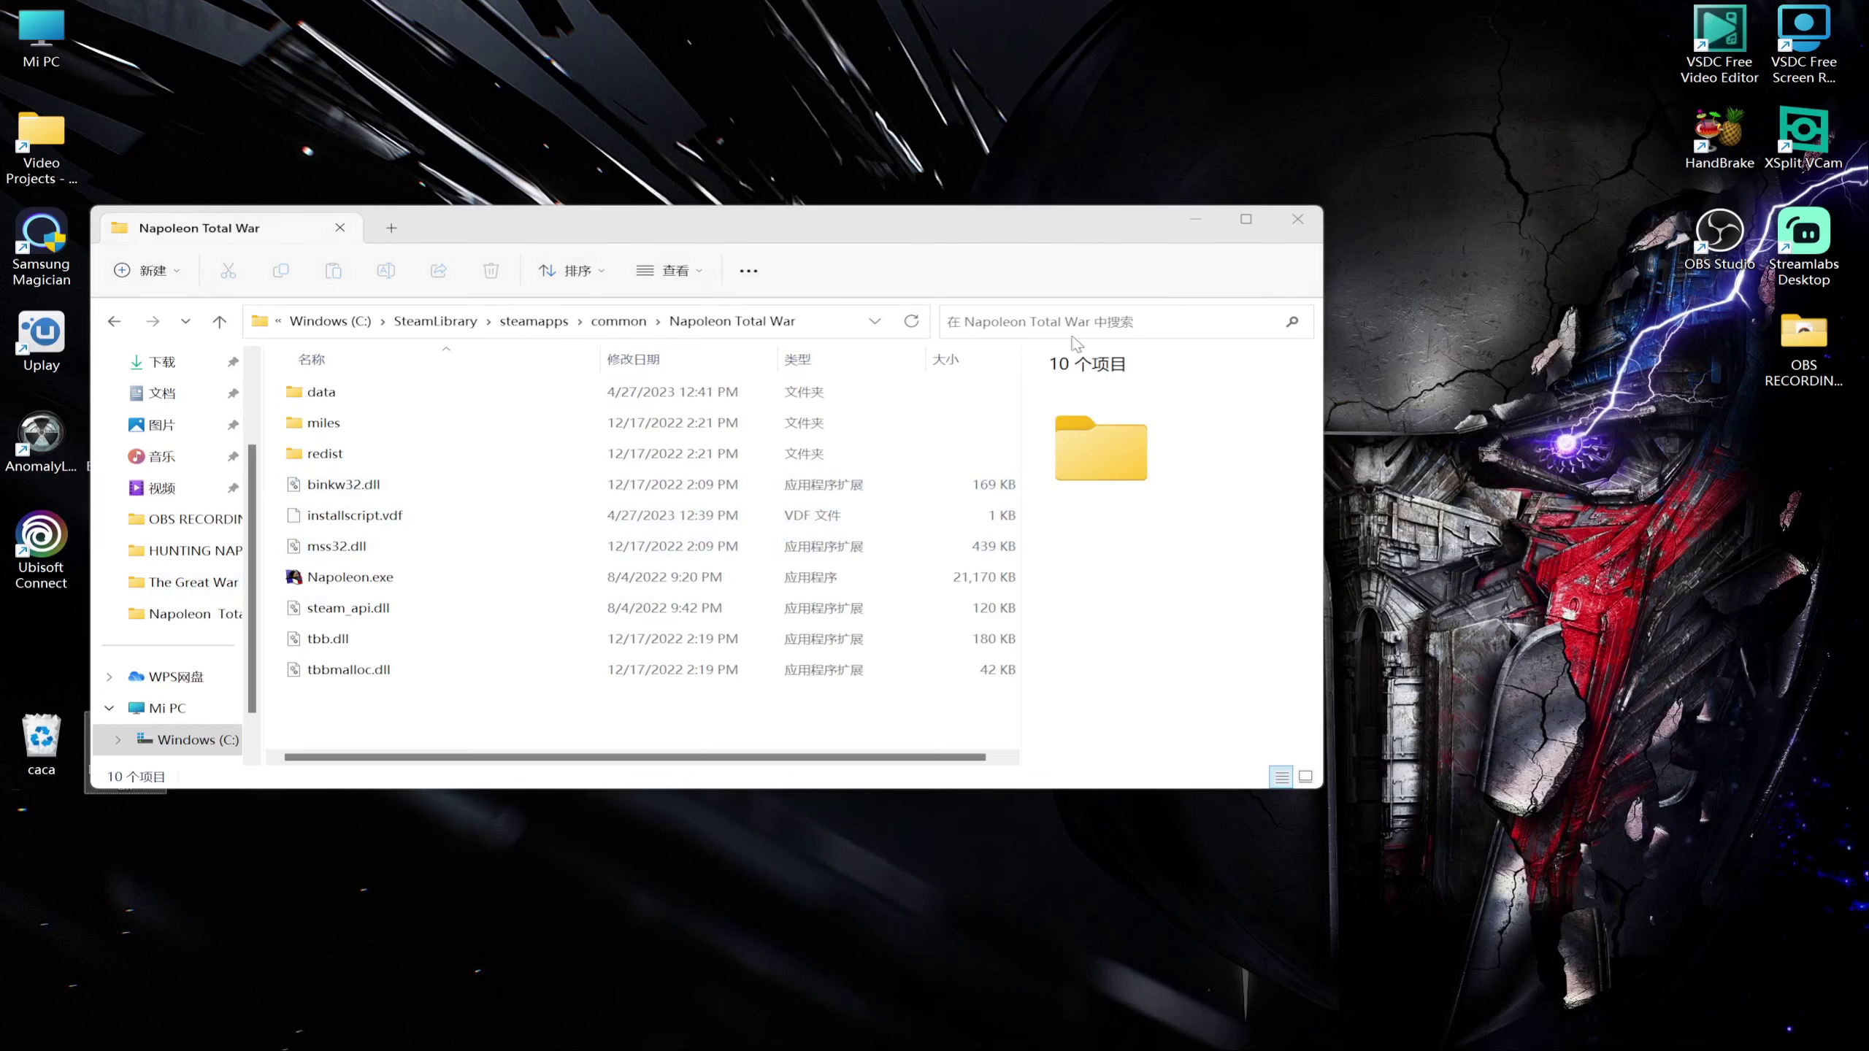
{"action": "left_click_drag", "start_coordinate": [788, 233], "coordinate": [967, 238]}
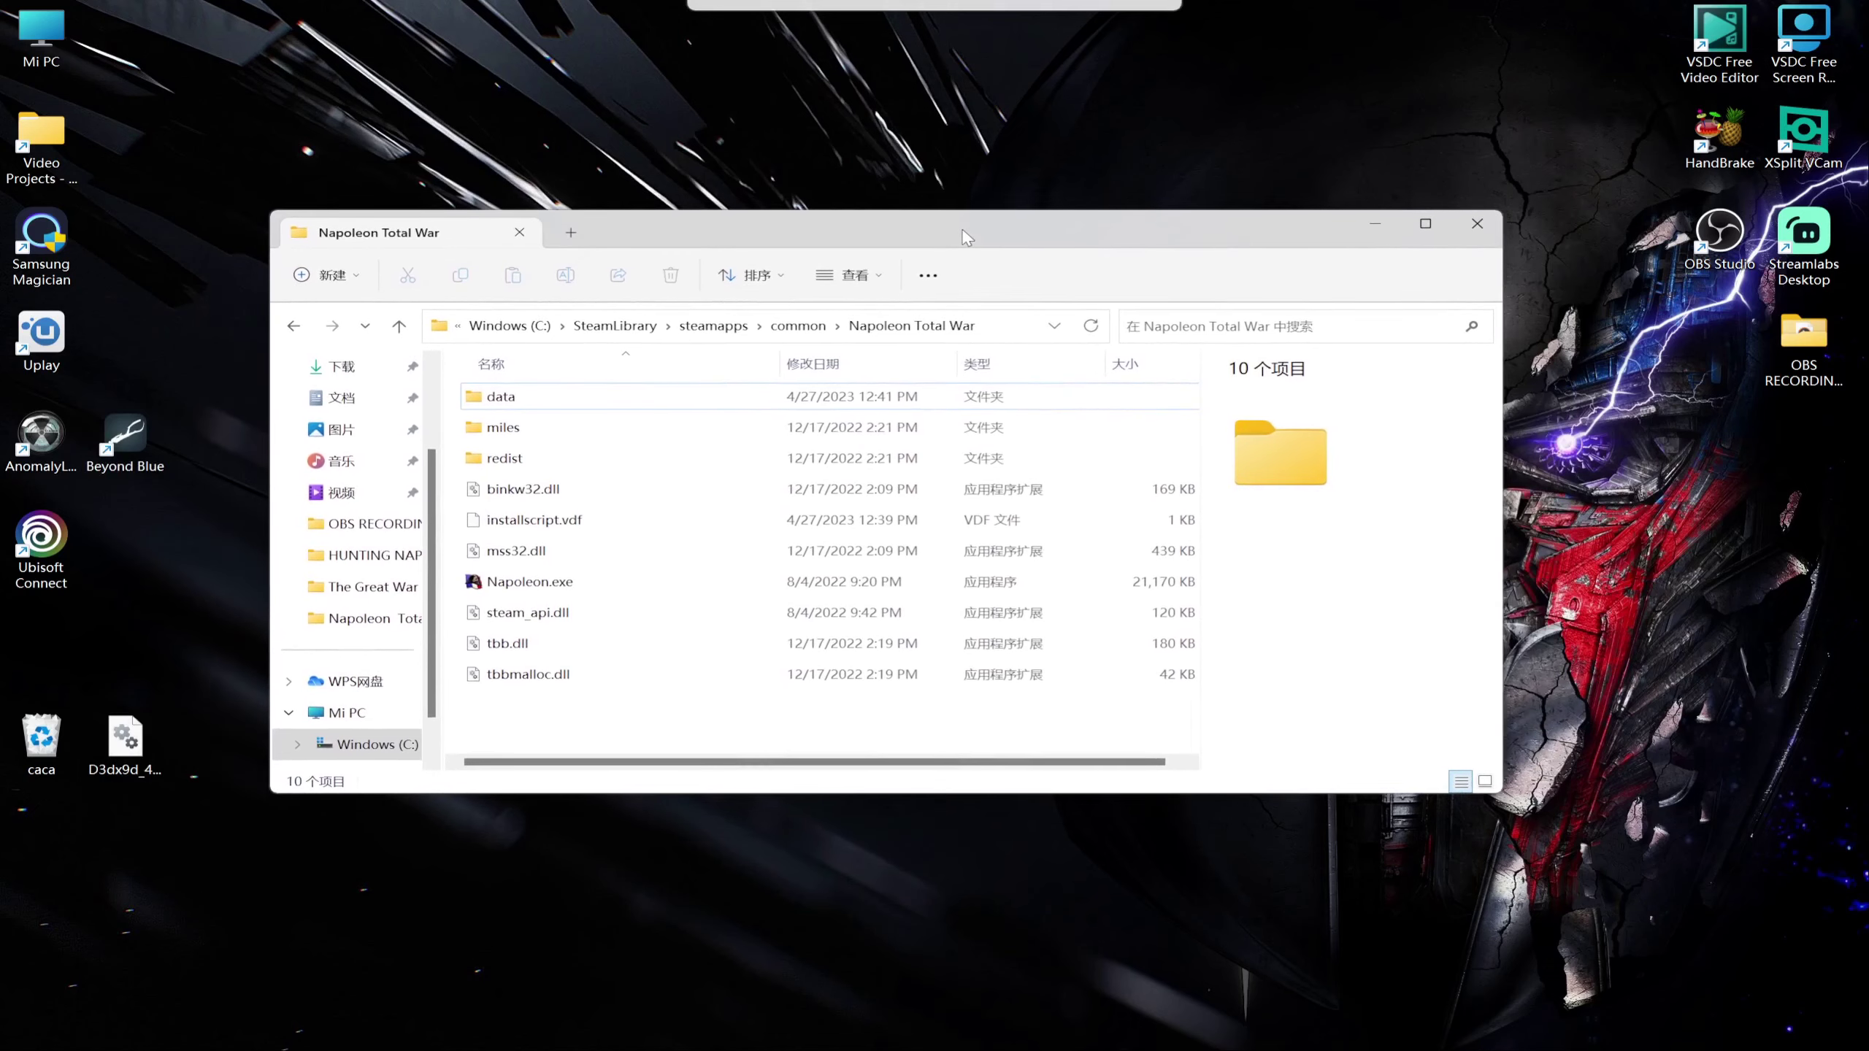
{"action": "mouse_move", "coordinate": [956, 1045]}
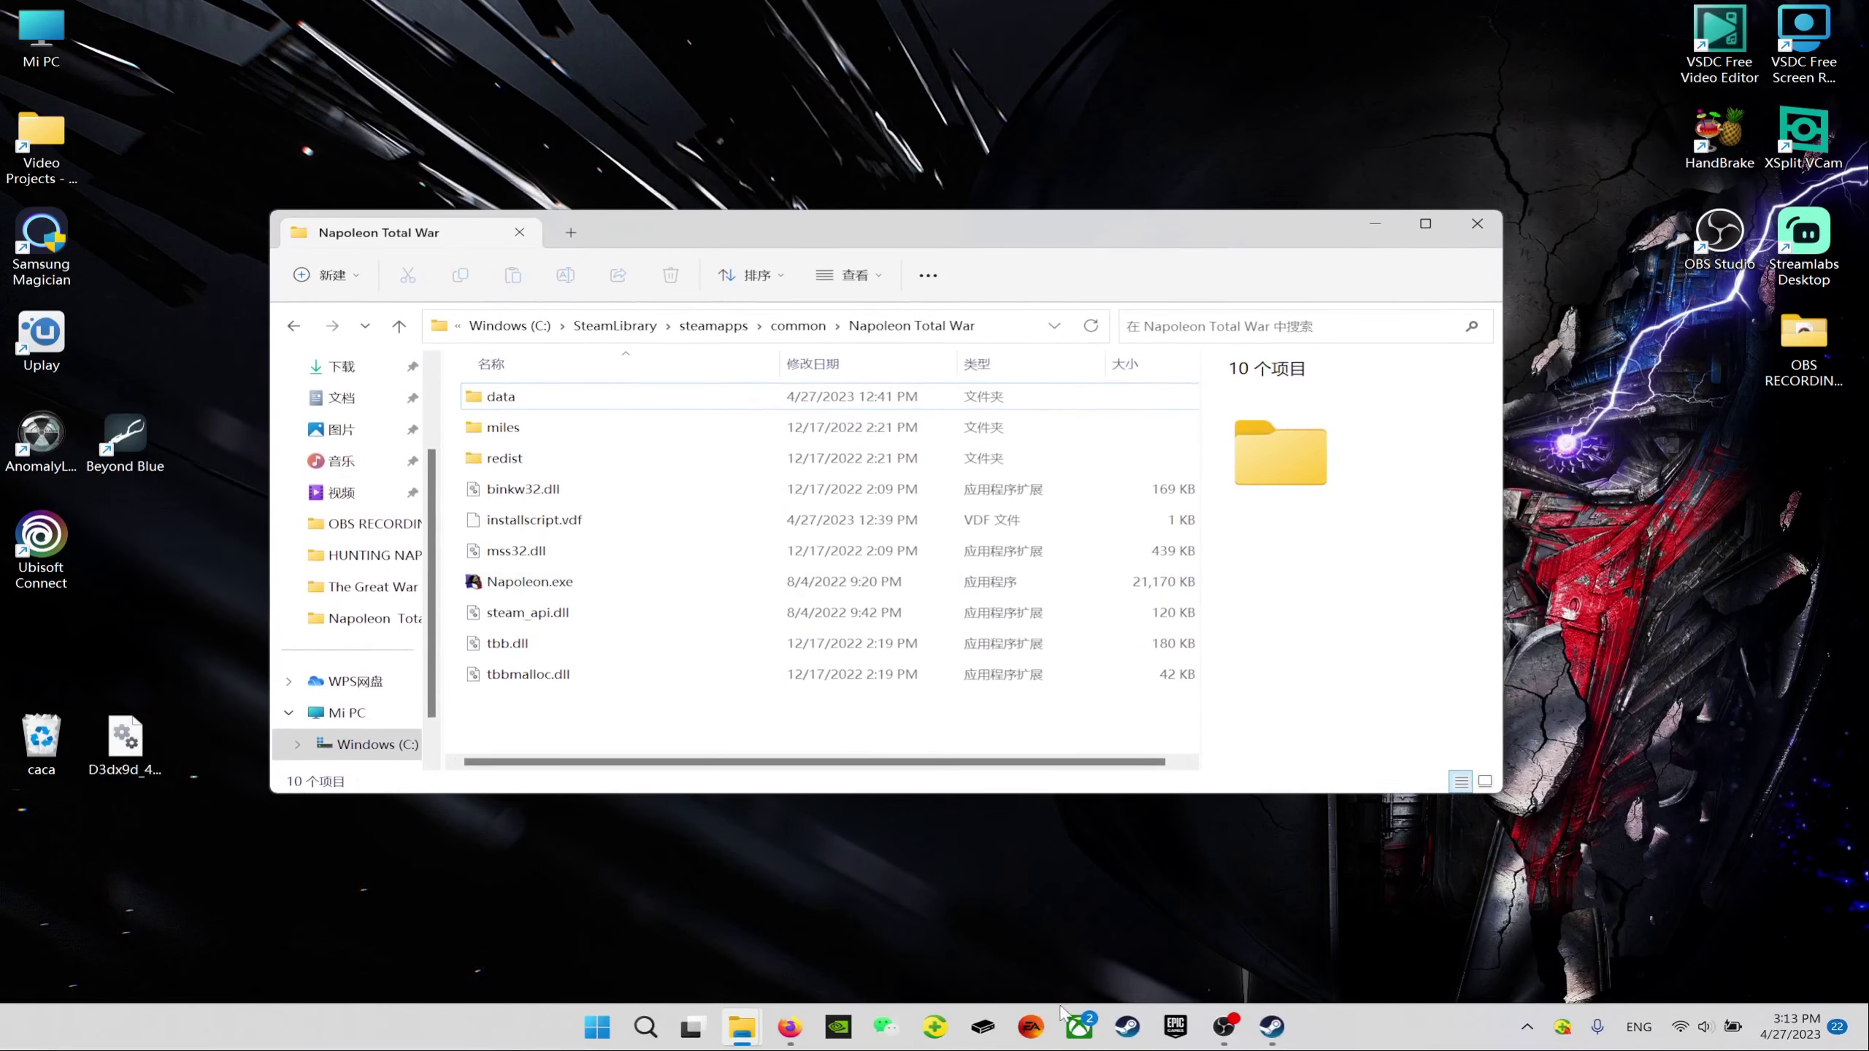
{"action": "mouse_move", "coordinate": [1267, 1034]}
Step: Return to the ModDB NAPOLEON TW FILES page and scroll down to its file downloads
{"action": "left_click", "coordinate": [789, 1033]}
{"action": "scroll", "coordinate": [695, 758], "scroll_direction": "down", "scroll_amount": 5}
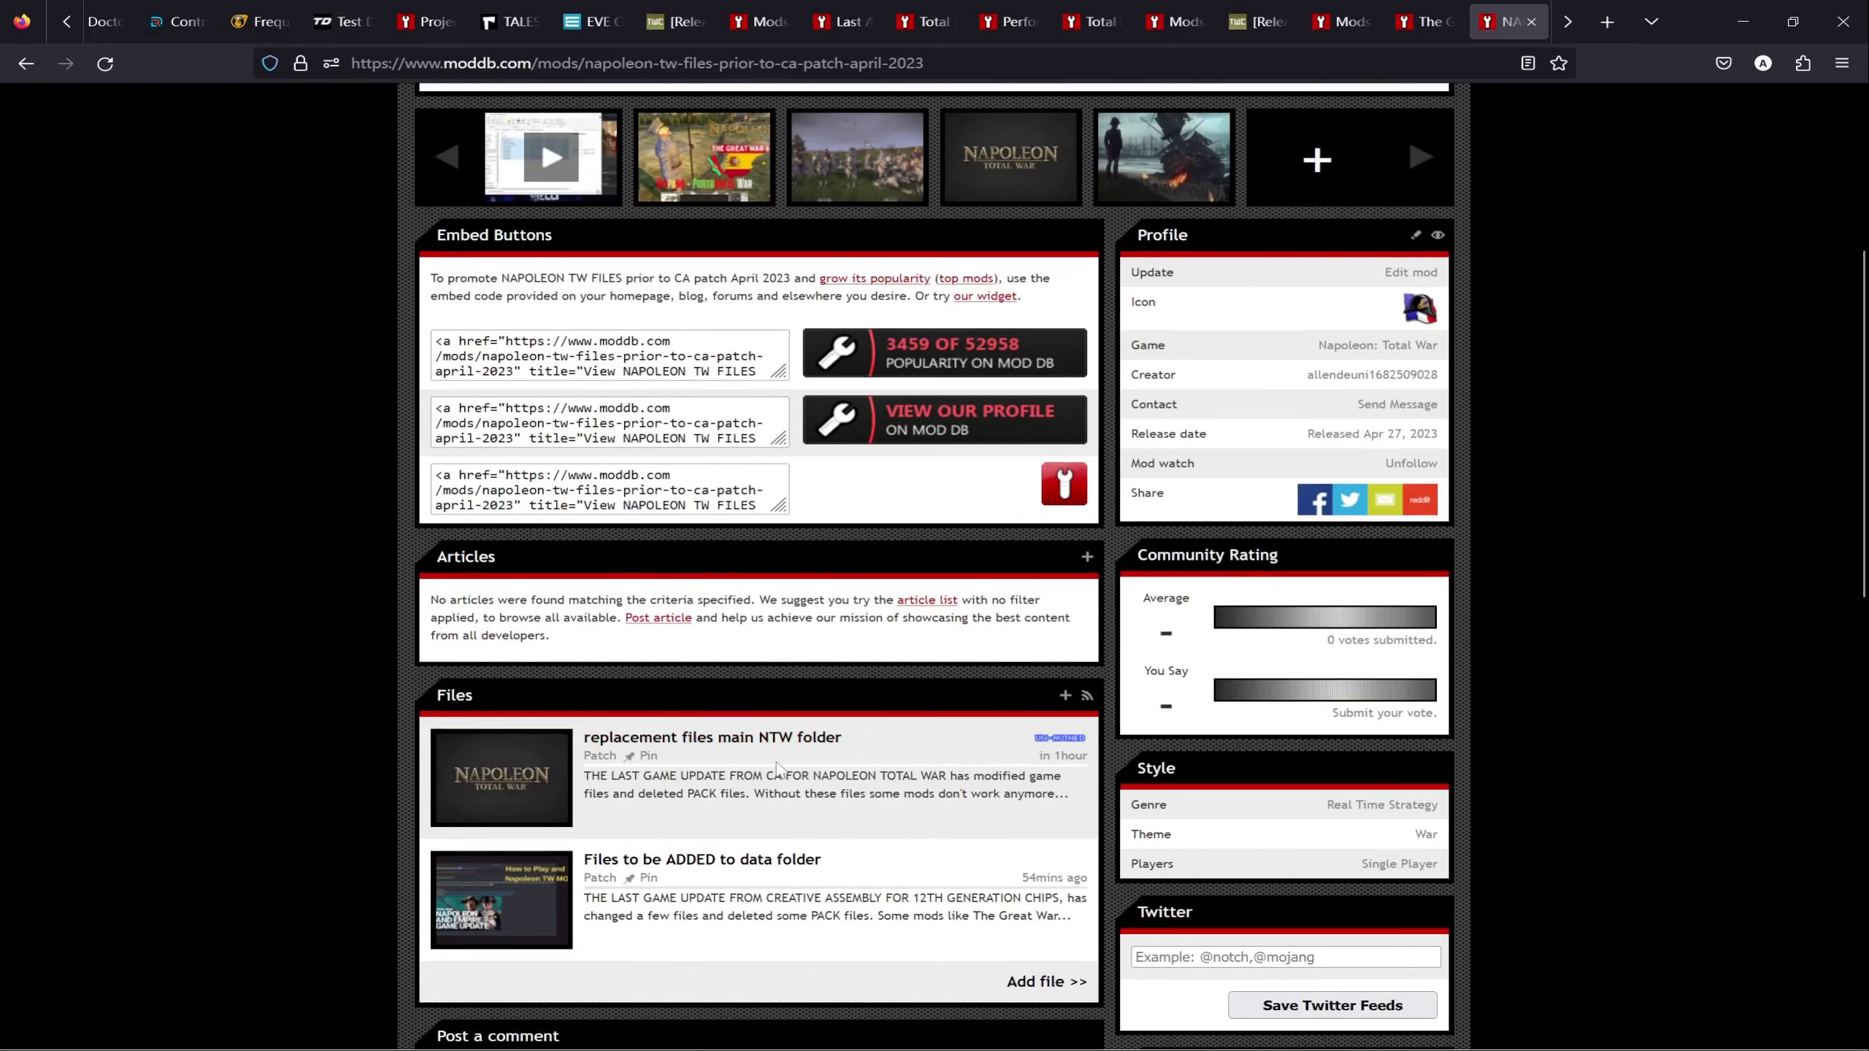
{"action": "scroll", "coordinate": [736, 745], "scroll_direction": "down", "scroll_amount": 1}
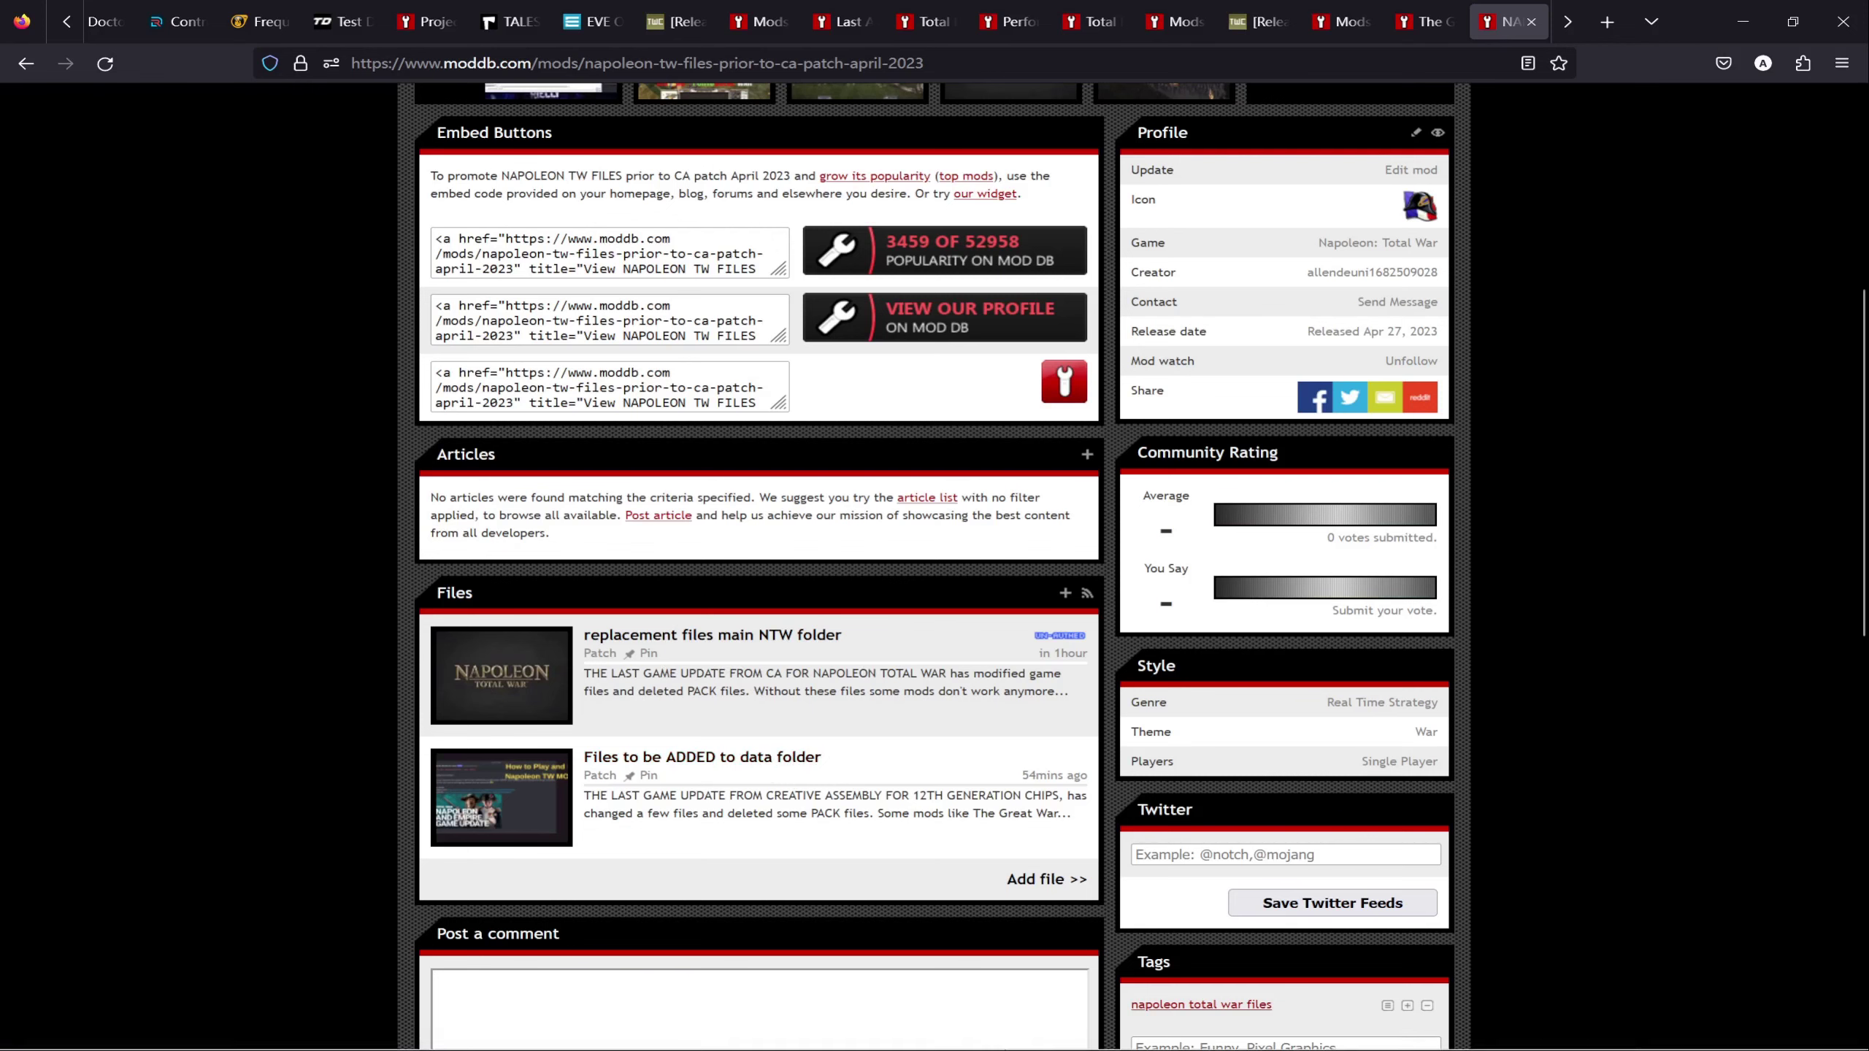
Step: Bring the Napoleon Total War folder back in front and select Napoleon.exe
{"action": "mouse_move", "coordinate": [1157, 1046]}
{"action": "mouse_move", "coordinate": [743, 1026]}
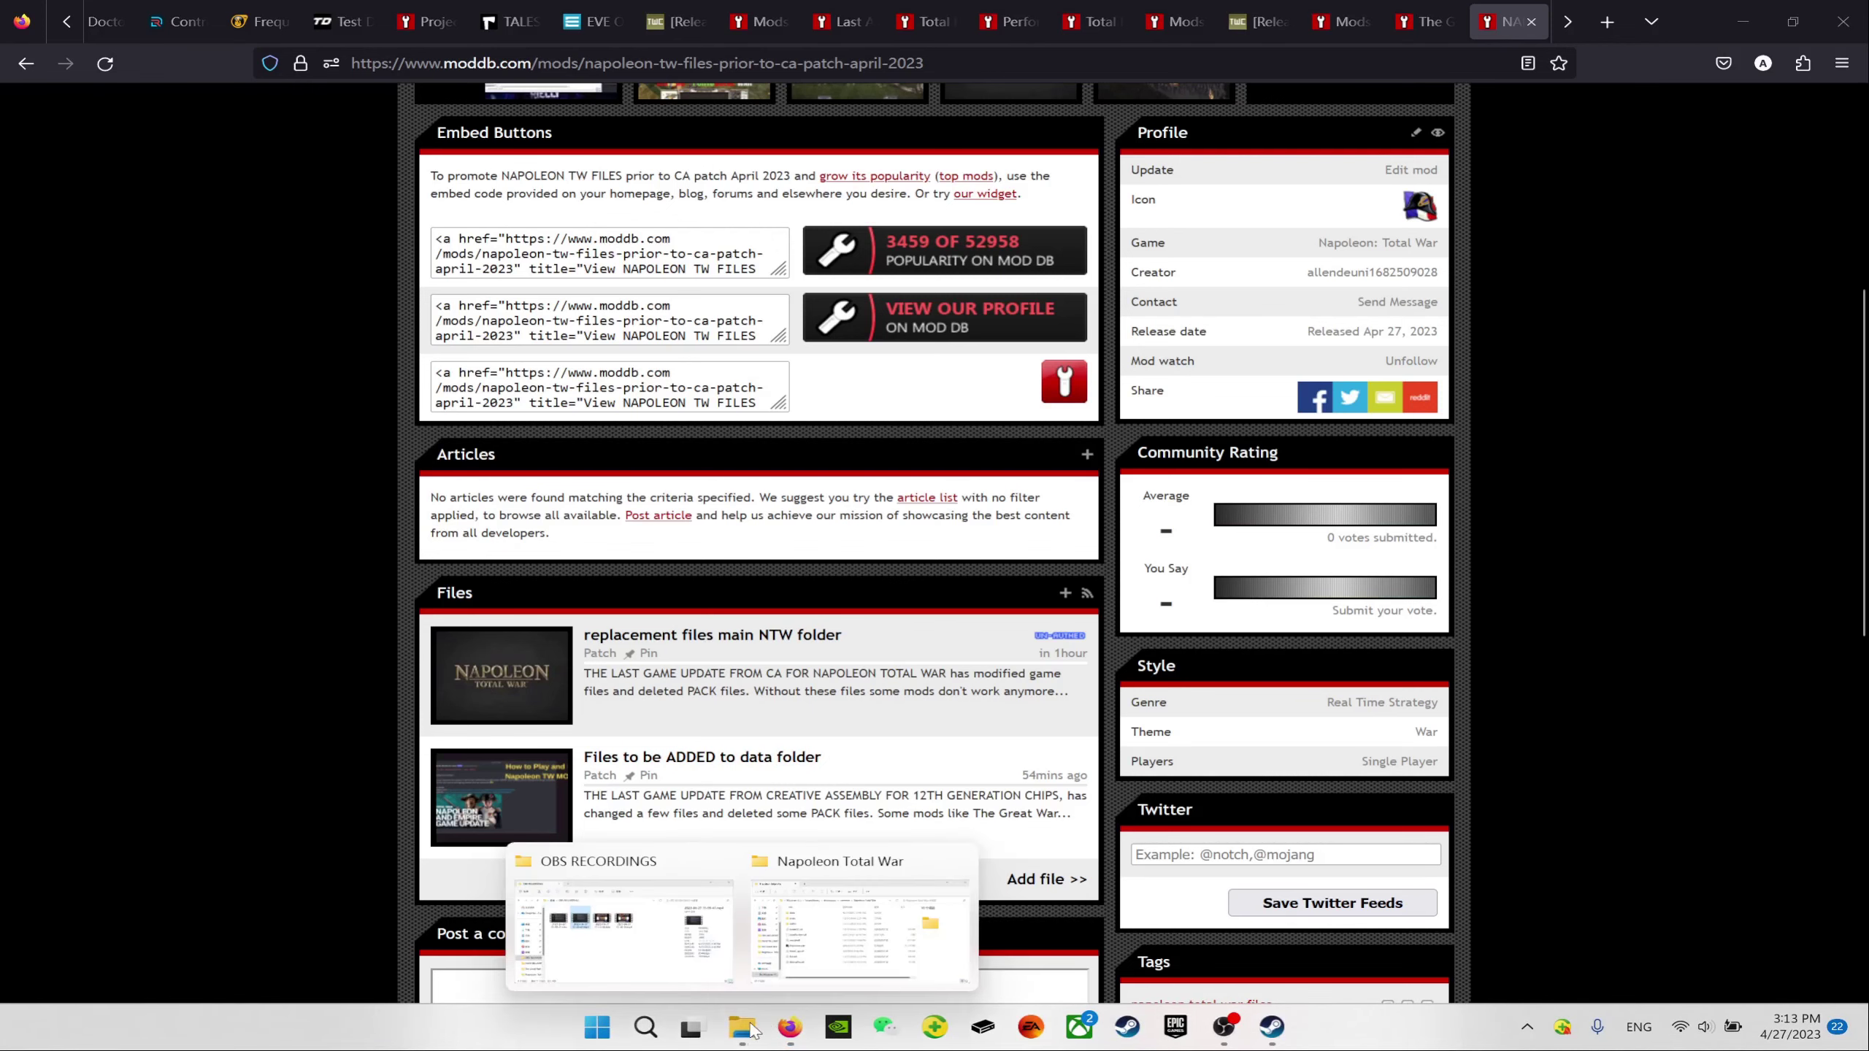
{"action": "left_click", "coordinate": [838, 943]}
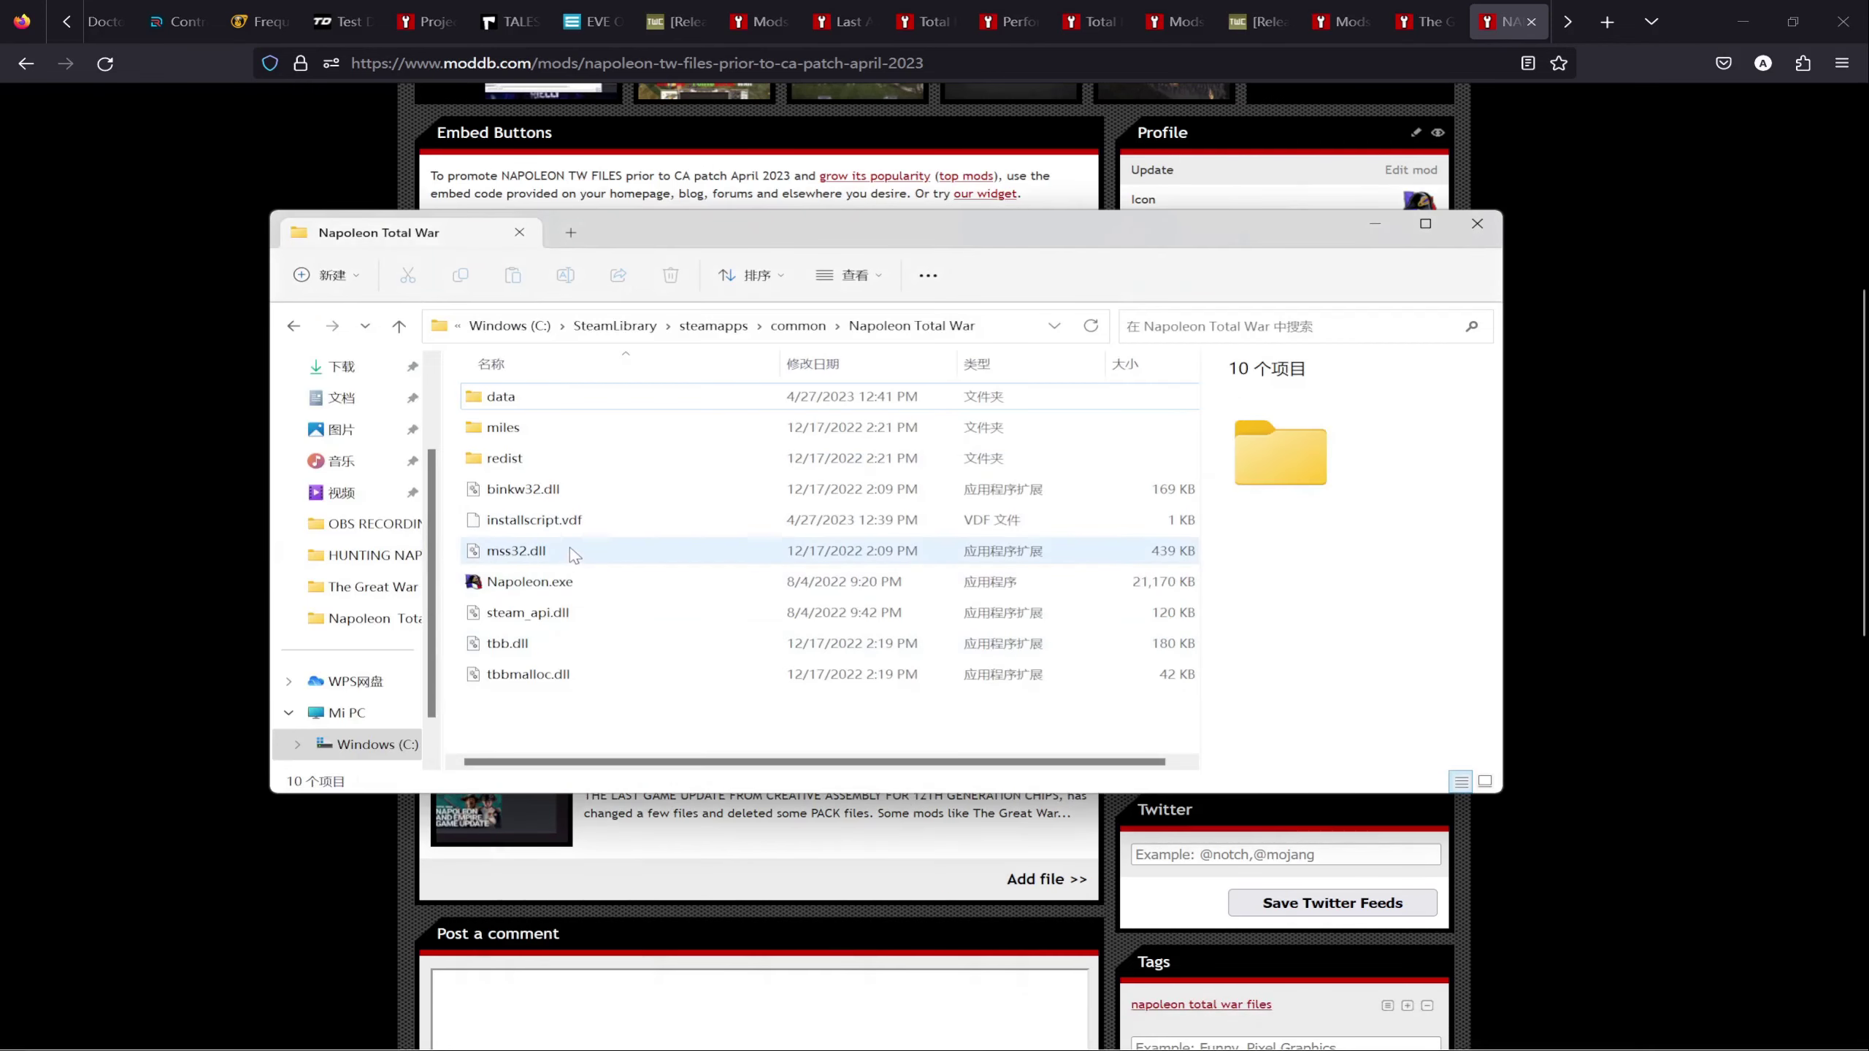
{"action": "left_click", "coordinate": [561, 587]}
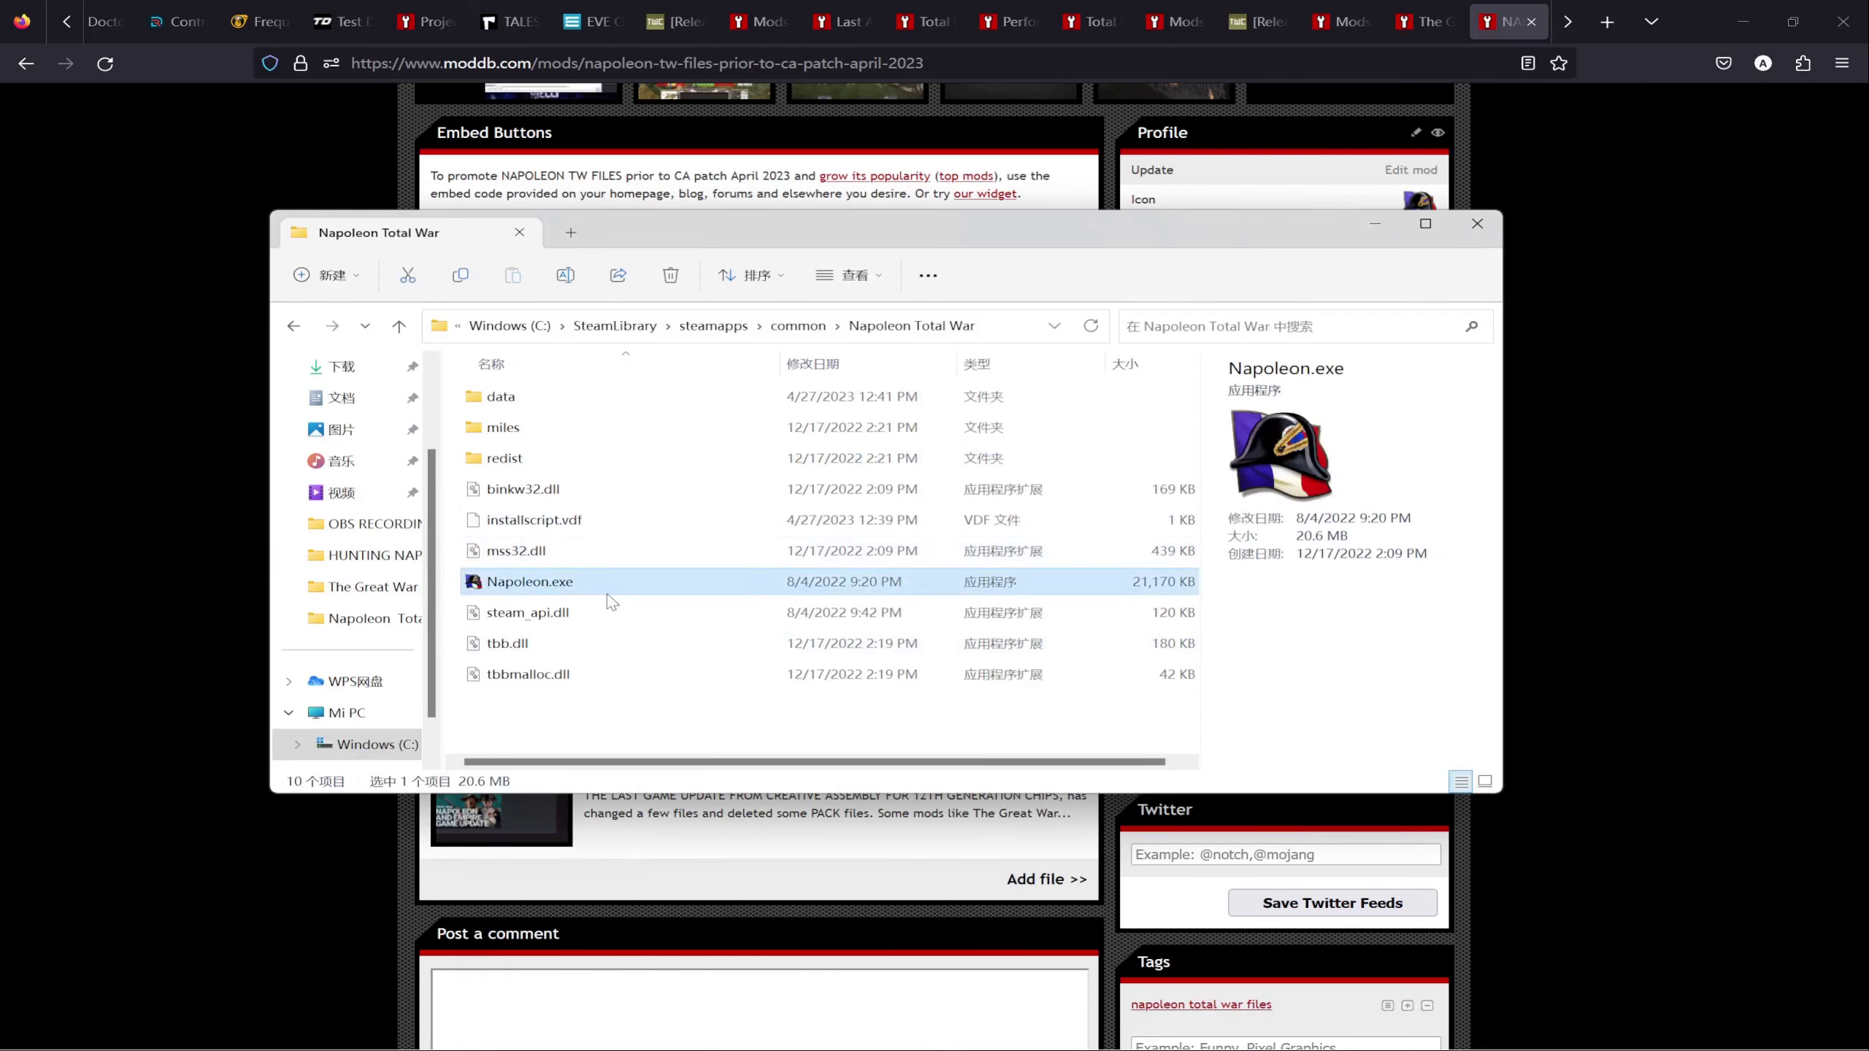
Step: Add steam_api.dll and installscript.vdf to the Napoleon.exe selection, then return to the ModDB page
{"action": "left_click", "coordinate": [541, 615], "text": "ctrl"}
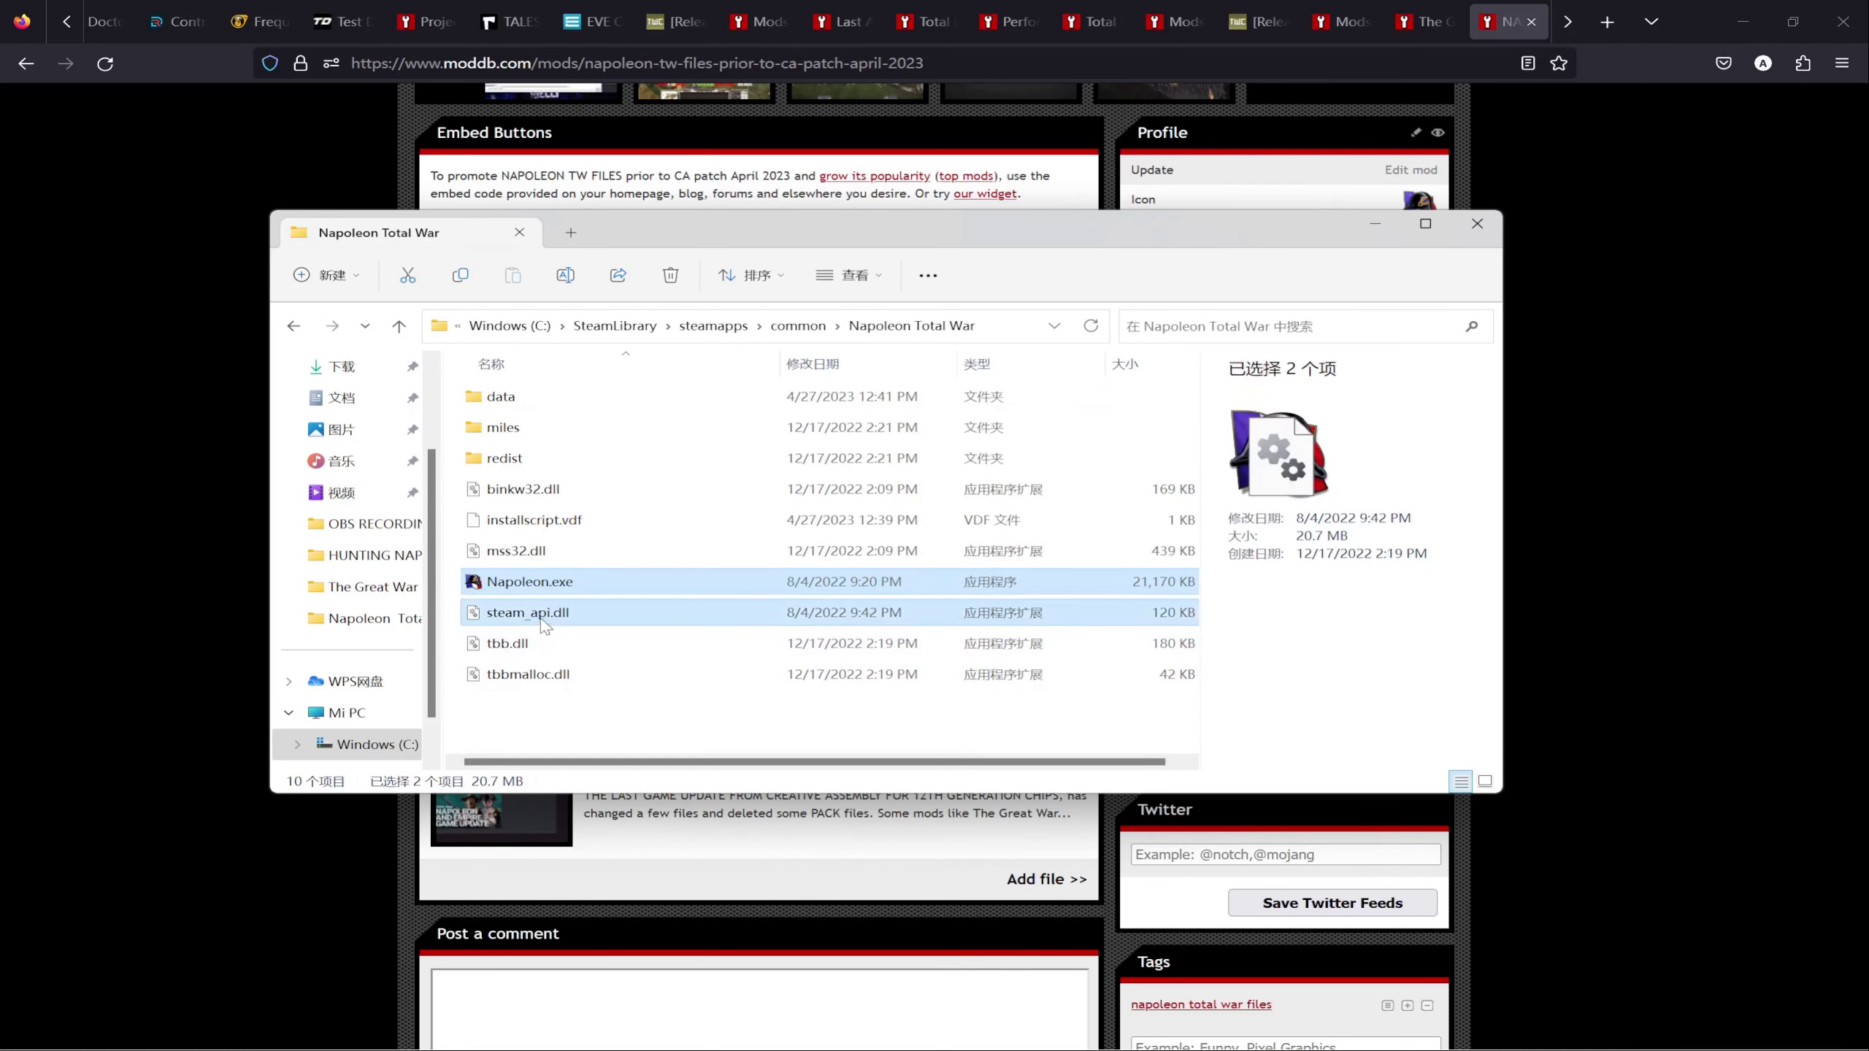
{"action": "left_click", "coordinate": [542, 522], "text": "ctrl"}
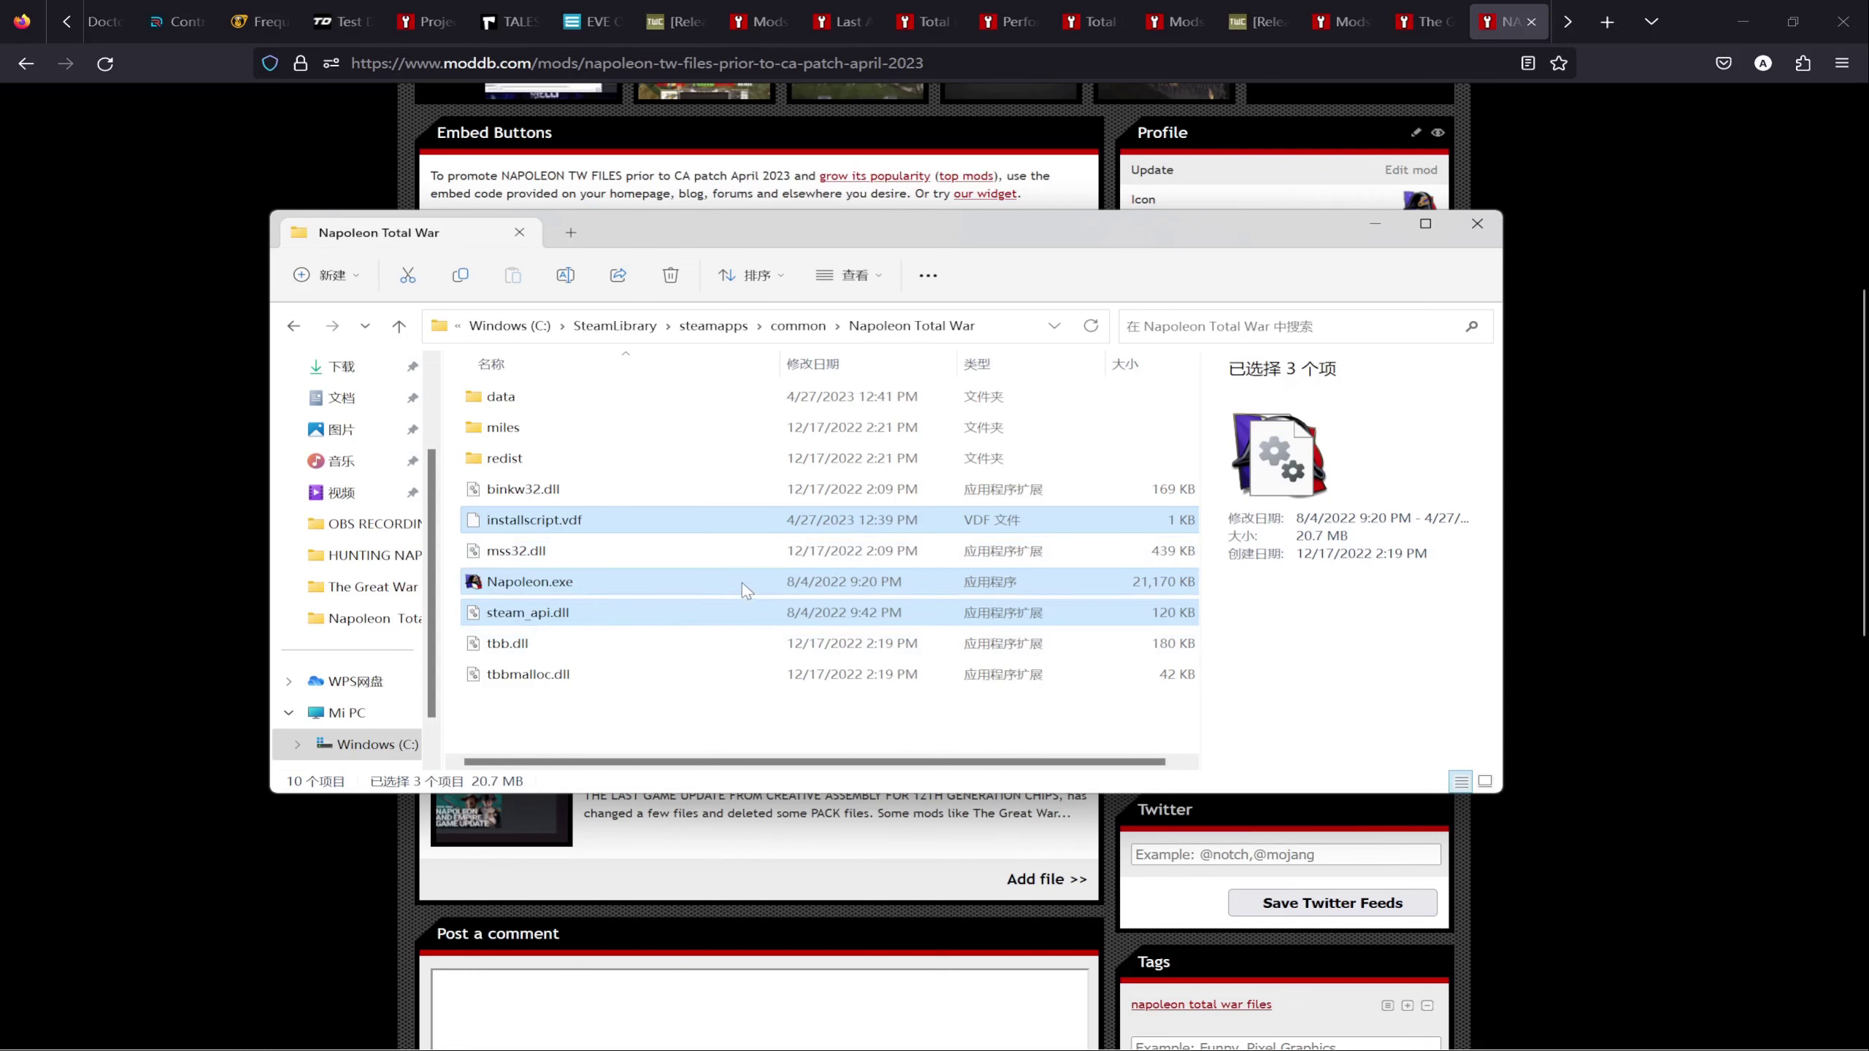
{"action": "left_click", "coordinate": [280, 867]}
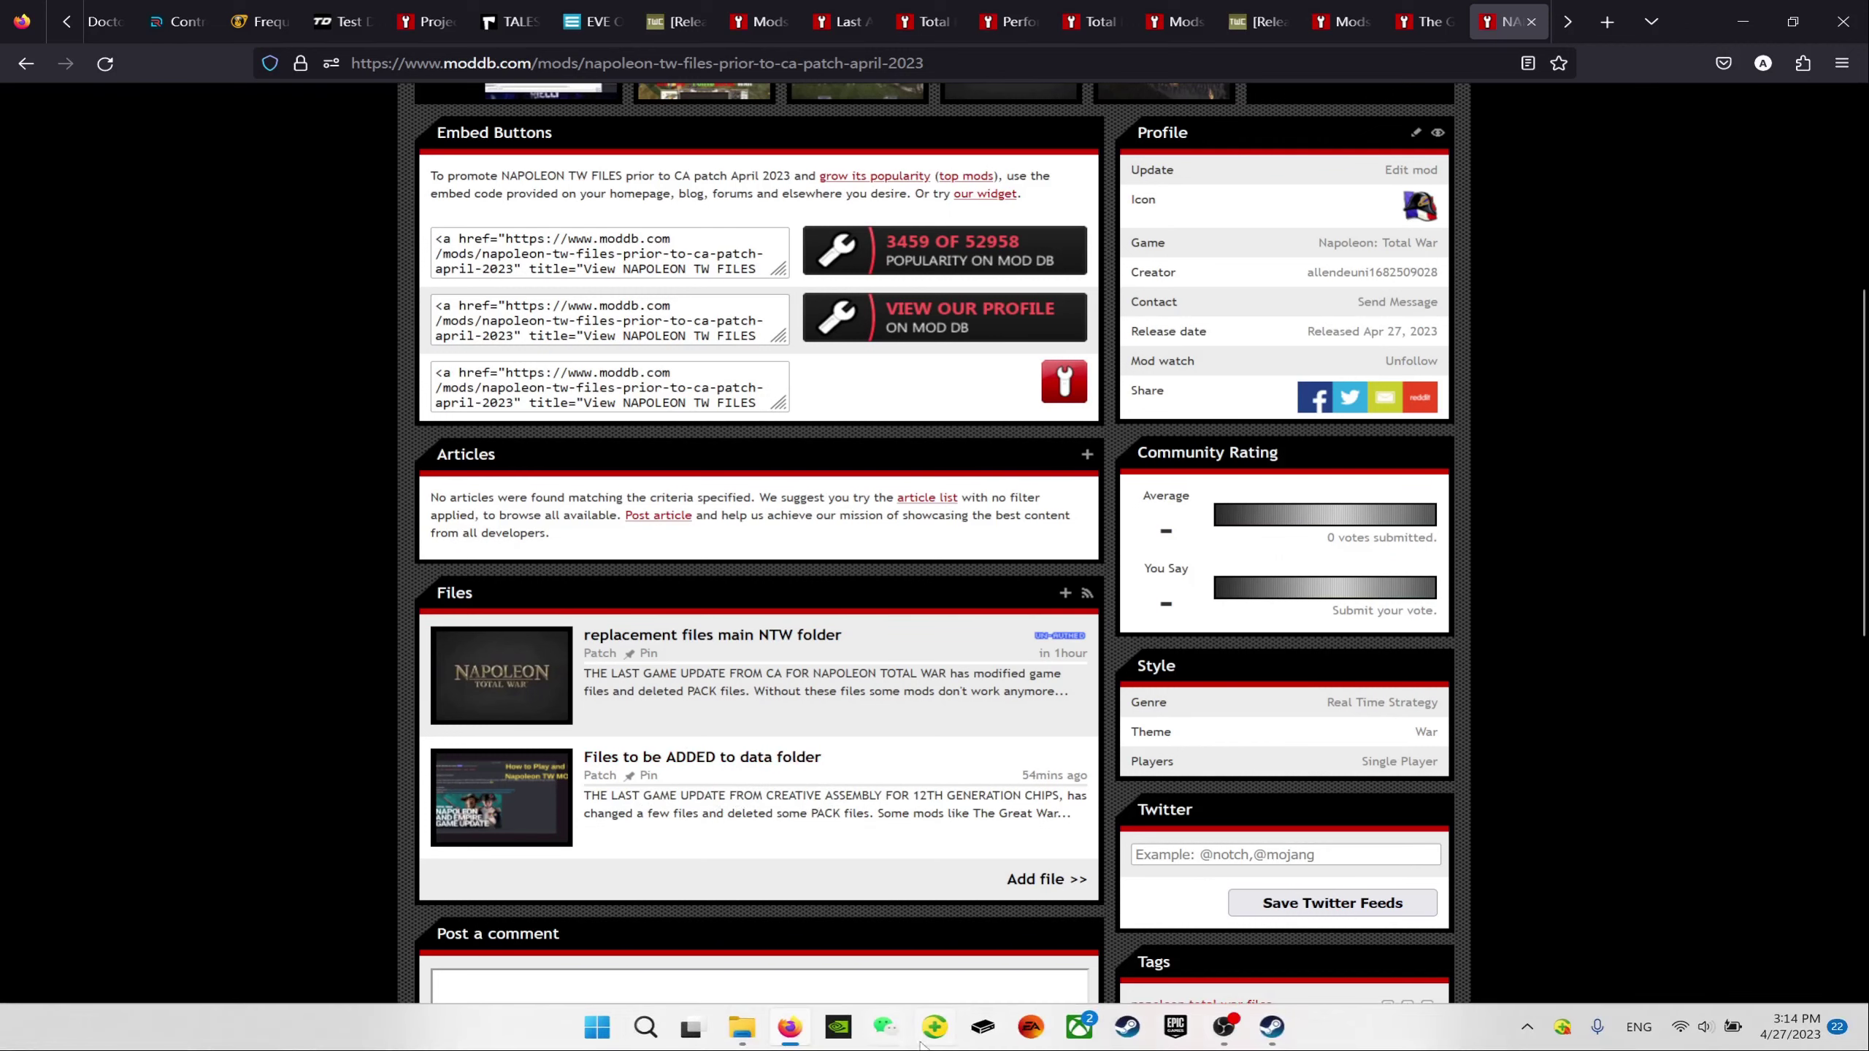
Step: Compare the ModDB files list with the Napoleon Total War folder, ending with the folder in front
{"action": "mouse_move", "coordinate": [742, 1026]}
{"action": "left_click", "coordinate": [875, 939]}
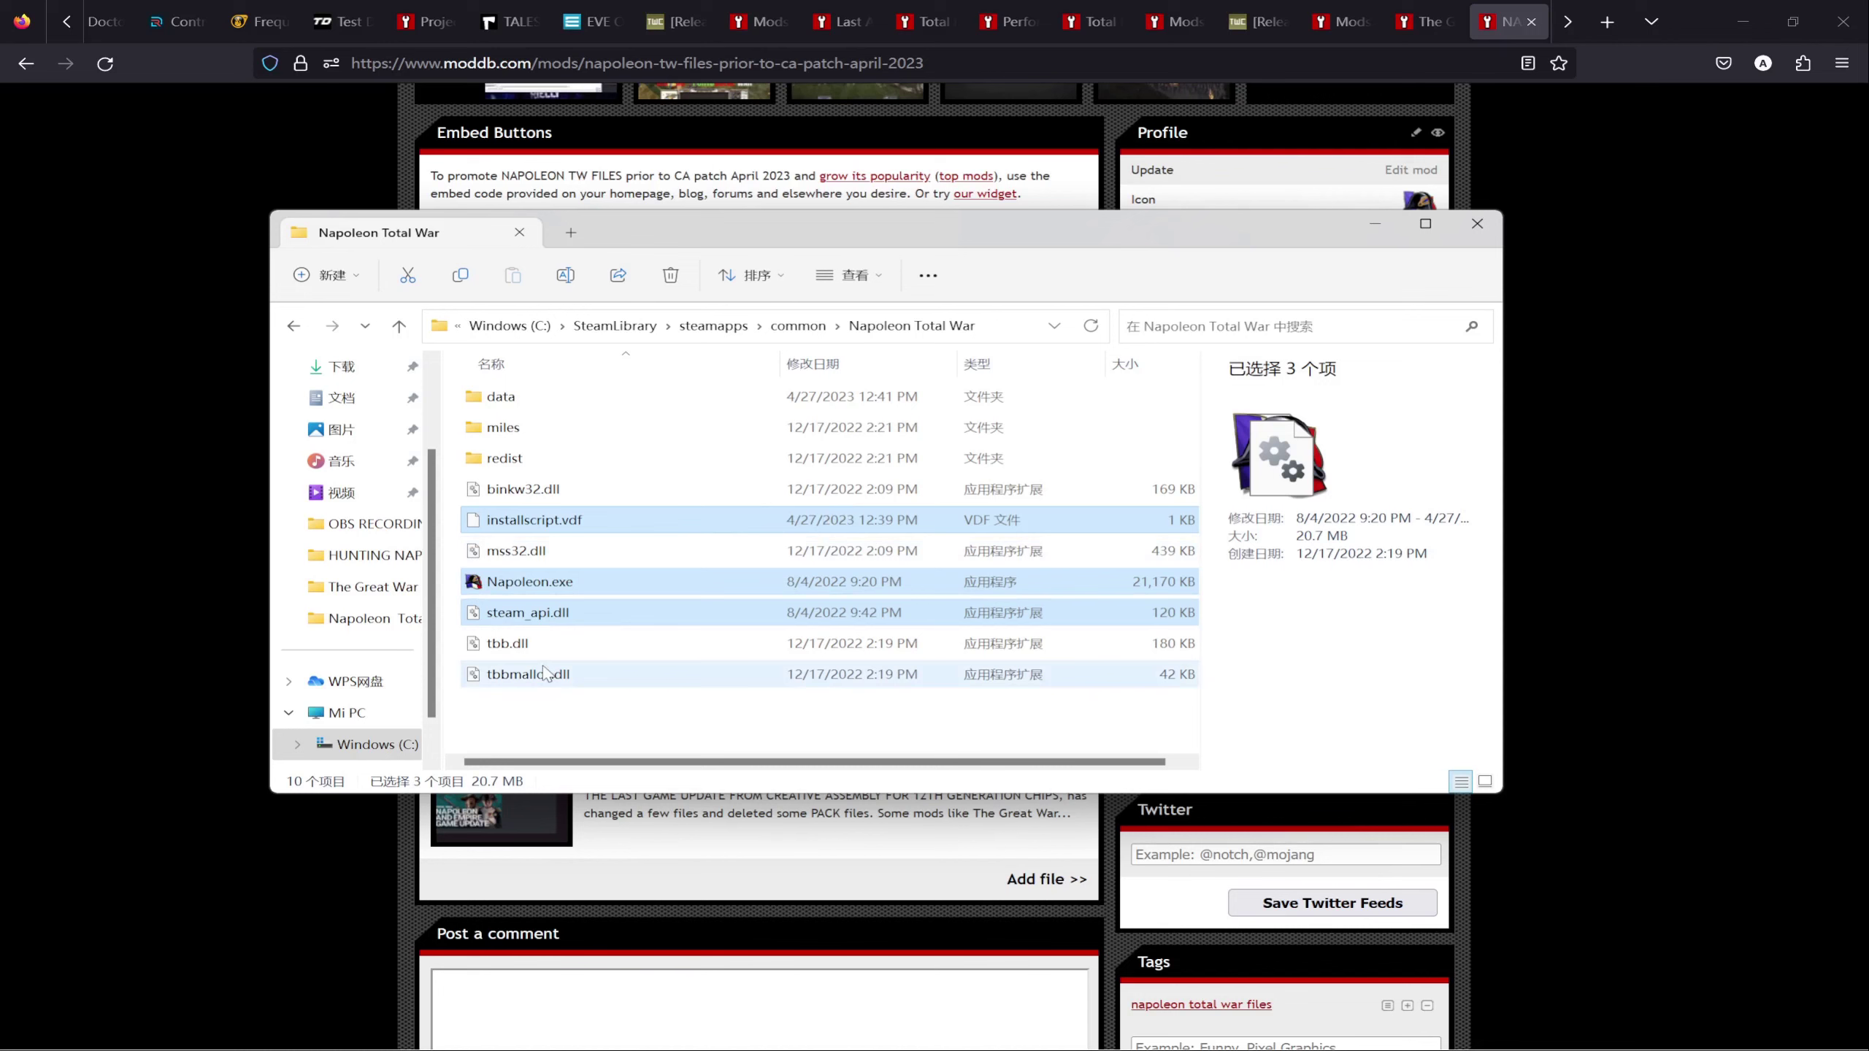
{"action": "left_click", "coordinate": [684, 899]}
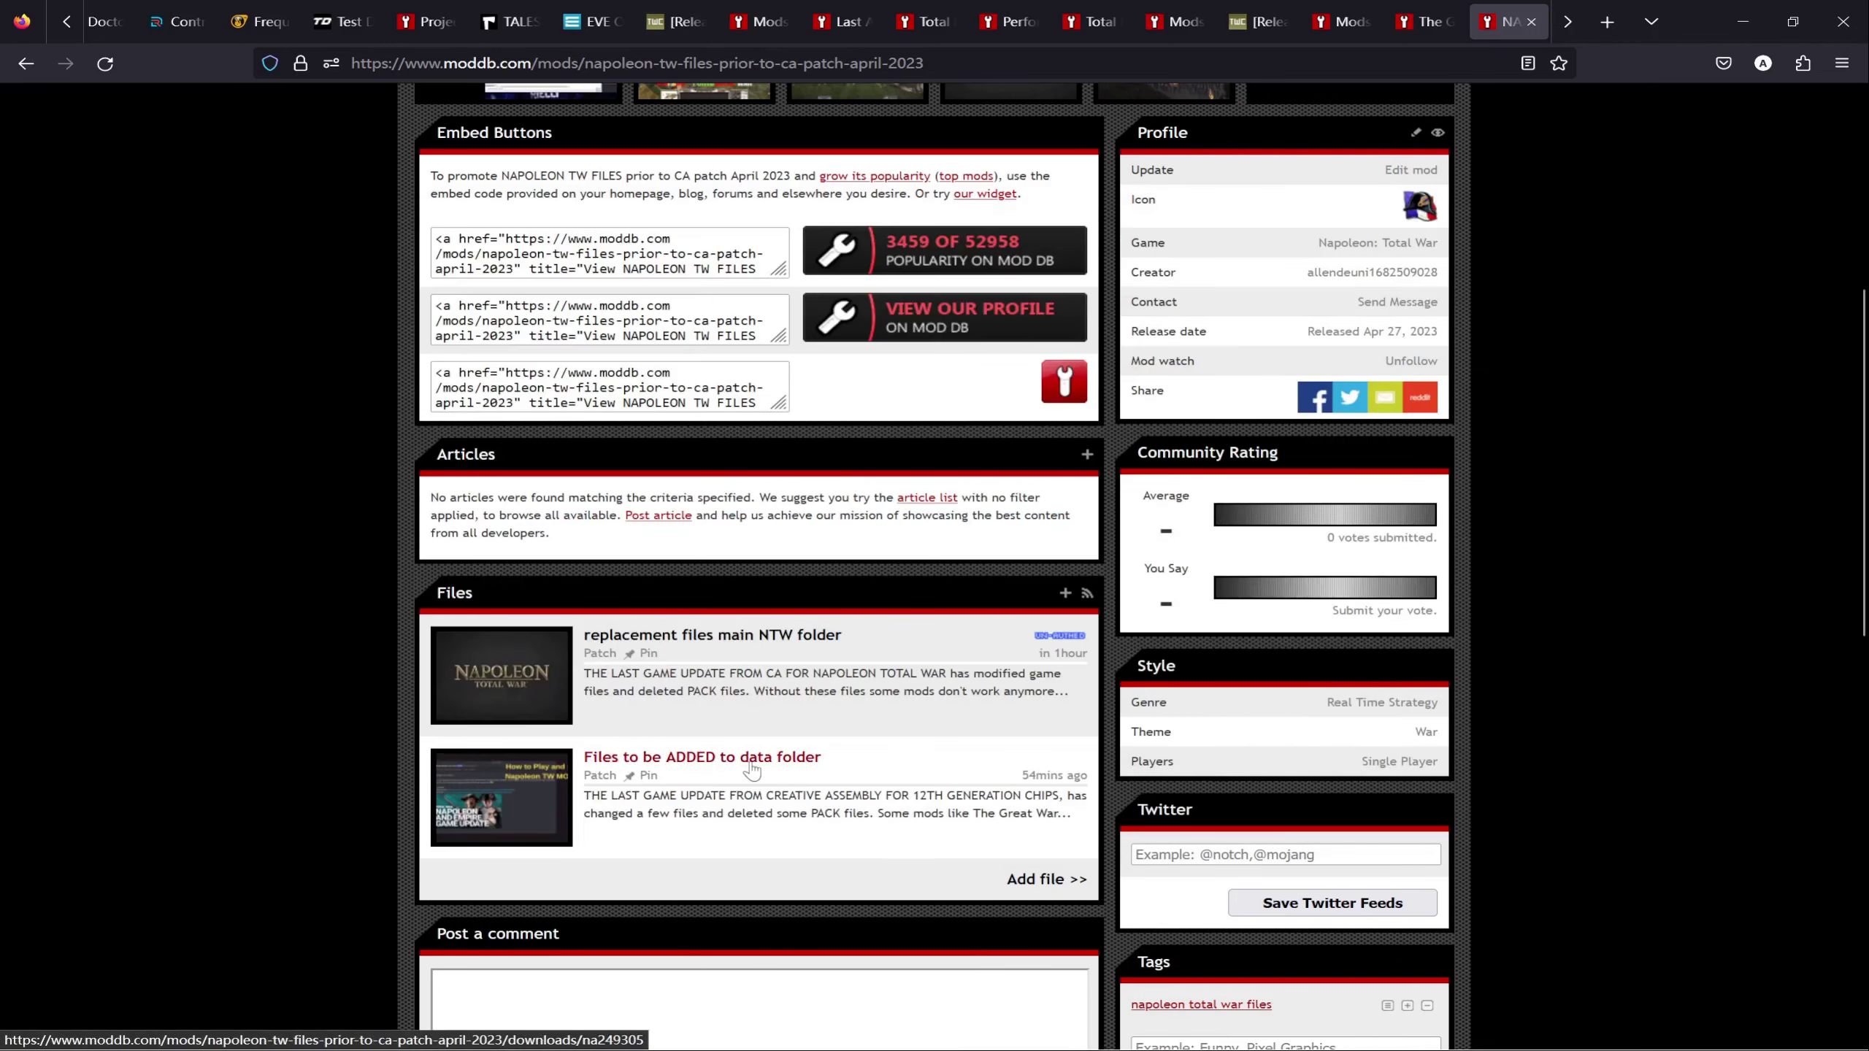
{"action": "mouse_move", "coordinate": [742, 1026]}
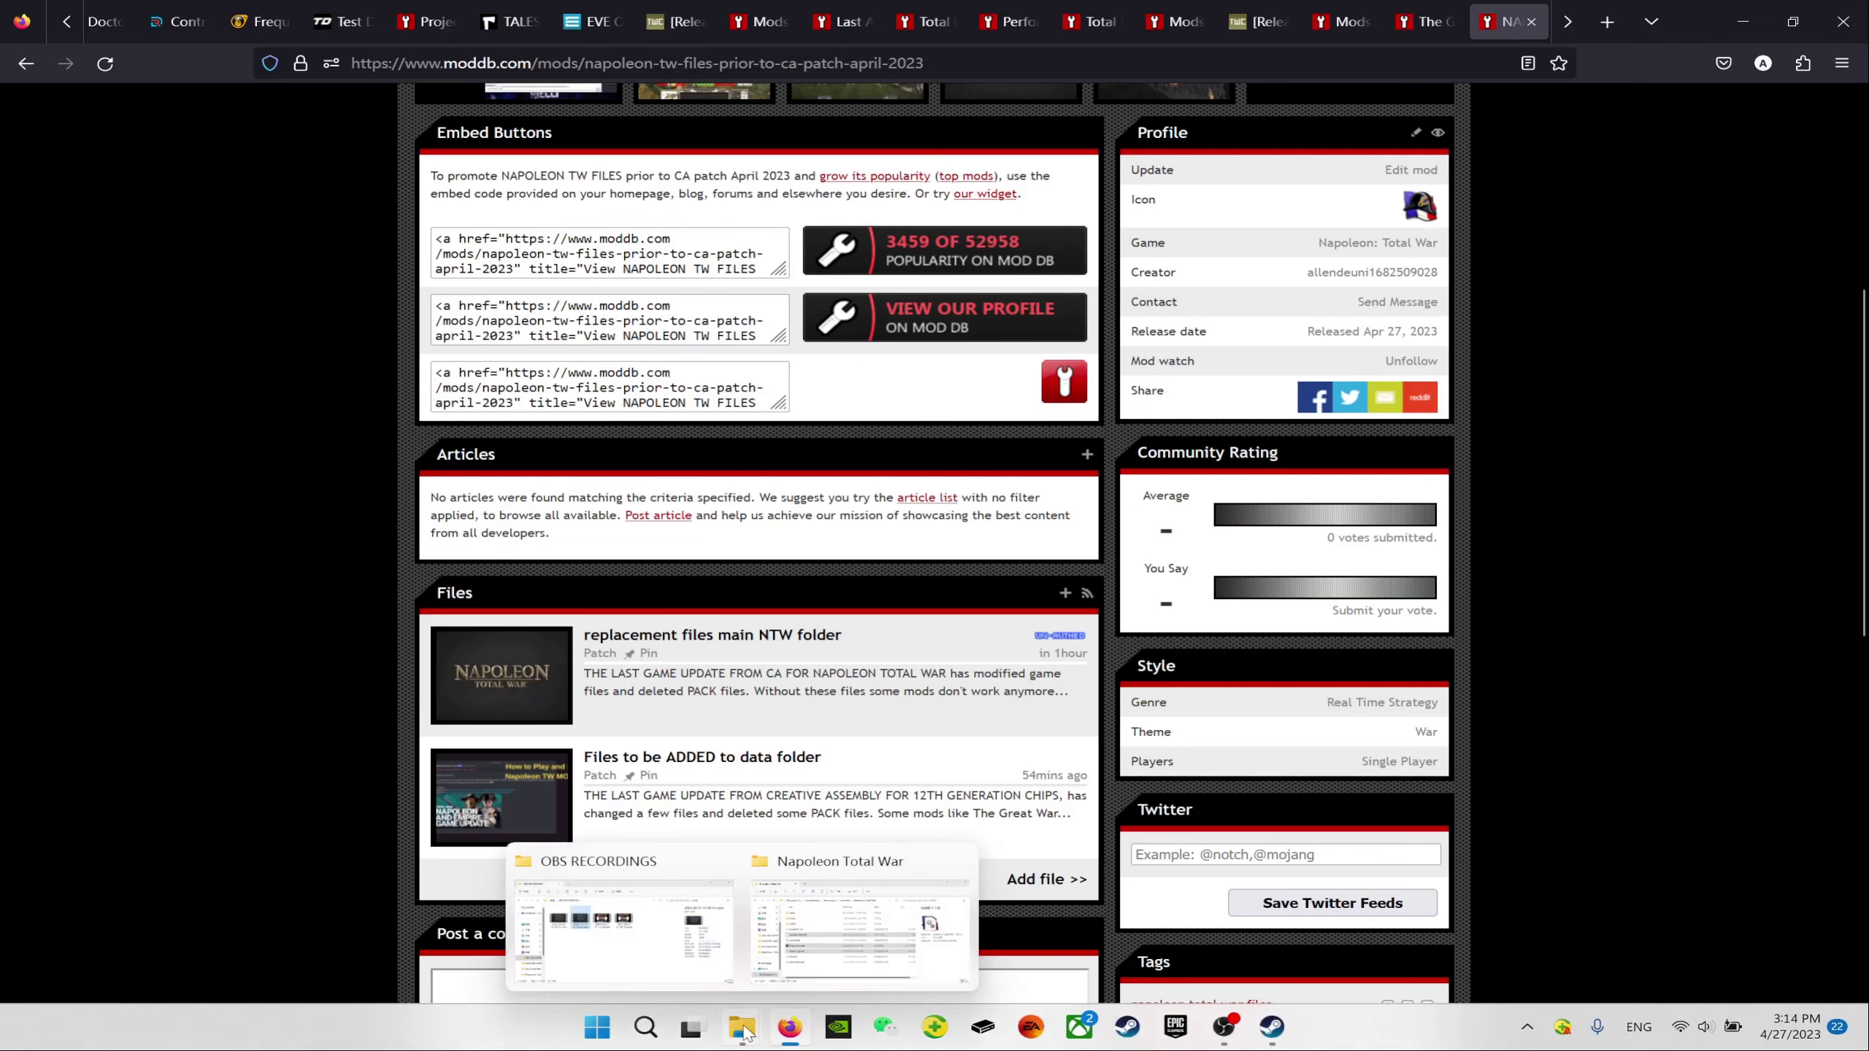
{"action": "left_click", "coordinate": [834, 955]}
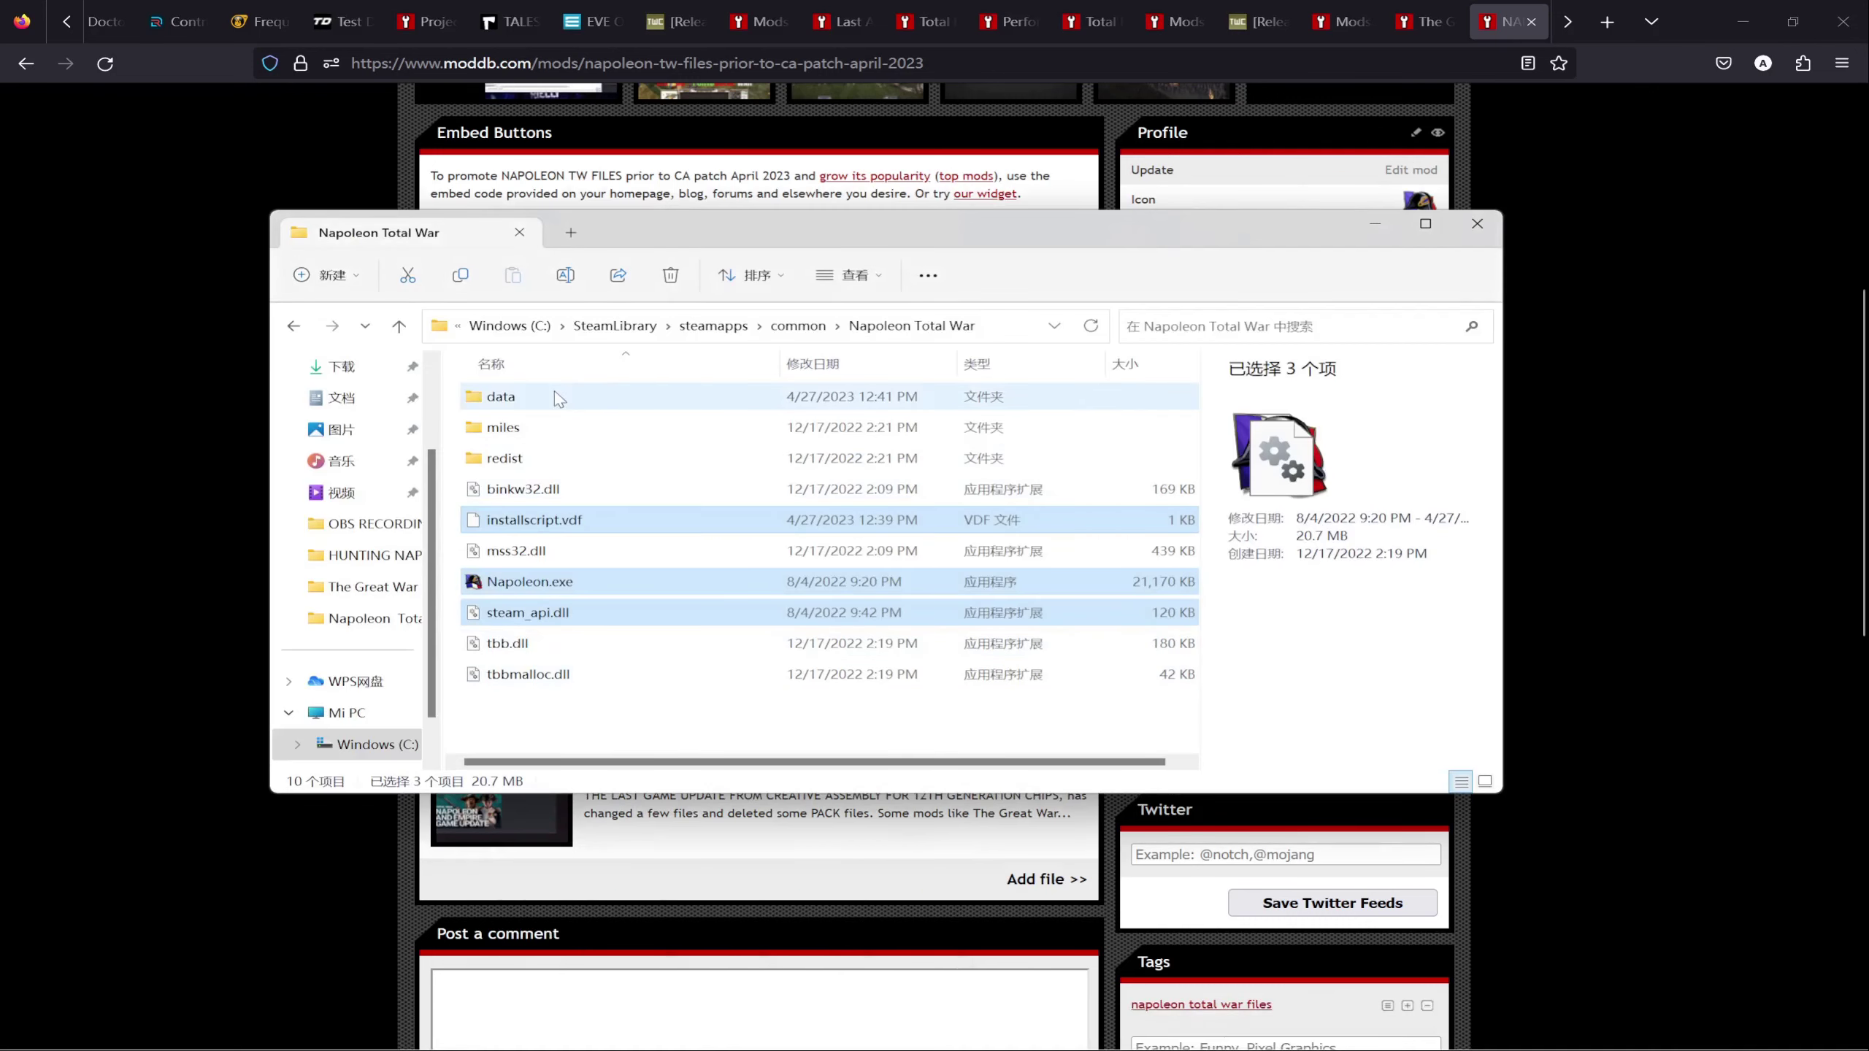
Step: Open the data folder, select patch.pack through patch7.pack, and return to the ModDB page
{"action": "double_click", "coordinate": [513, 398]}
{"action": "scroll", "coordinate": [628, 605], "scroll_direction": "down", "scroll_amount": 5}
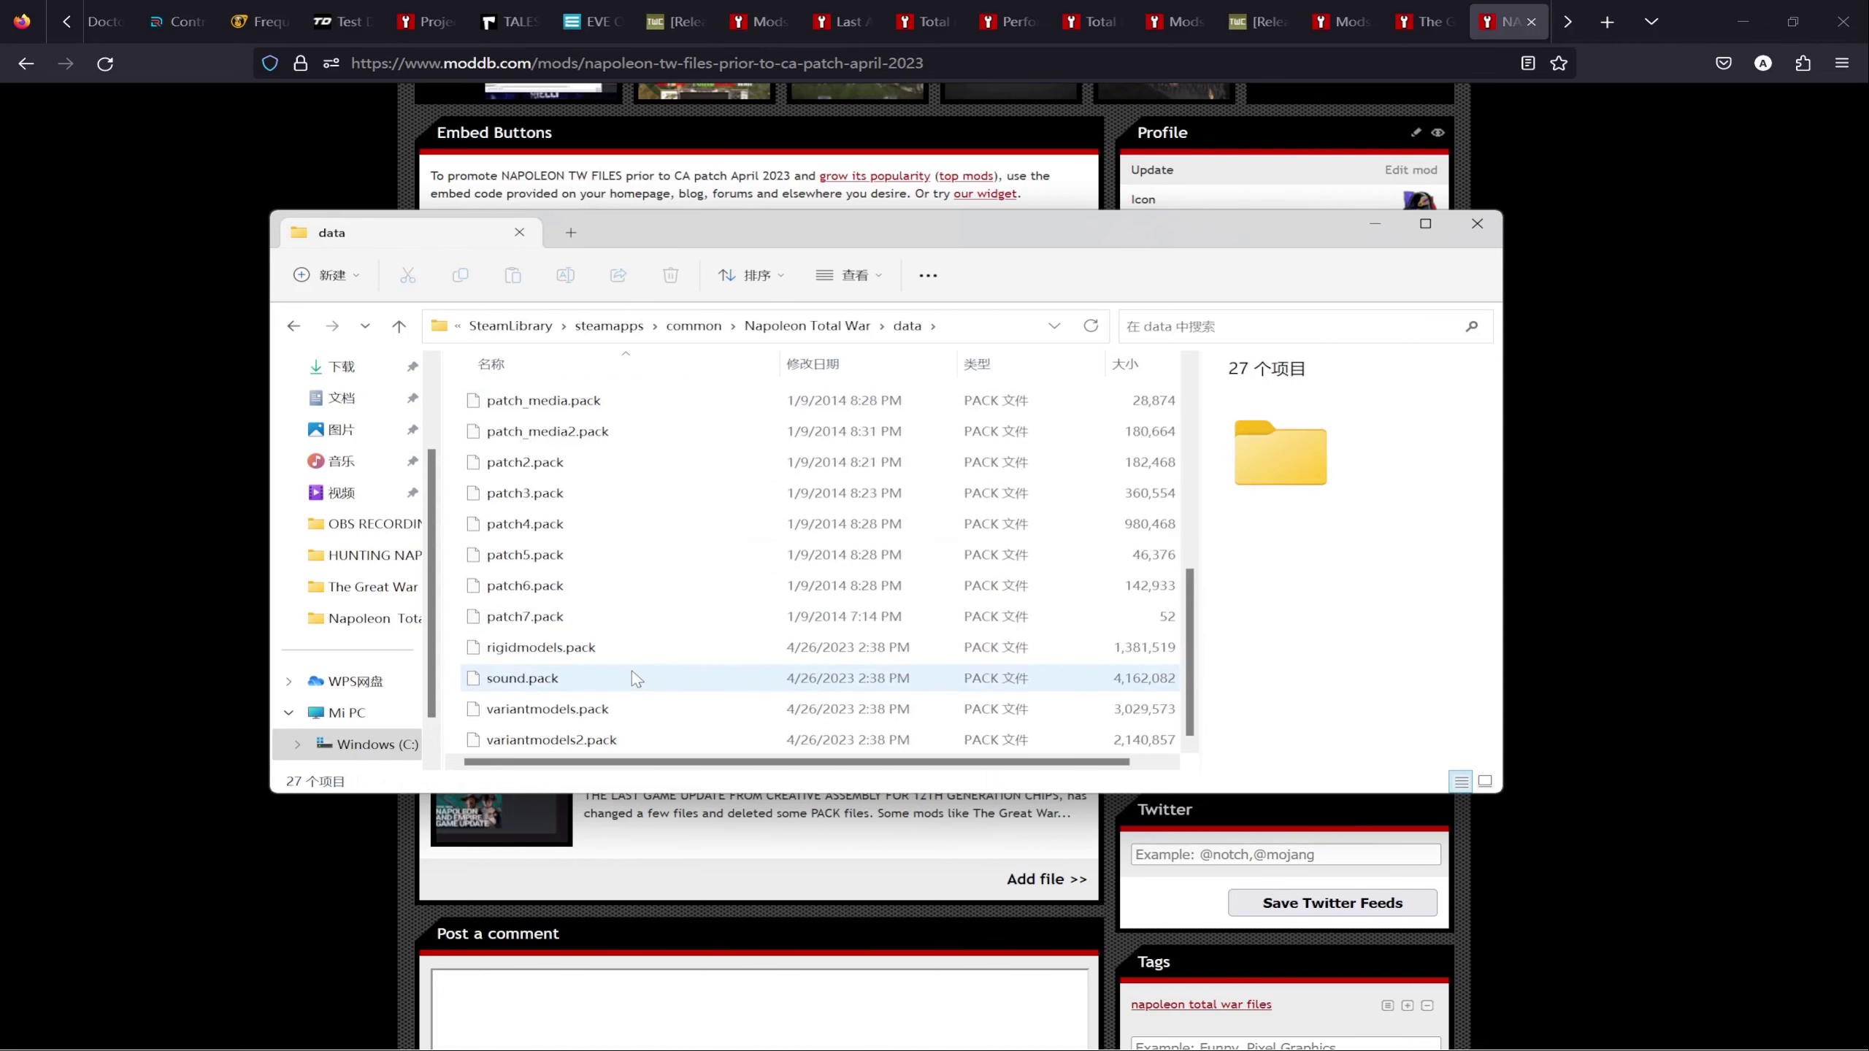
{"action": "scroll", "coordinate": [549, 661], "scroll_direction": "up", "scroll_amount": 1}
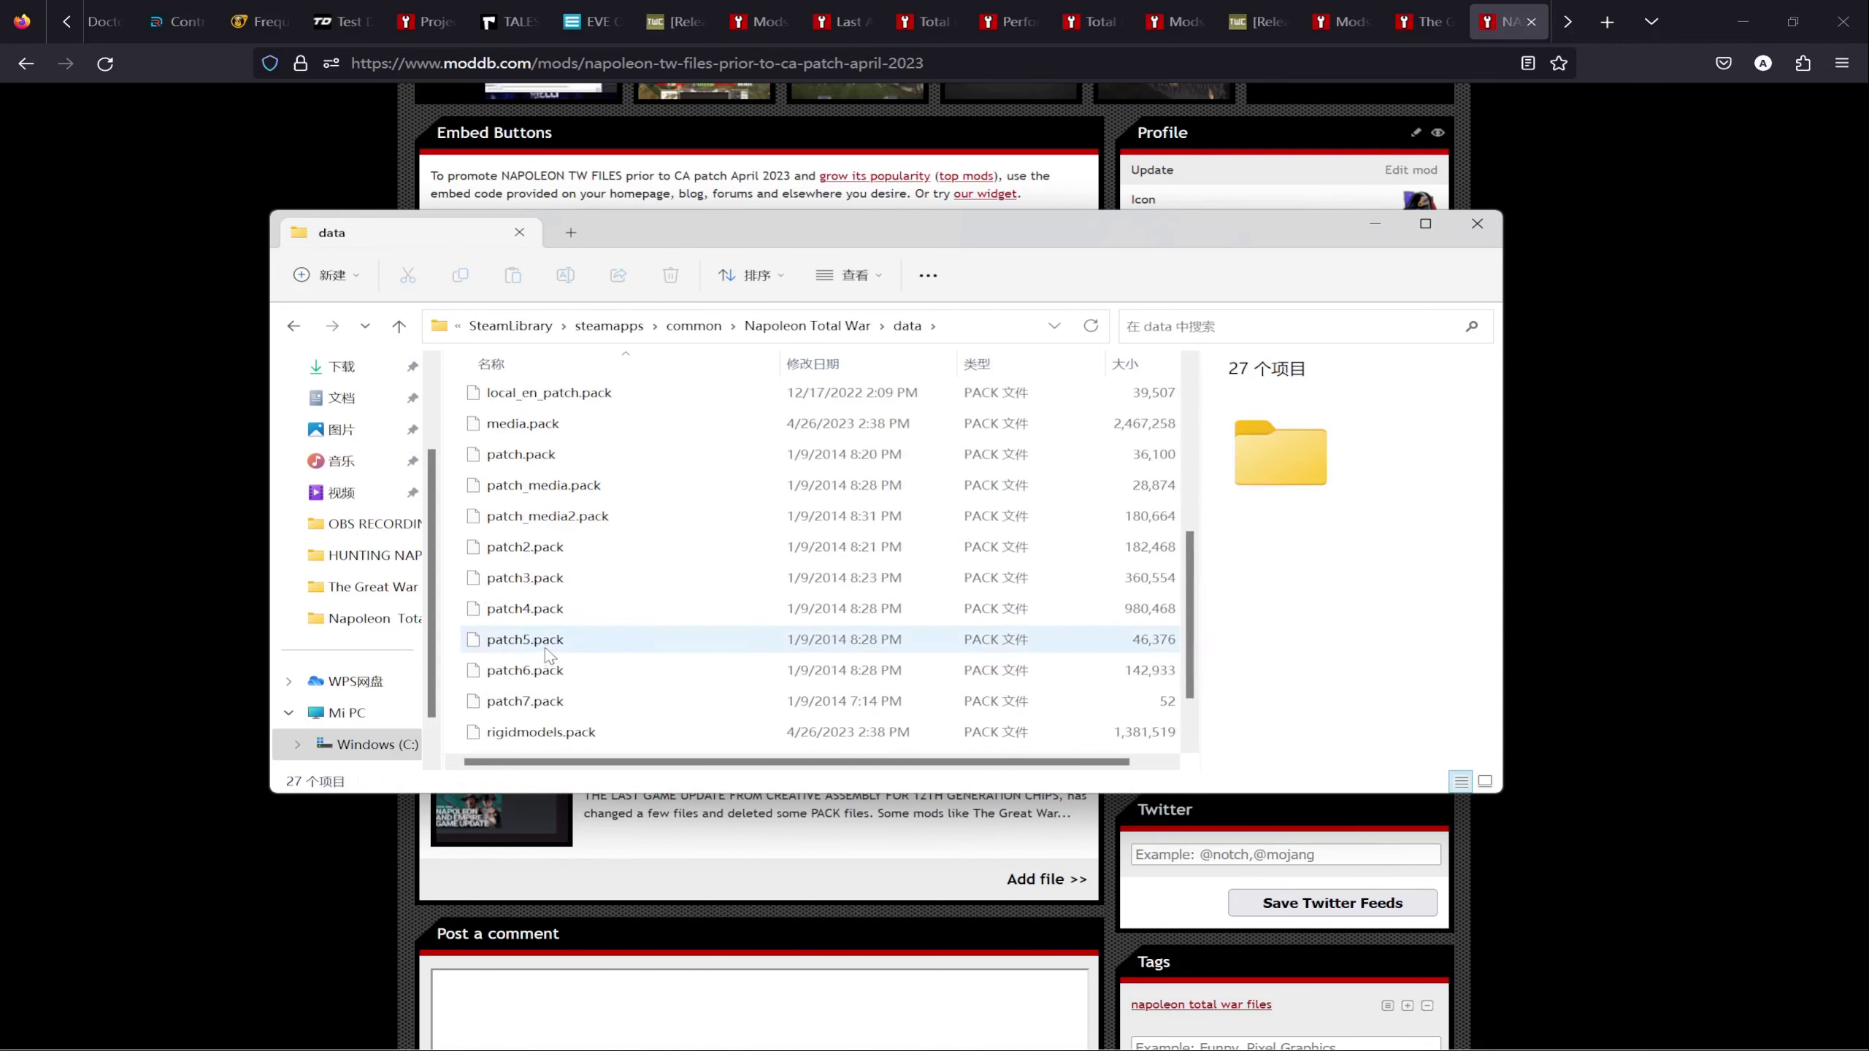
{"action": "left_click", "coordinate": [520, 456]}
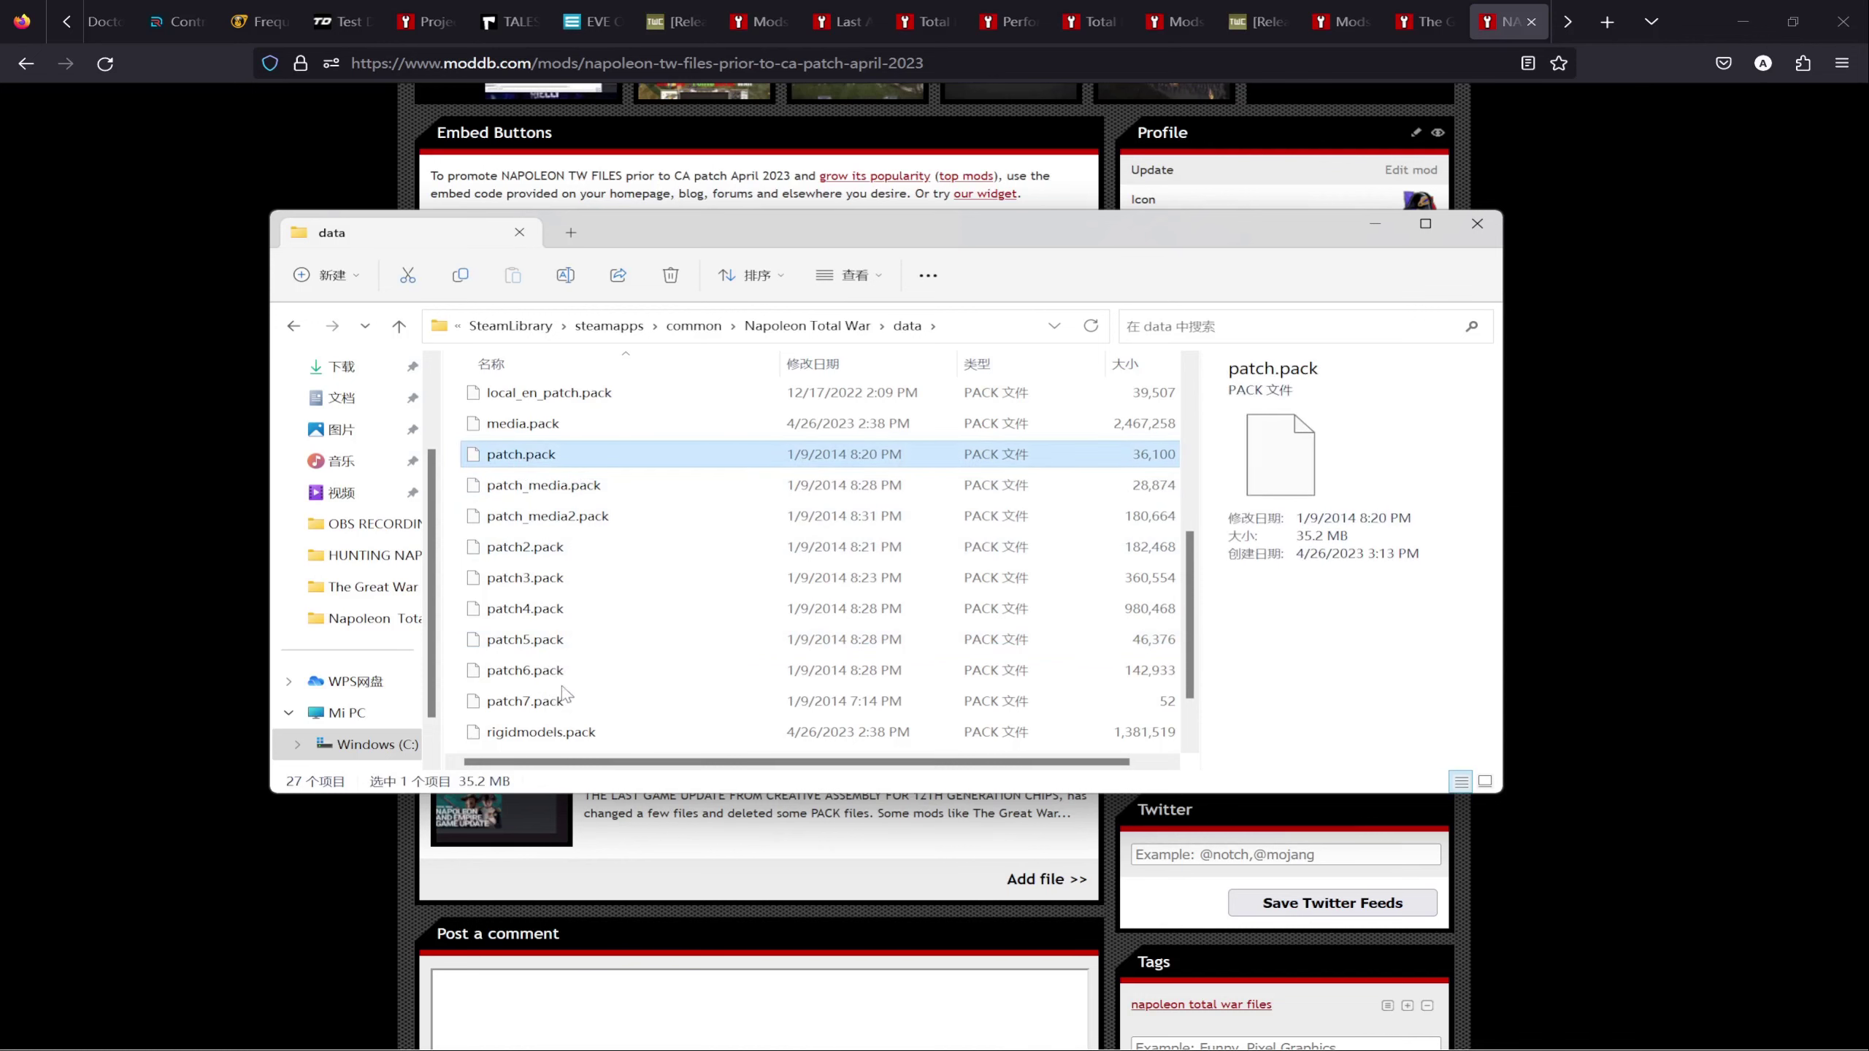
{"action": "left_click", "coordinate": [543, 701], "text": "shift"}
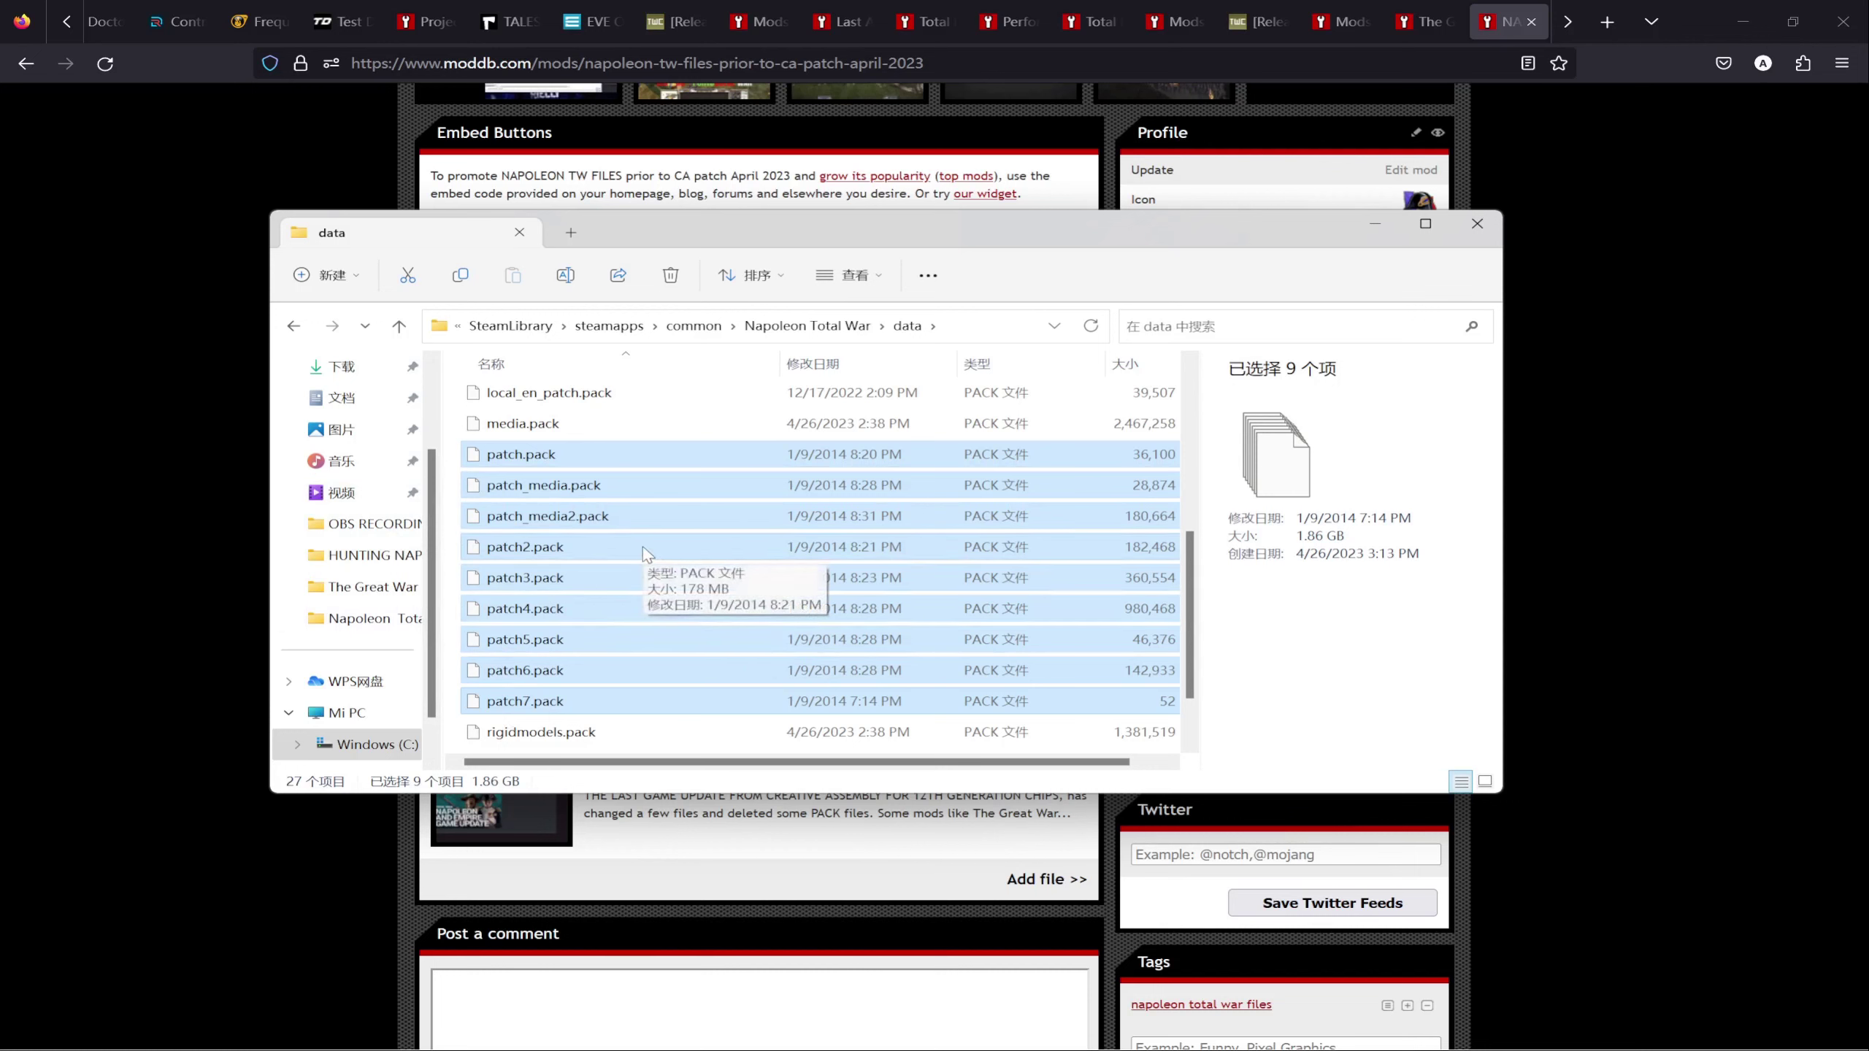
{"action": "left_click", "coordinate": [266, 980]}
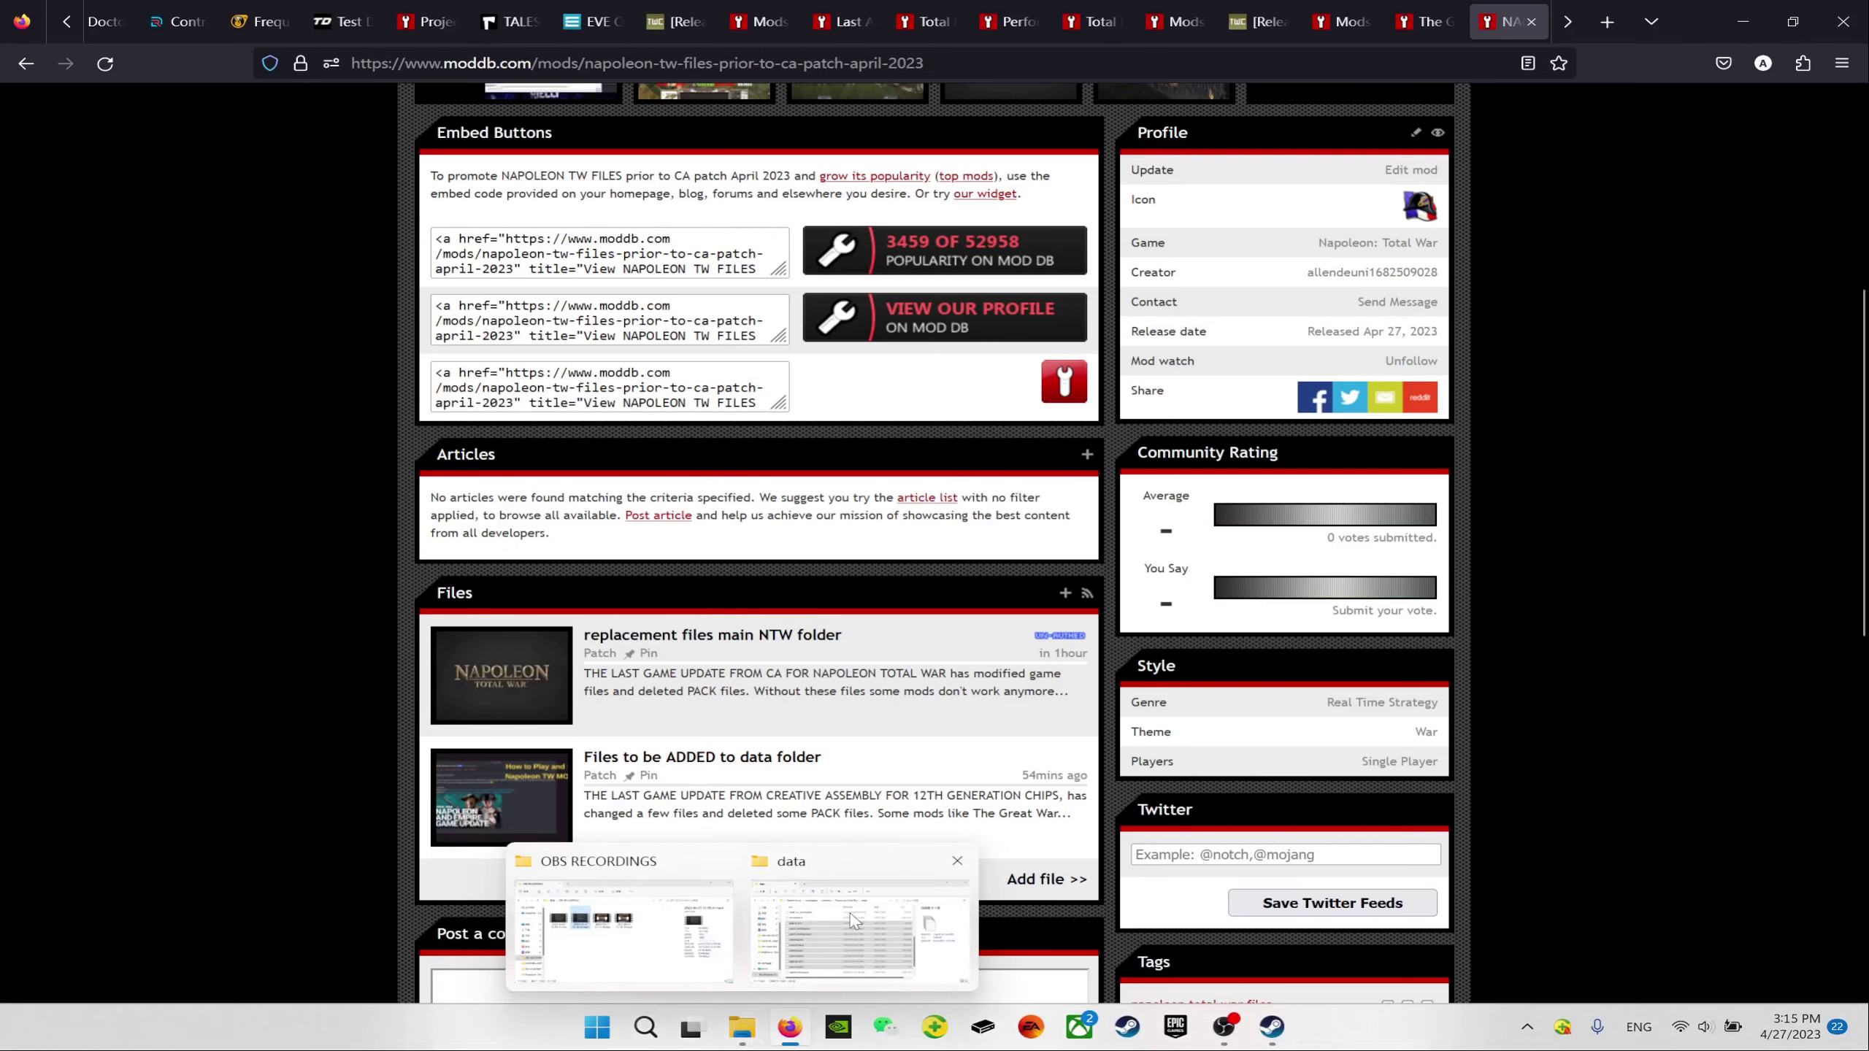
Step: Restore Explorer and navigate from common back into Napoleon Total War's data folder
{"action": "left_click", "coordinate": [912, 924]}
{"action": "scroll", "coordinate": [521, 493], "scroll_direction": "up", "scroll_amount": 4}
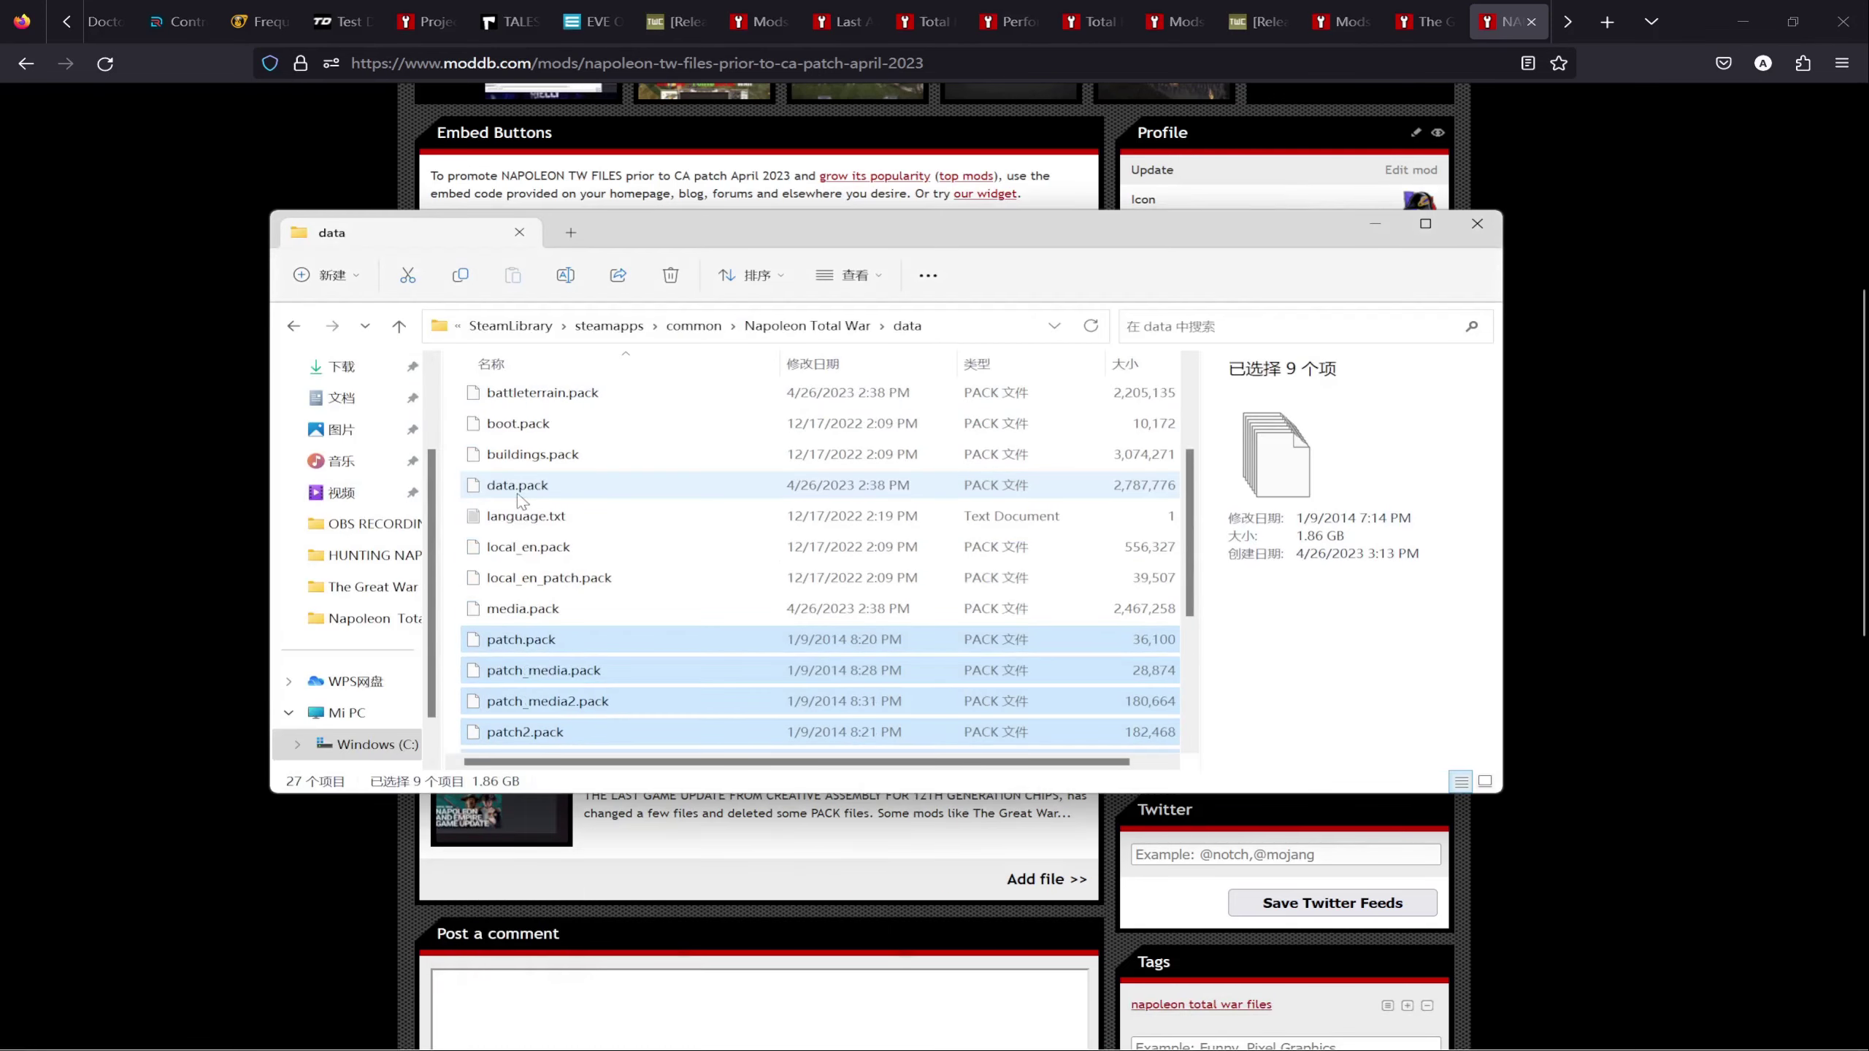
{"action": "left_click", "coordinate": [397, 326]}
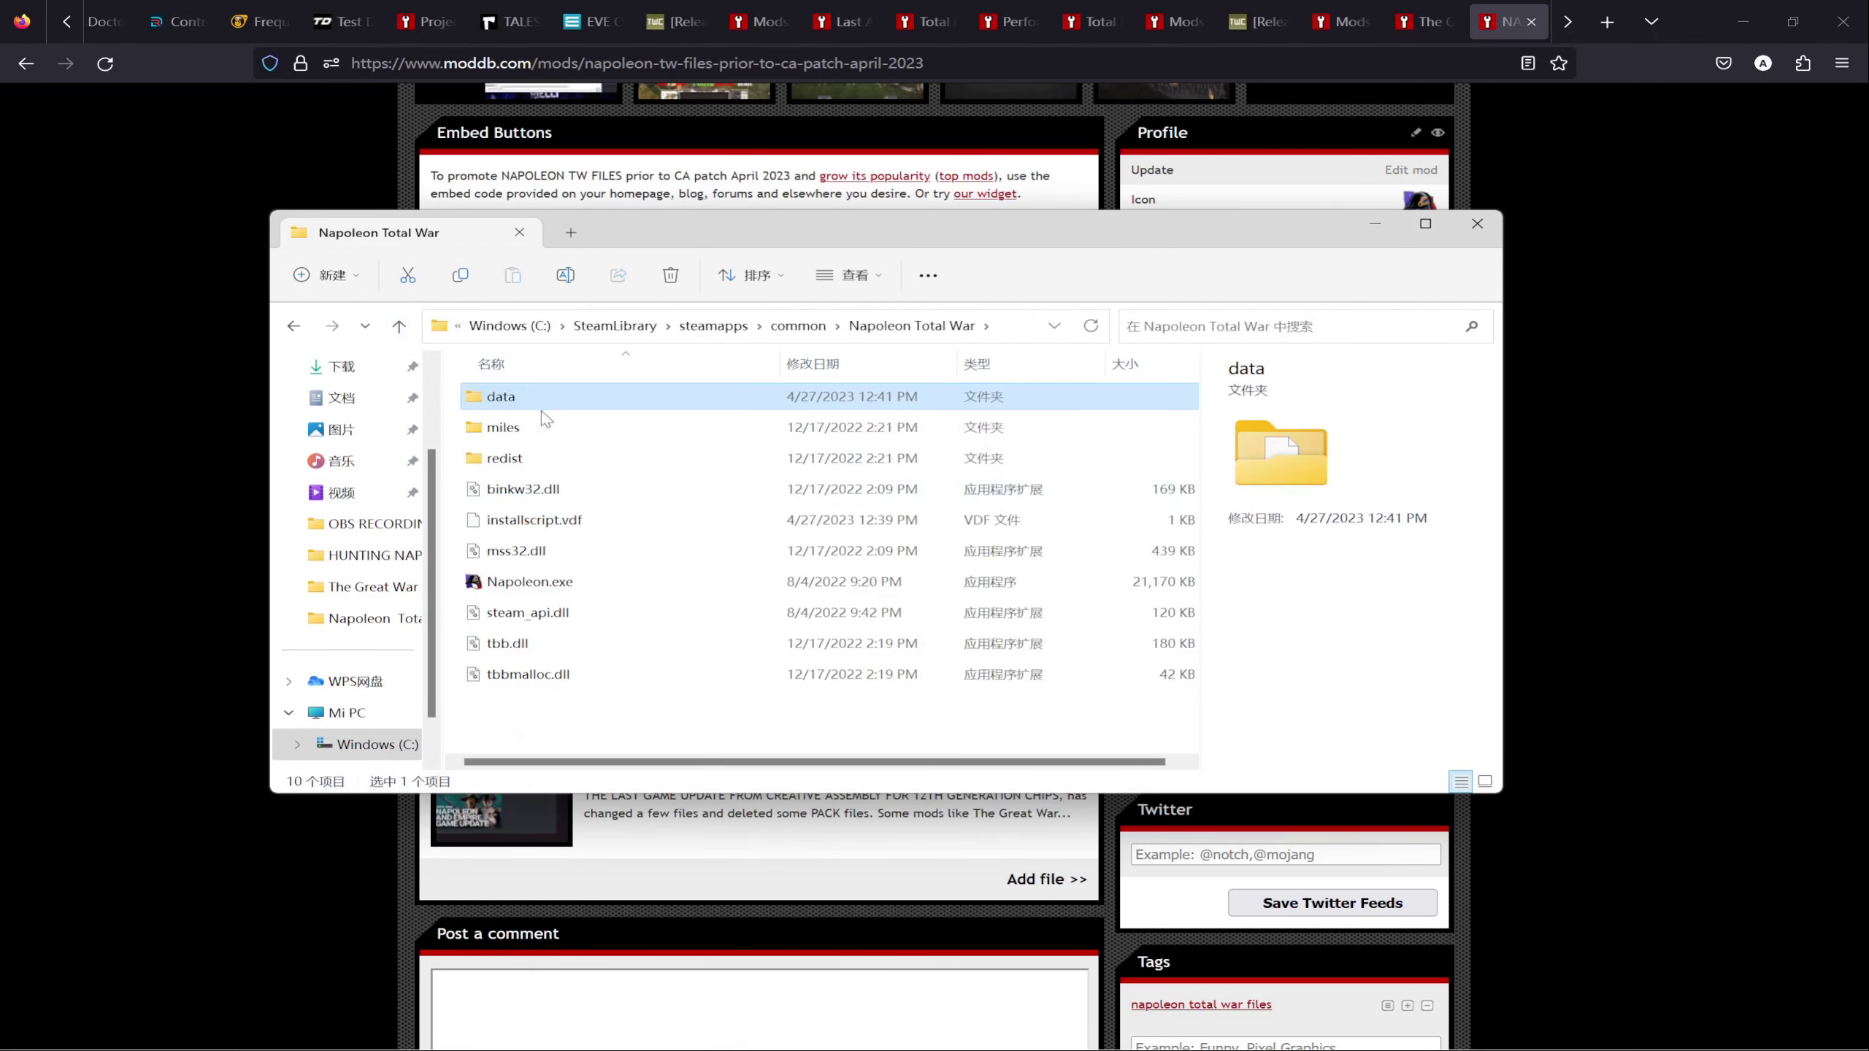
{"action": "left_click", "coordinate": [397, 326]}
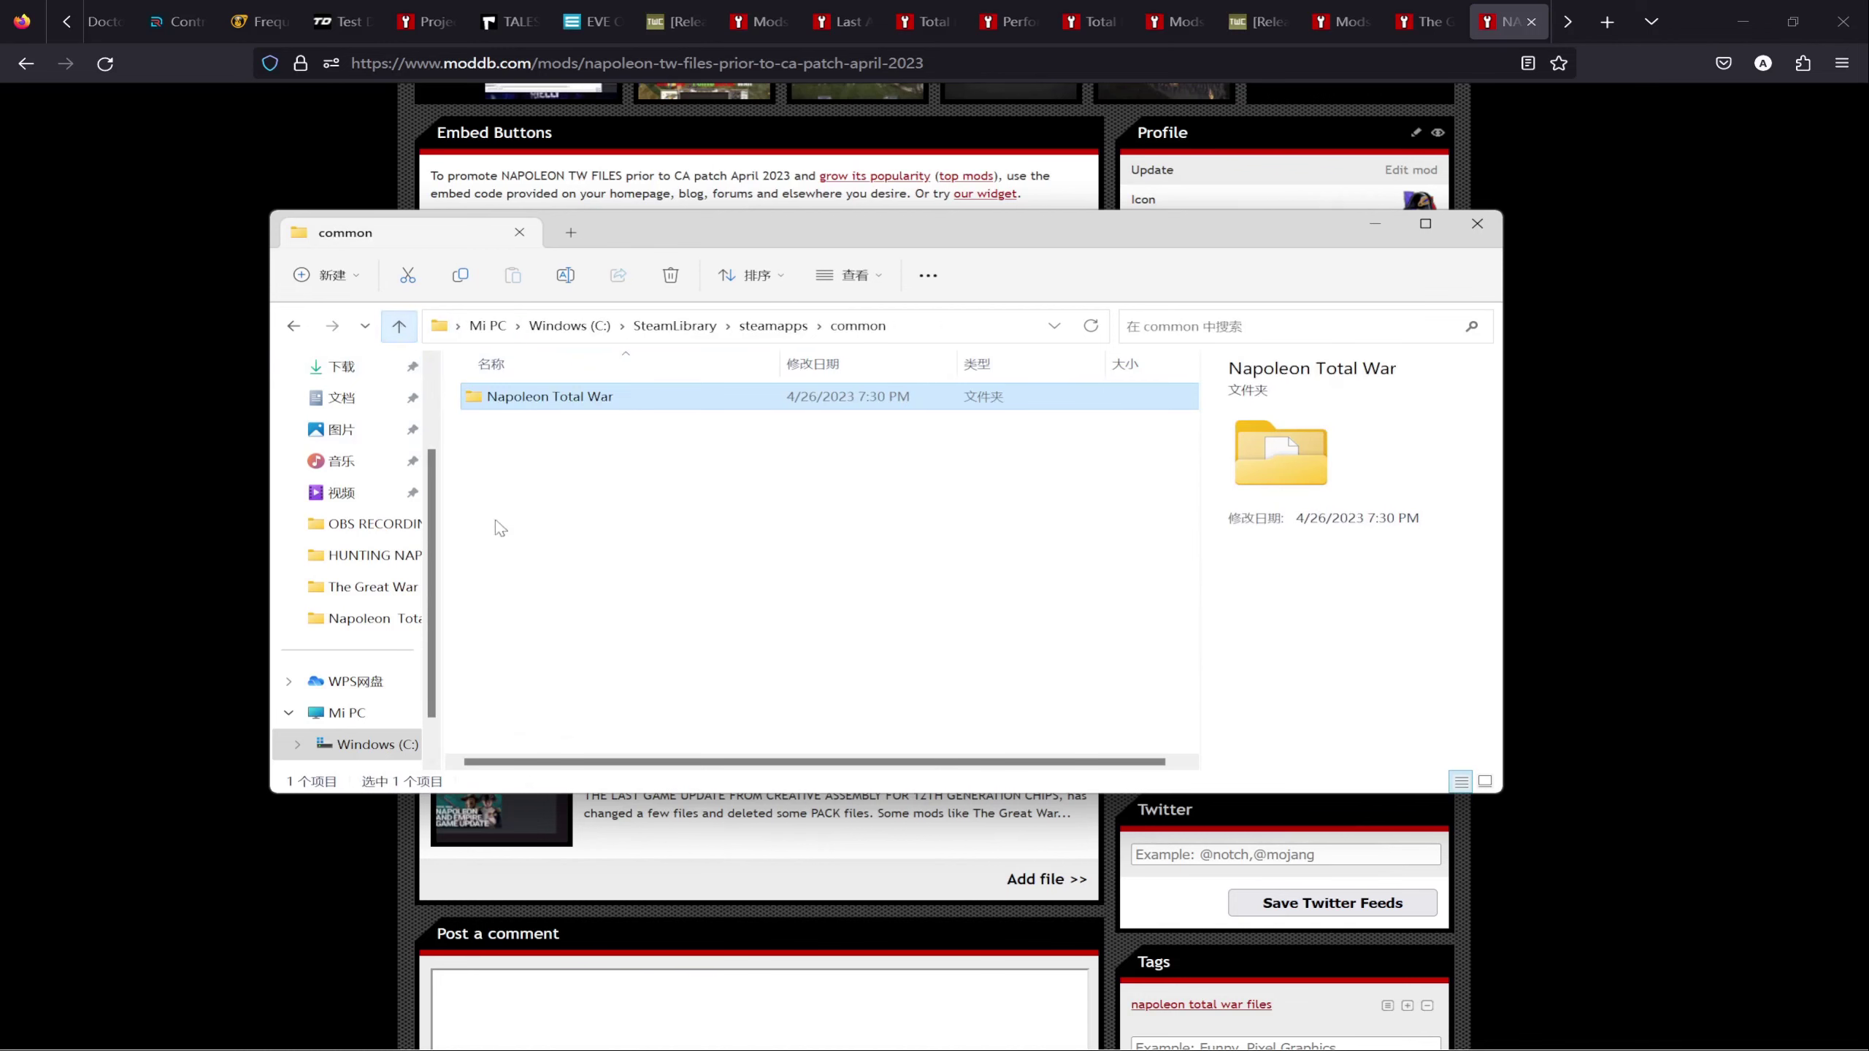
{"action": "double_click", "coordinate": [570, 399]}
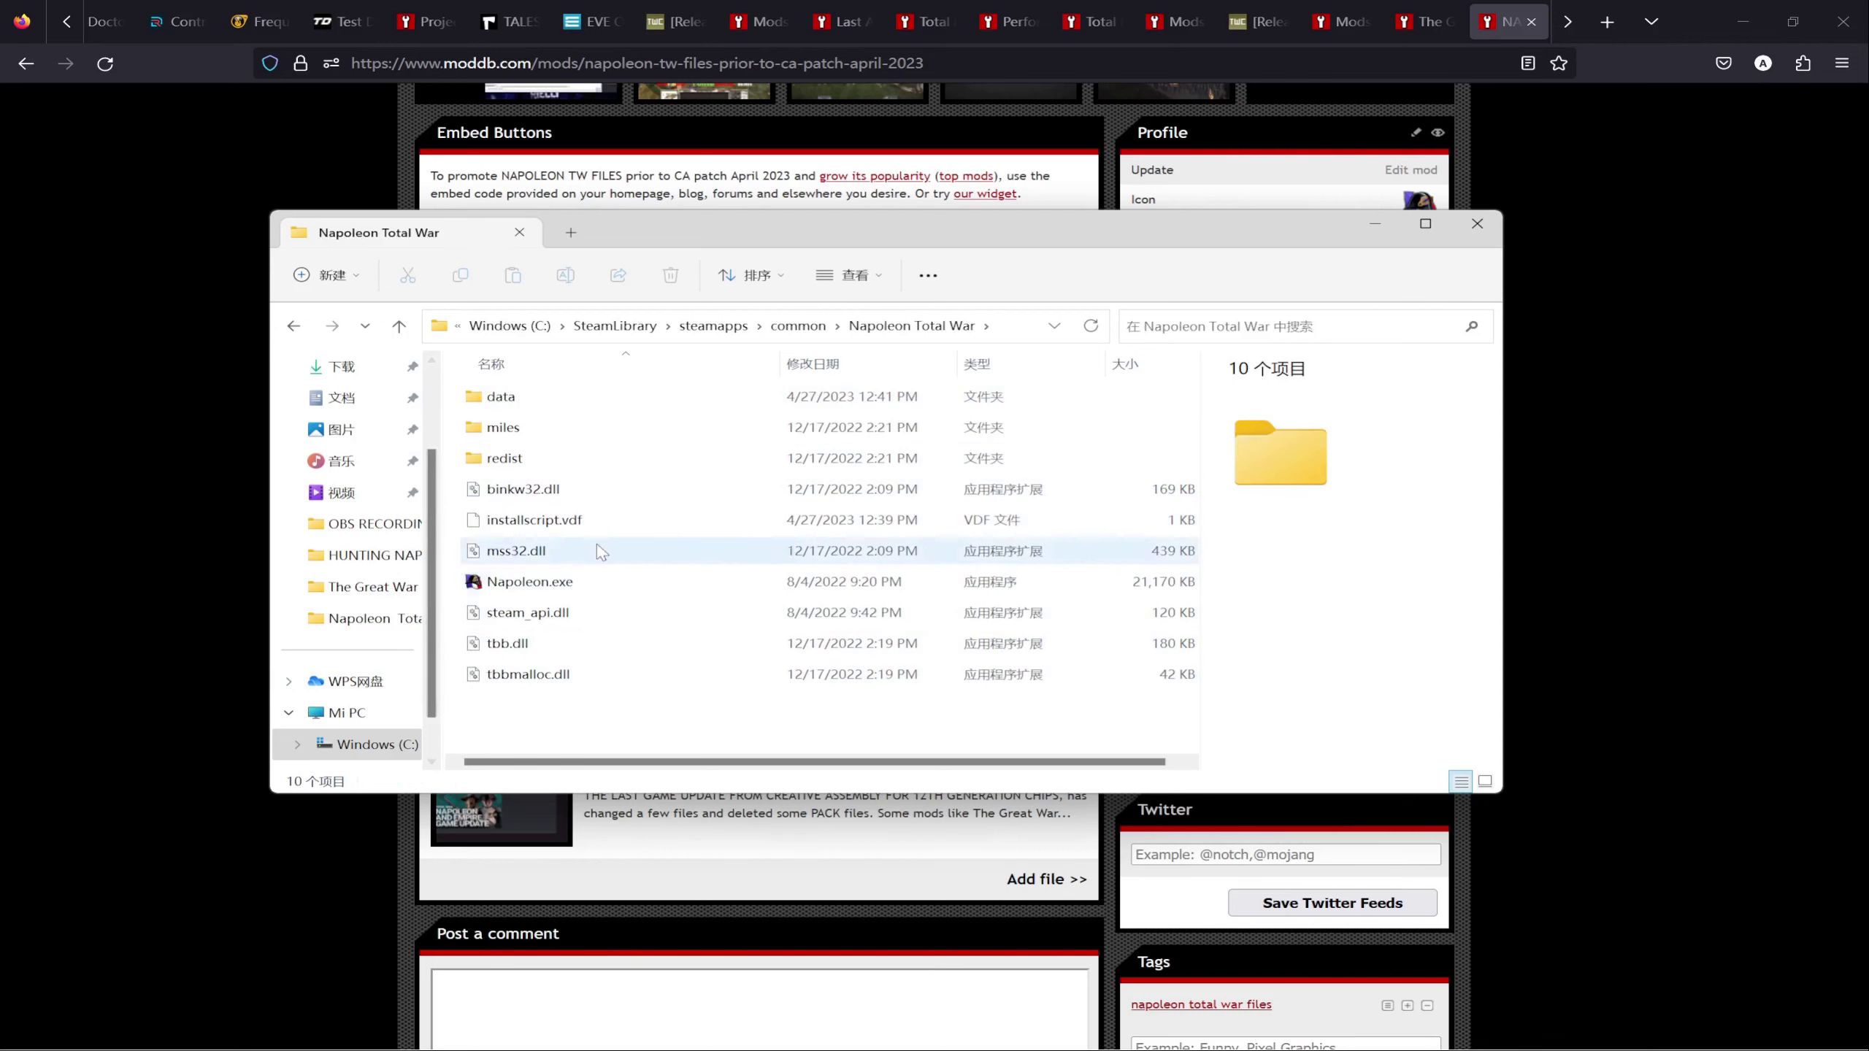
{"action": "double_click", "coordinate": [501, 402]}
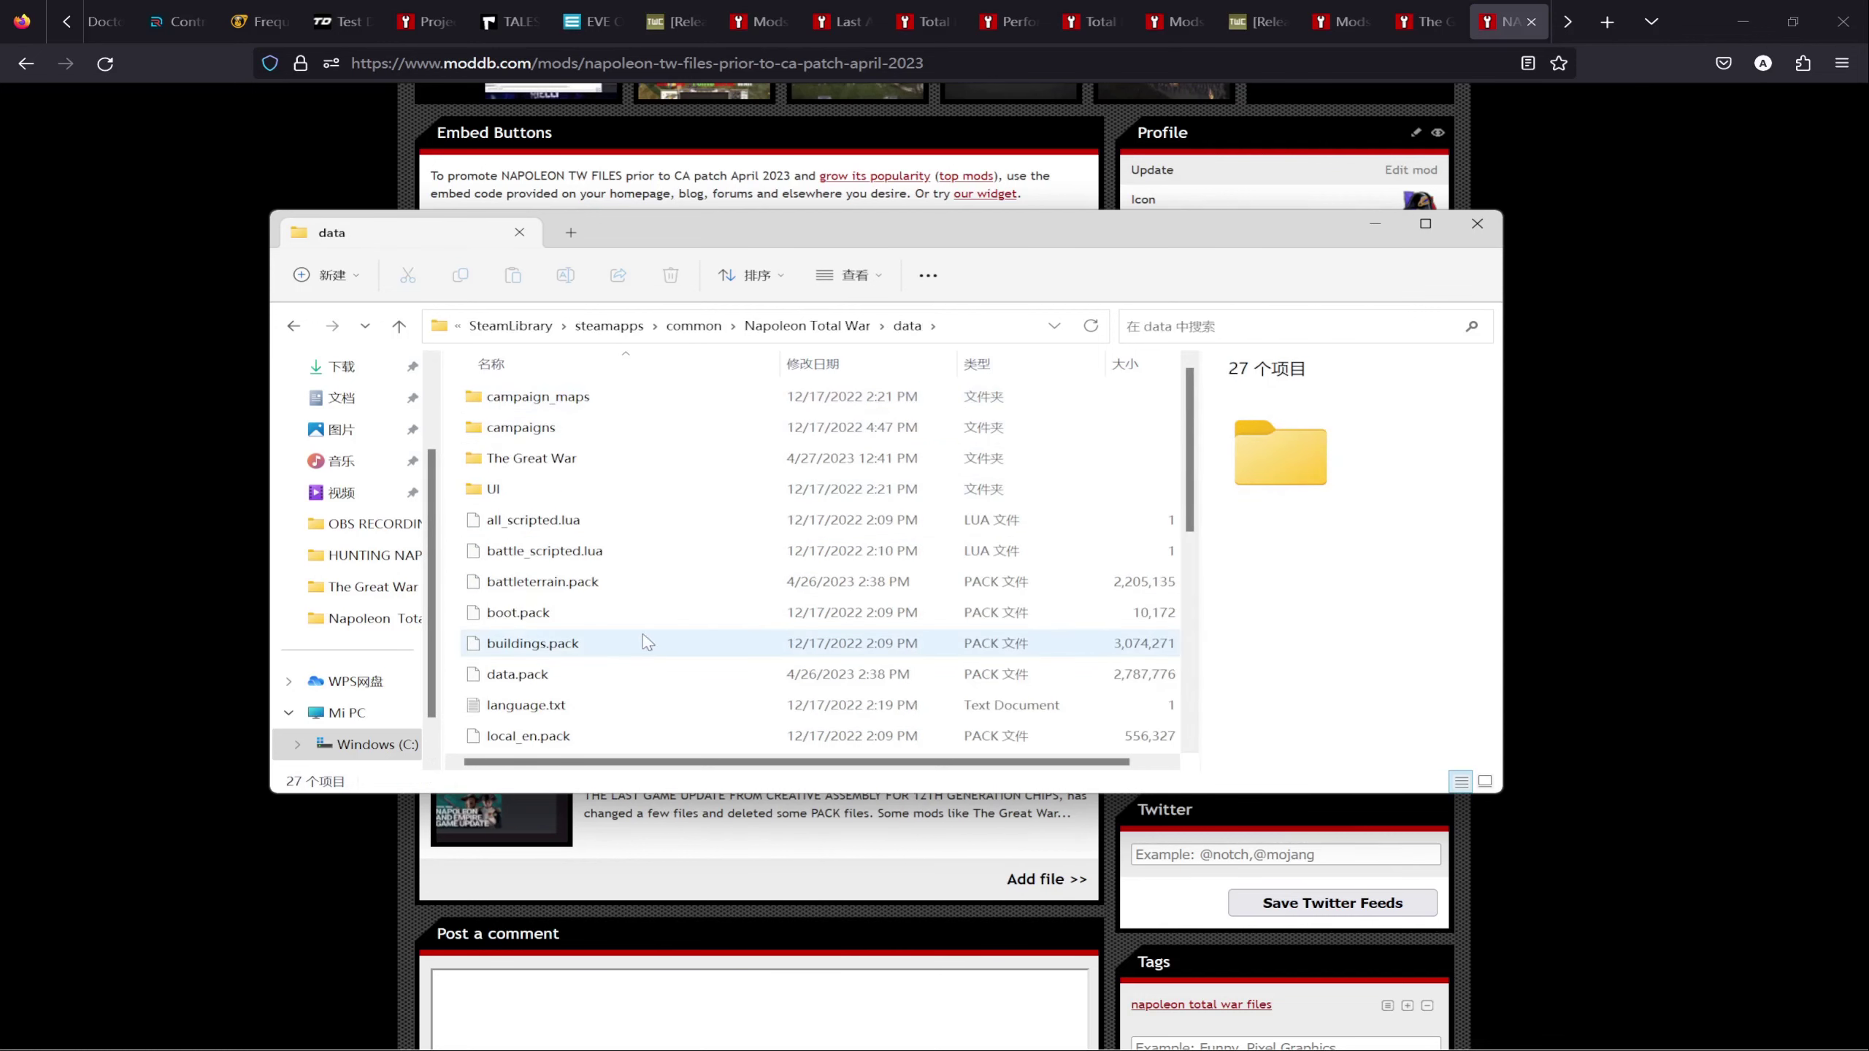
Step: Select patch.pack through patch7.pack again, then go up to the Napoleon Total War folder
{"action": "scroll", "coordinate": [590, 608], "scroll_direction": "down", "scroll_amount": 2}
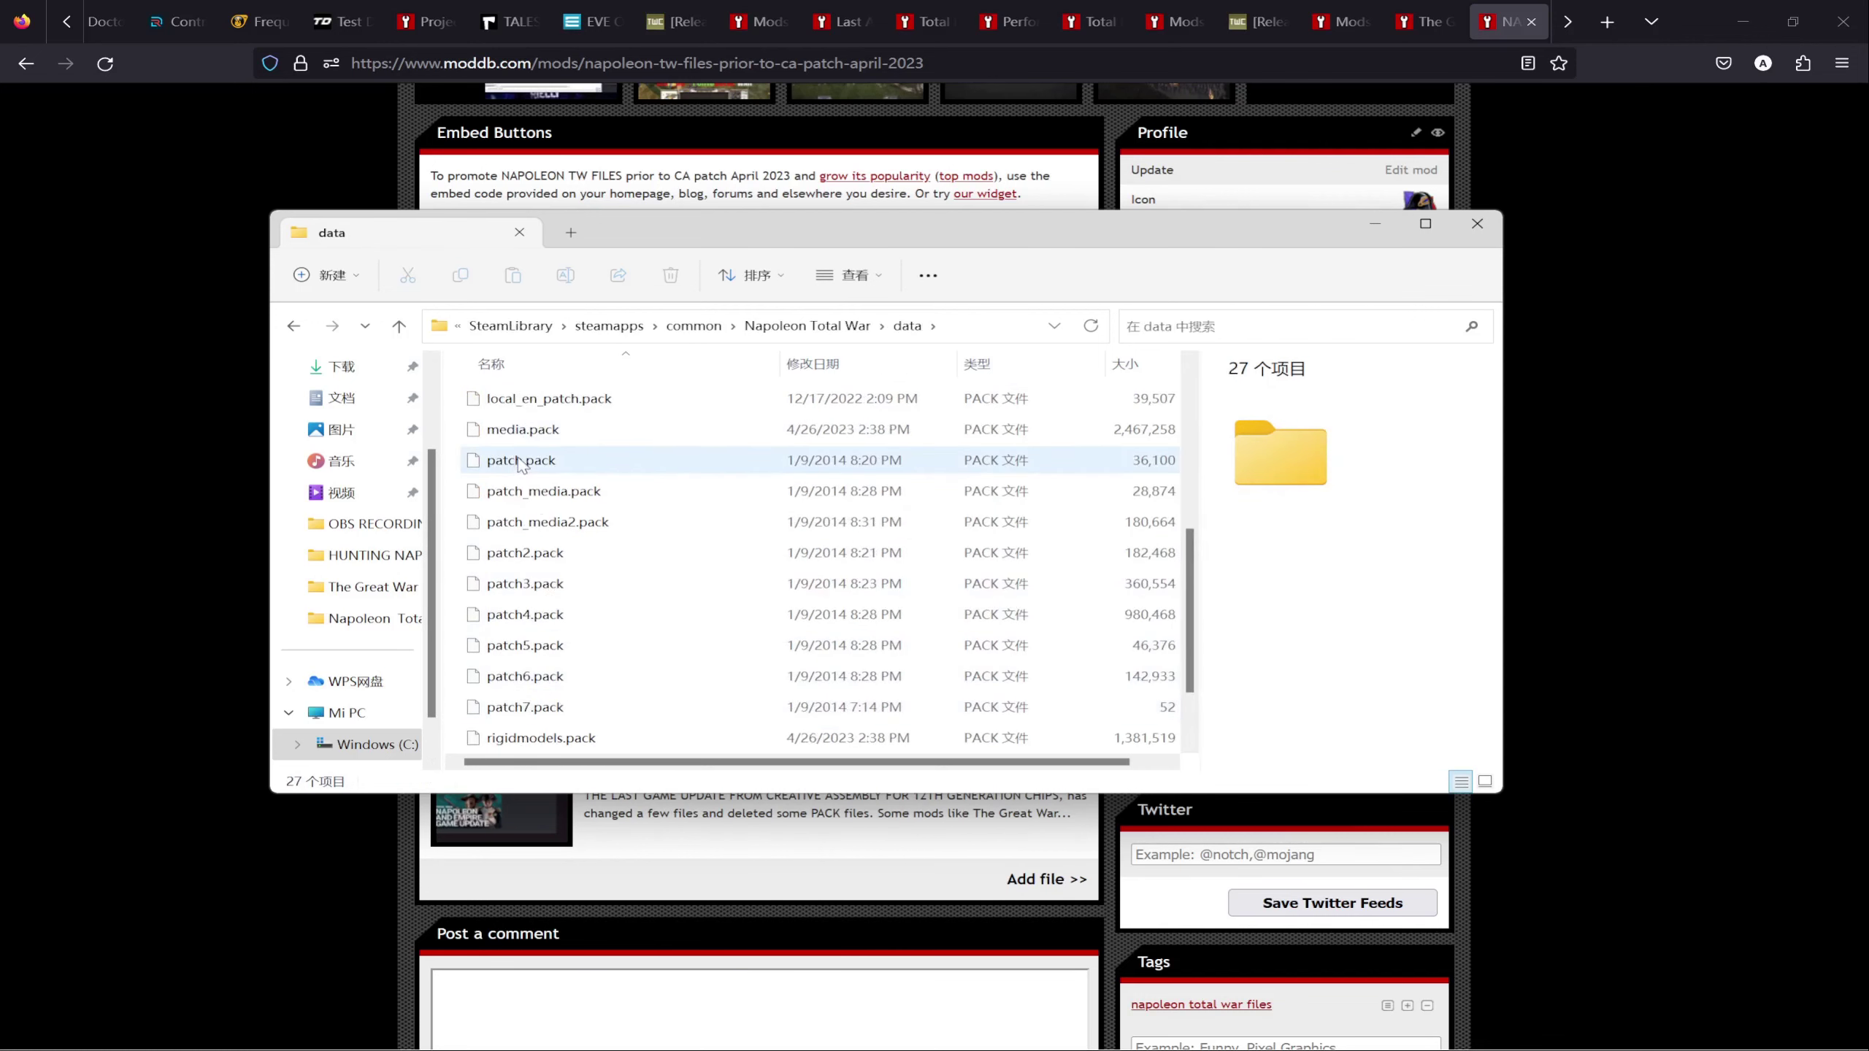
{"action": "scroll", "coordinate": [564, 531], "scroll_direction": "up", "scroll_amount": 1}
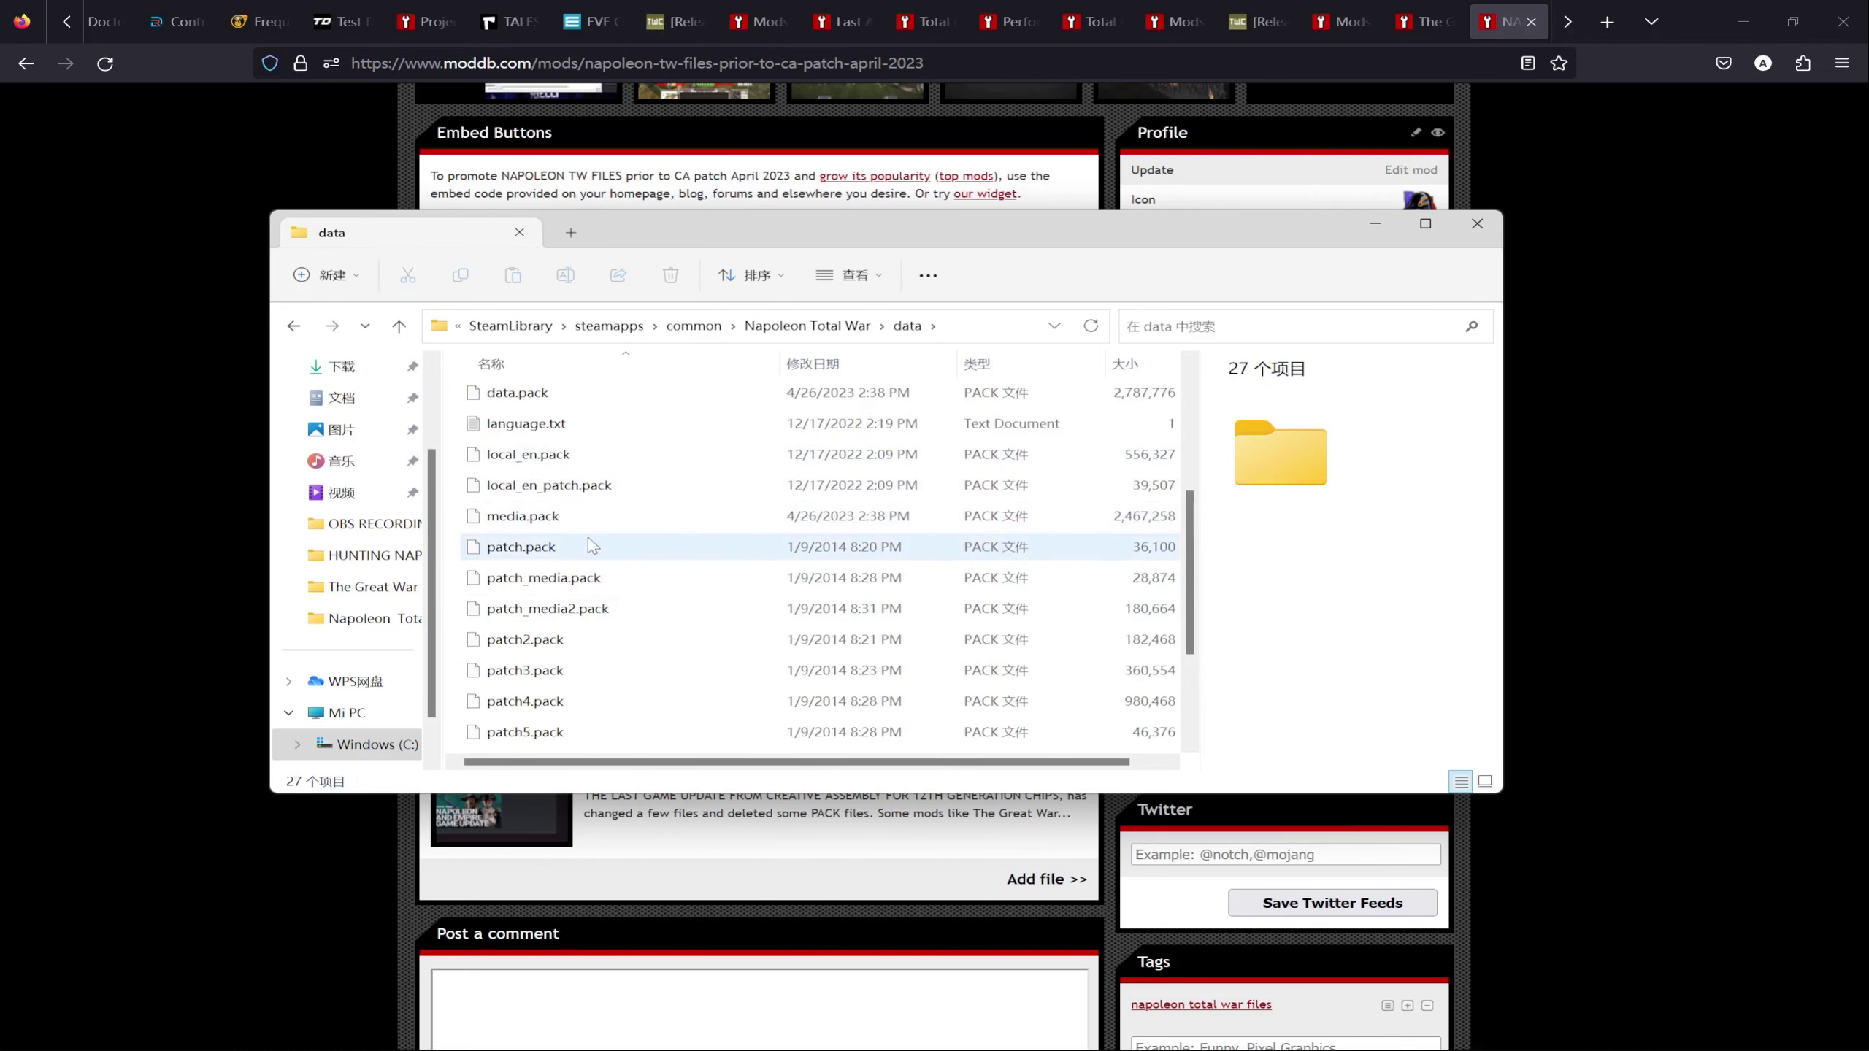
{"action": "left_click", "coordinate": [529, 546]}
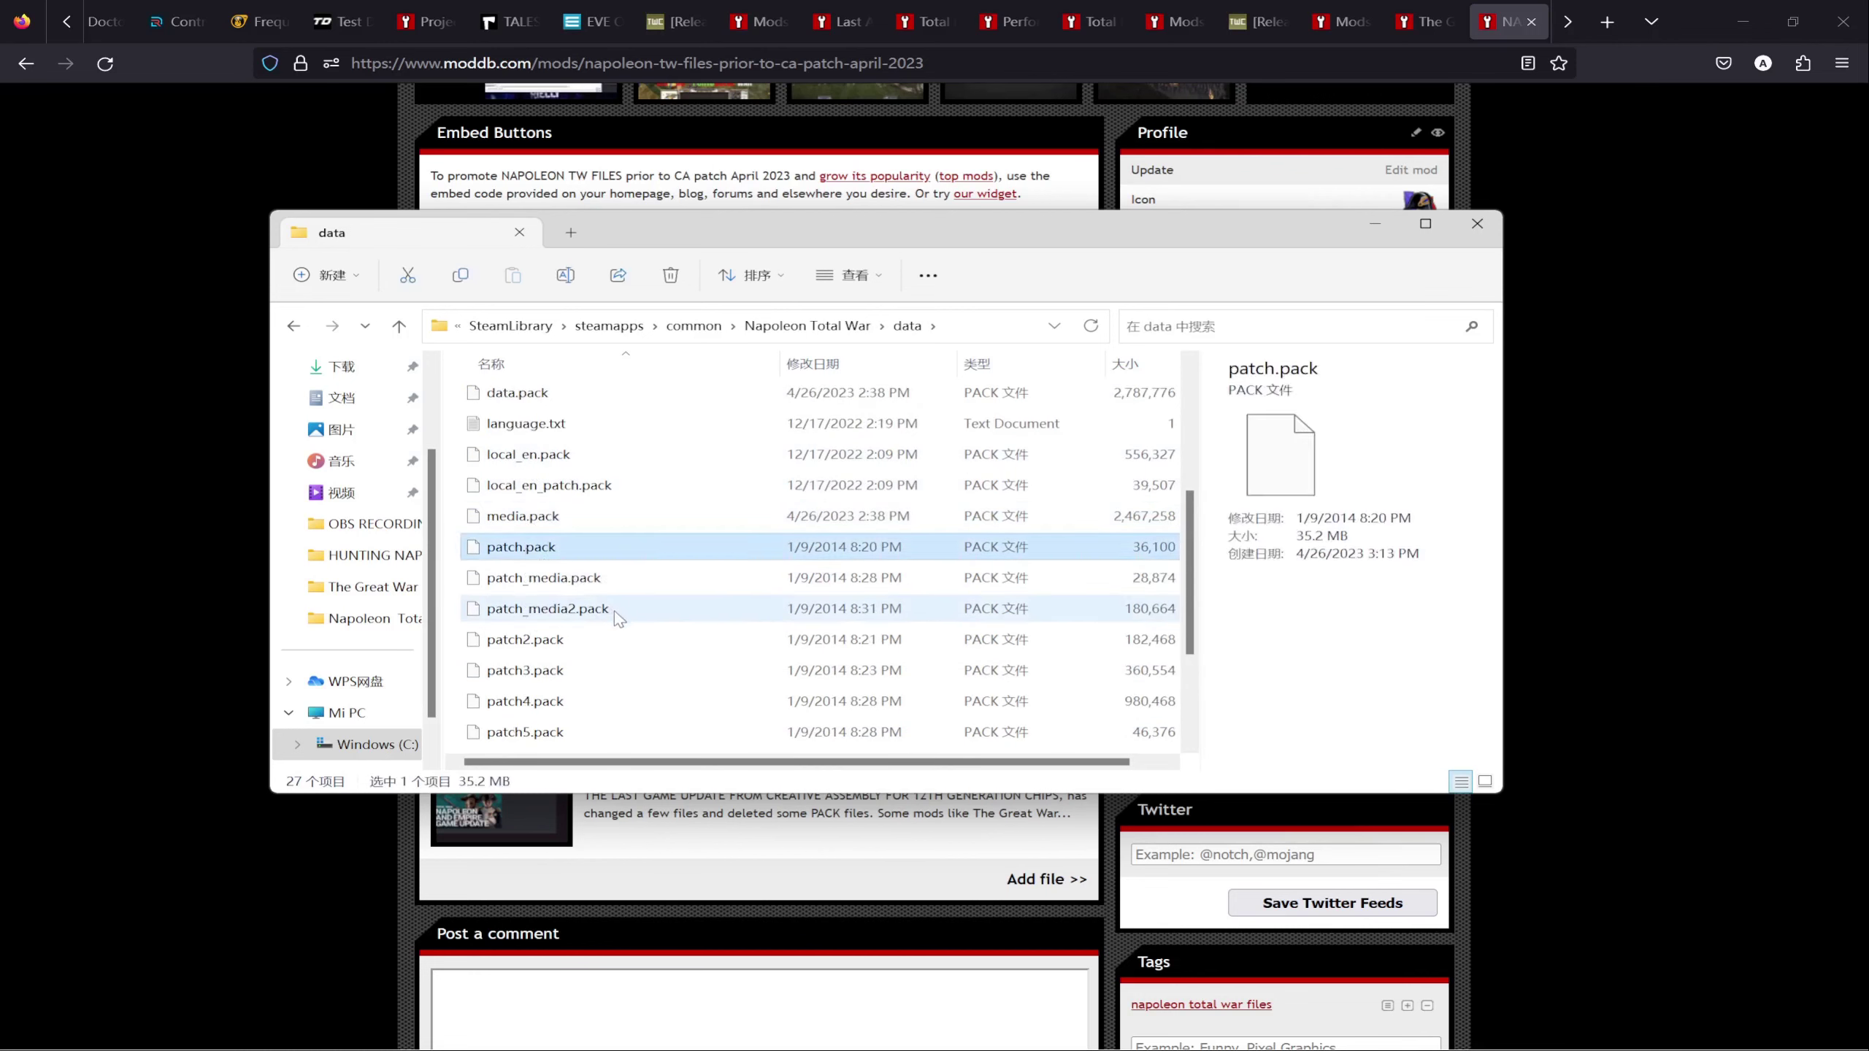
{"action": "scroll", "coordinate": [576, 663], "scroll_direction": "down", "scroll_amount": 1}
{"action": "left_click", "coordinate": [526, 707], "text": "shift"}
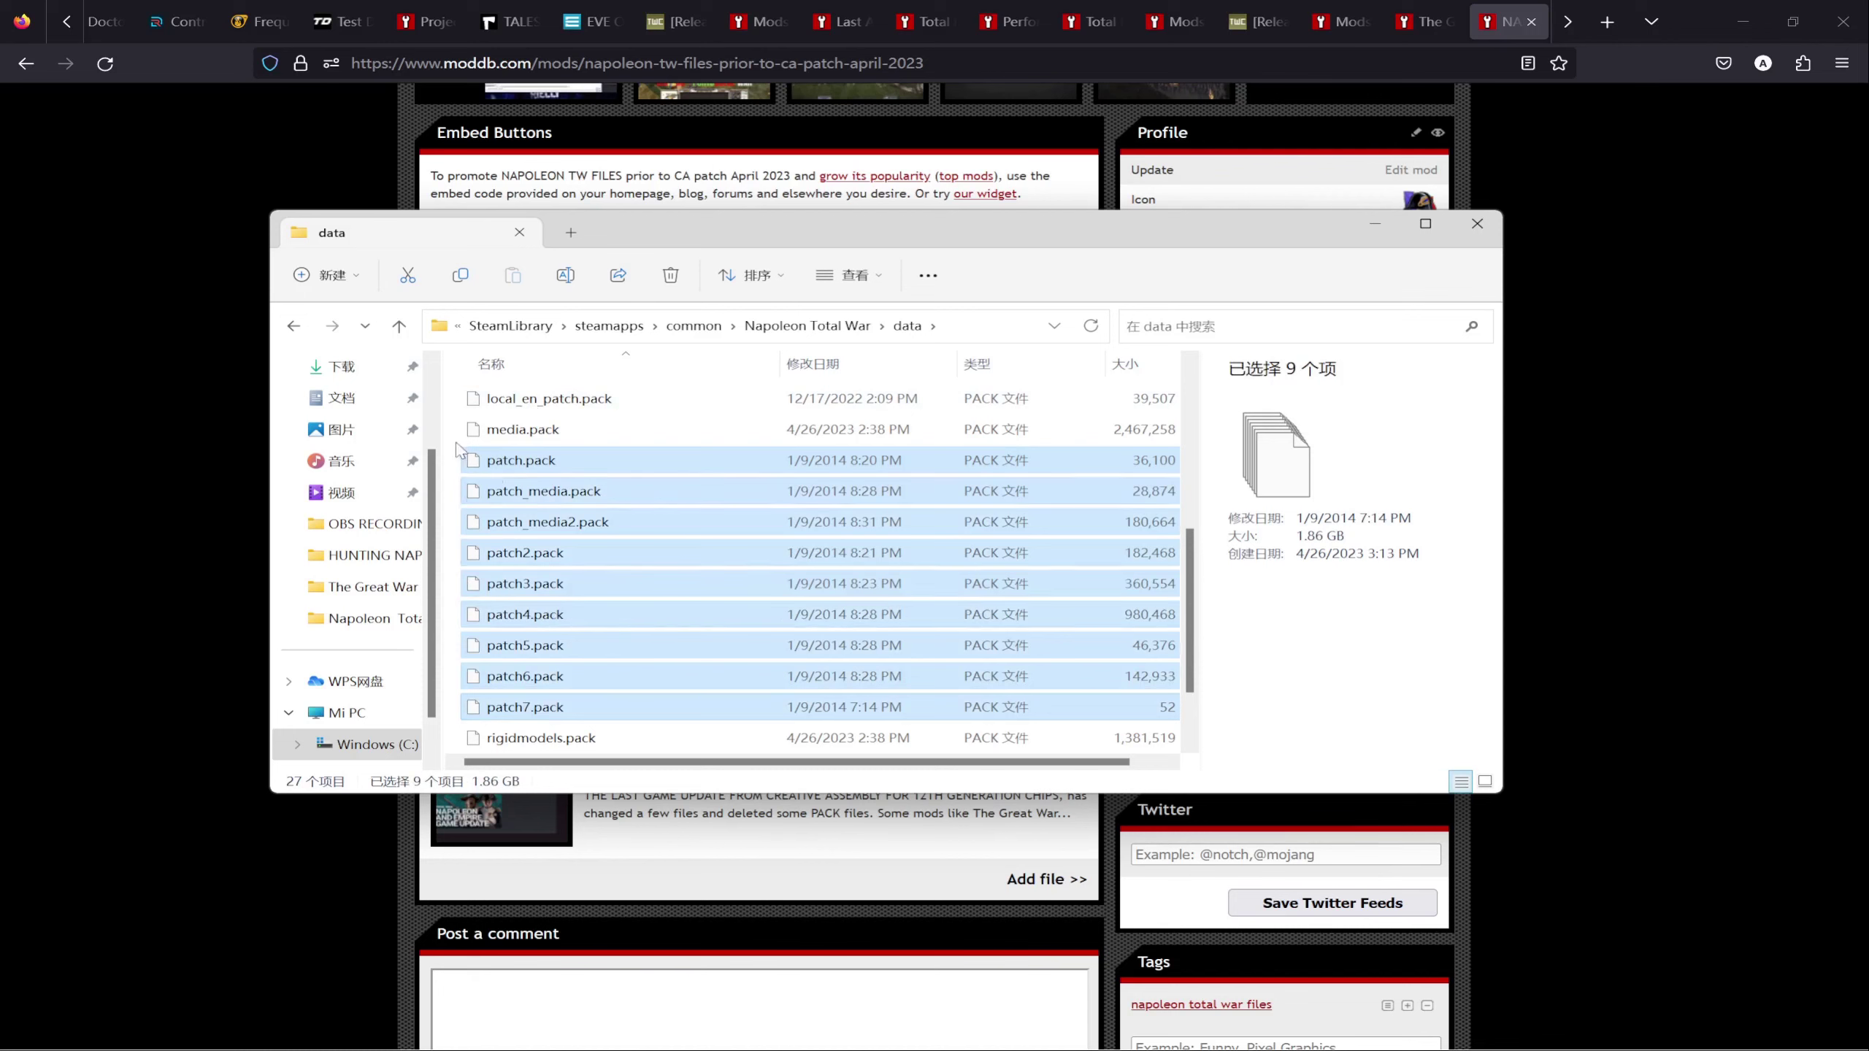
{"action": "left_click", "coordinate": [398, 325]}
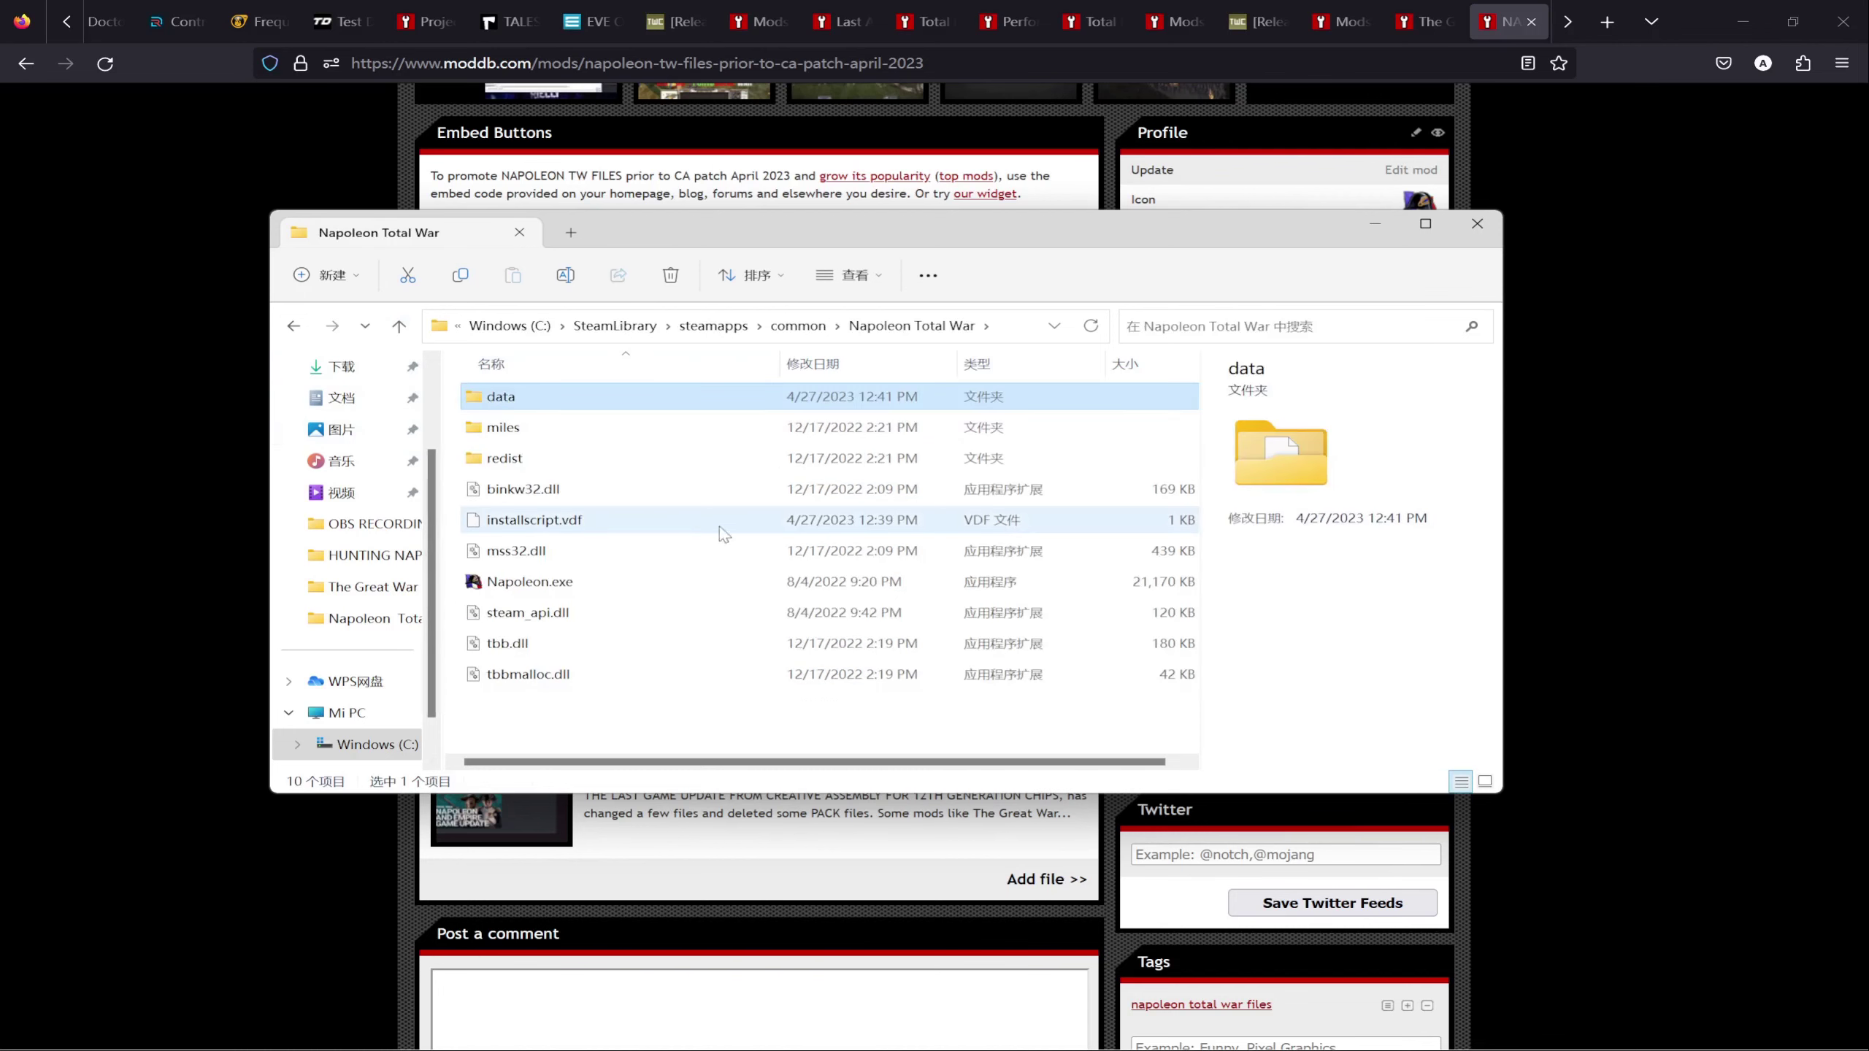
Step: Navigate from common through Napoleon Total War\data\The Great War and run Launcher.exe
{"action": "left_click", "coordinate": [399, 326]}
{"action": "double_click", "coordinate": [504, 397]}
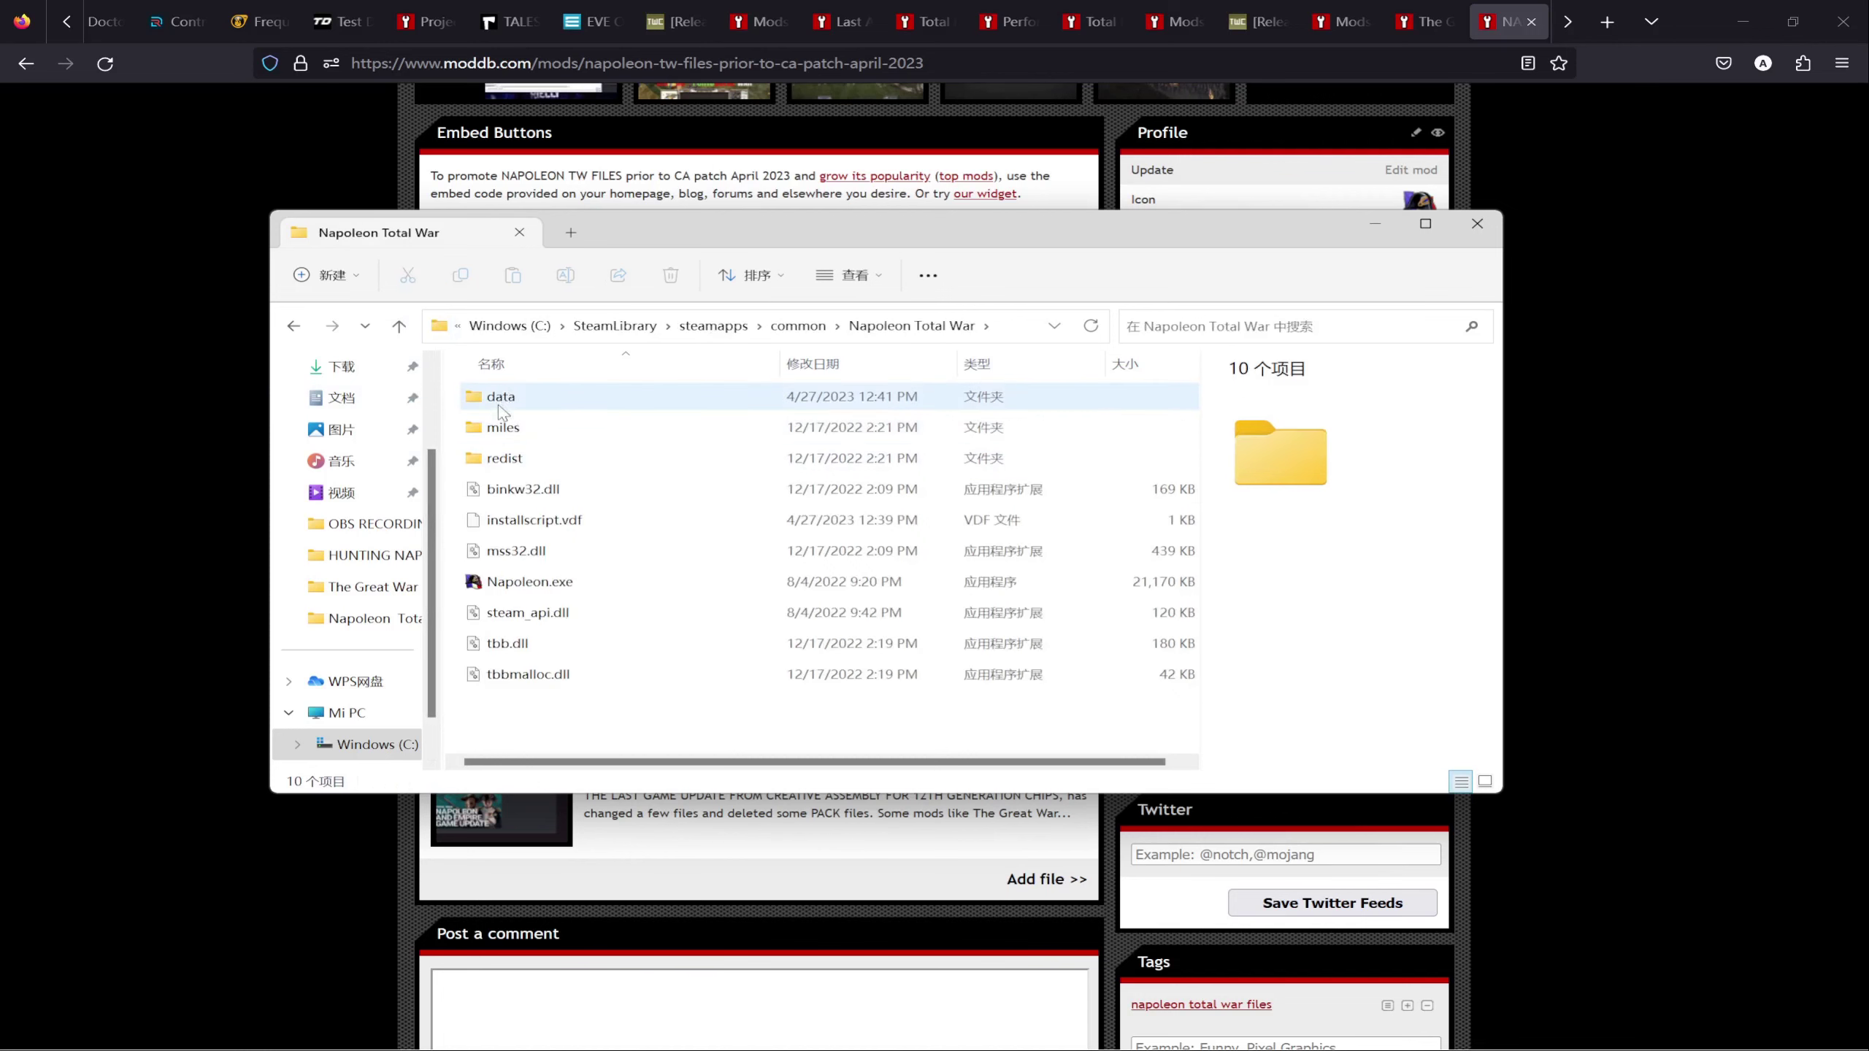
{"action": "double_click", "coordinate": [498, 401]}
{"action": "double_click", "coordinate": [524, 459]}
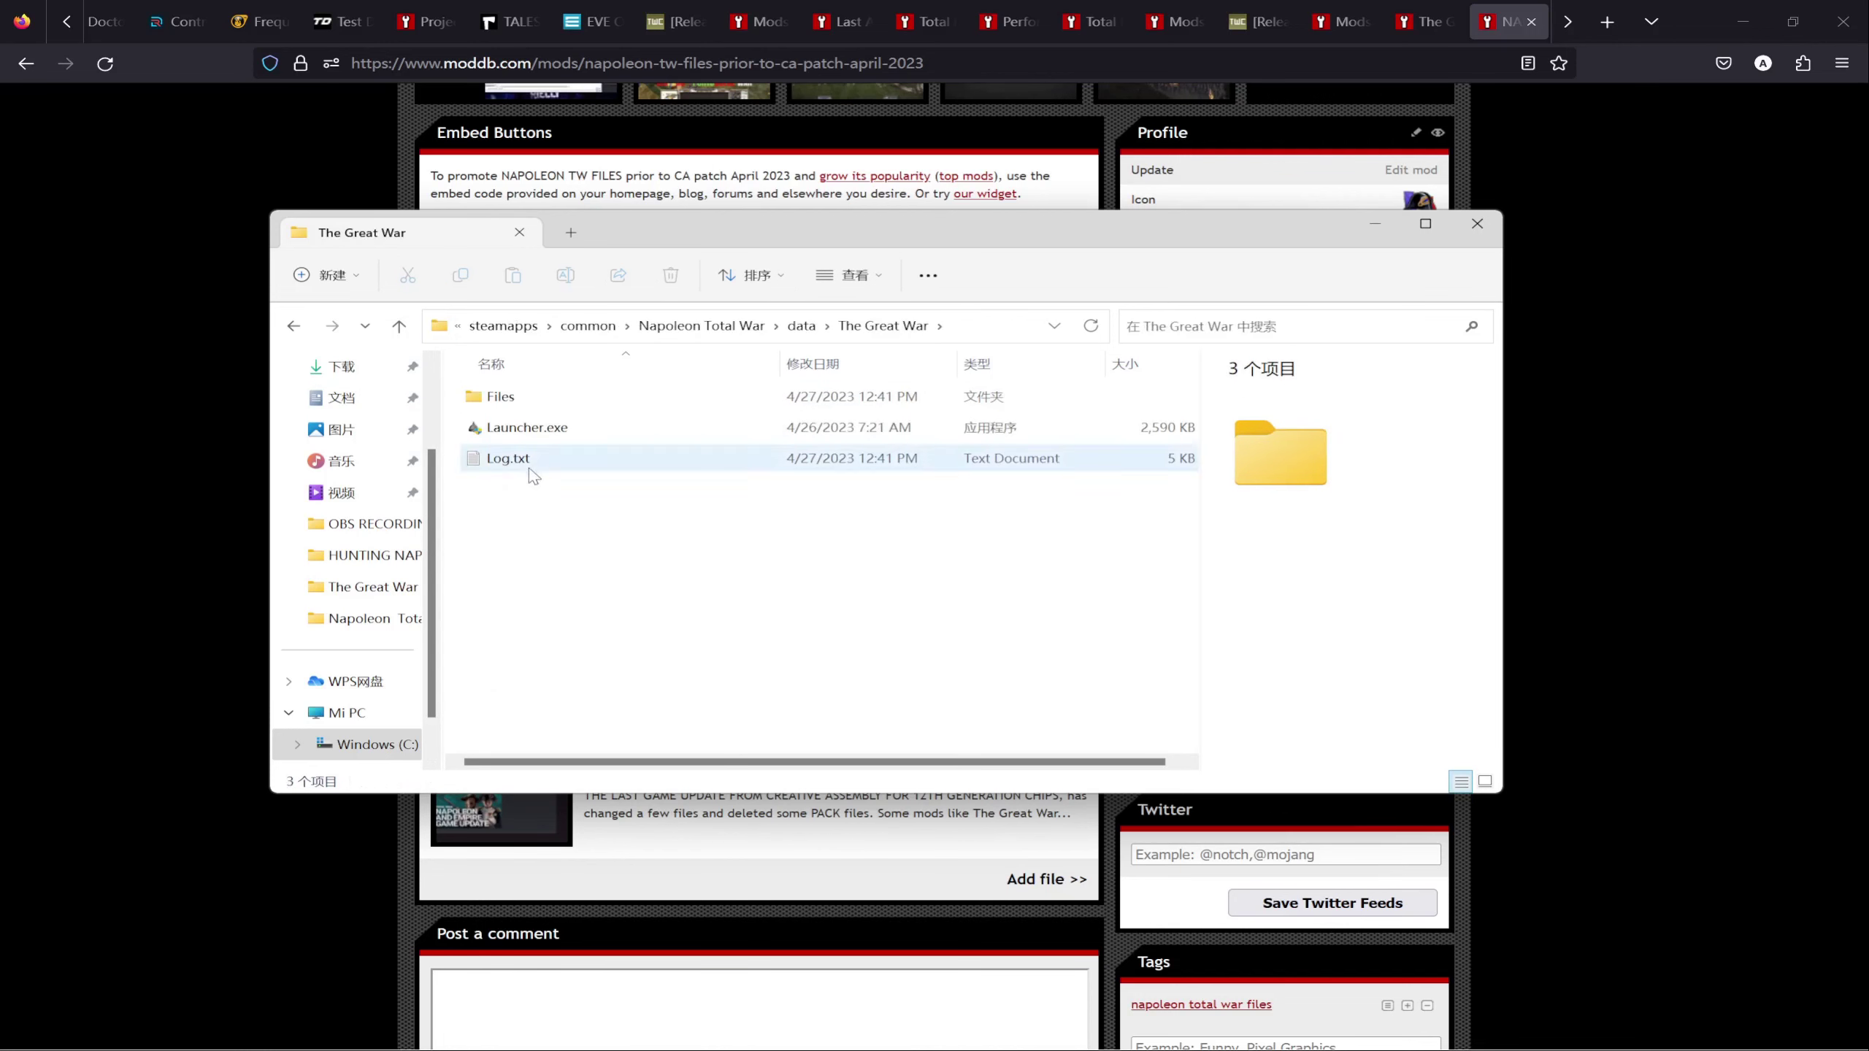
{"action": "left_click", "coordinate": [522, 433]}
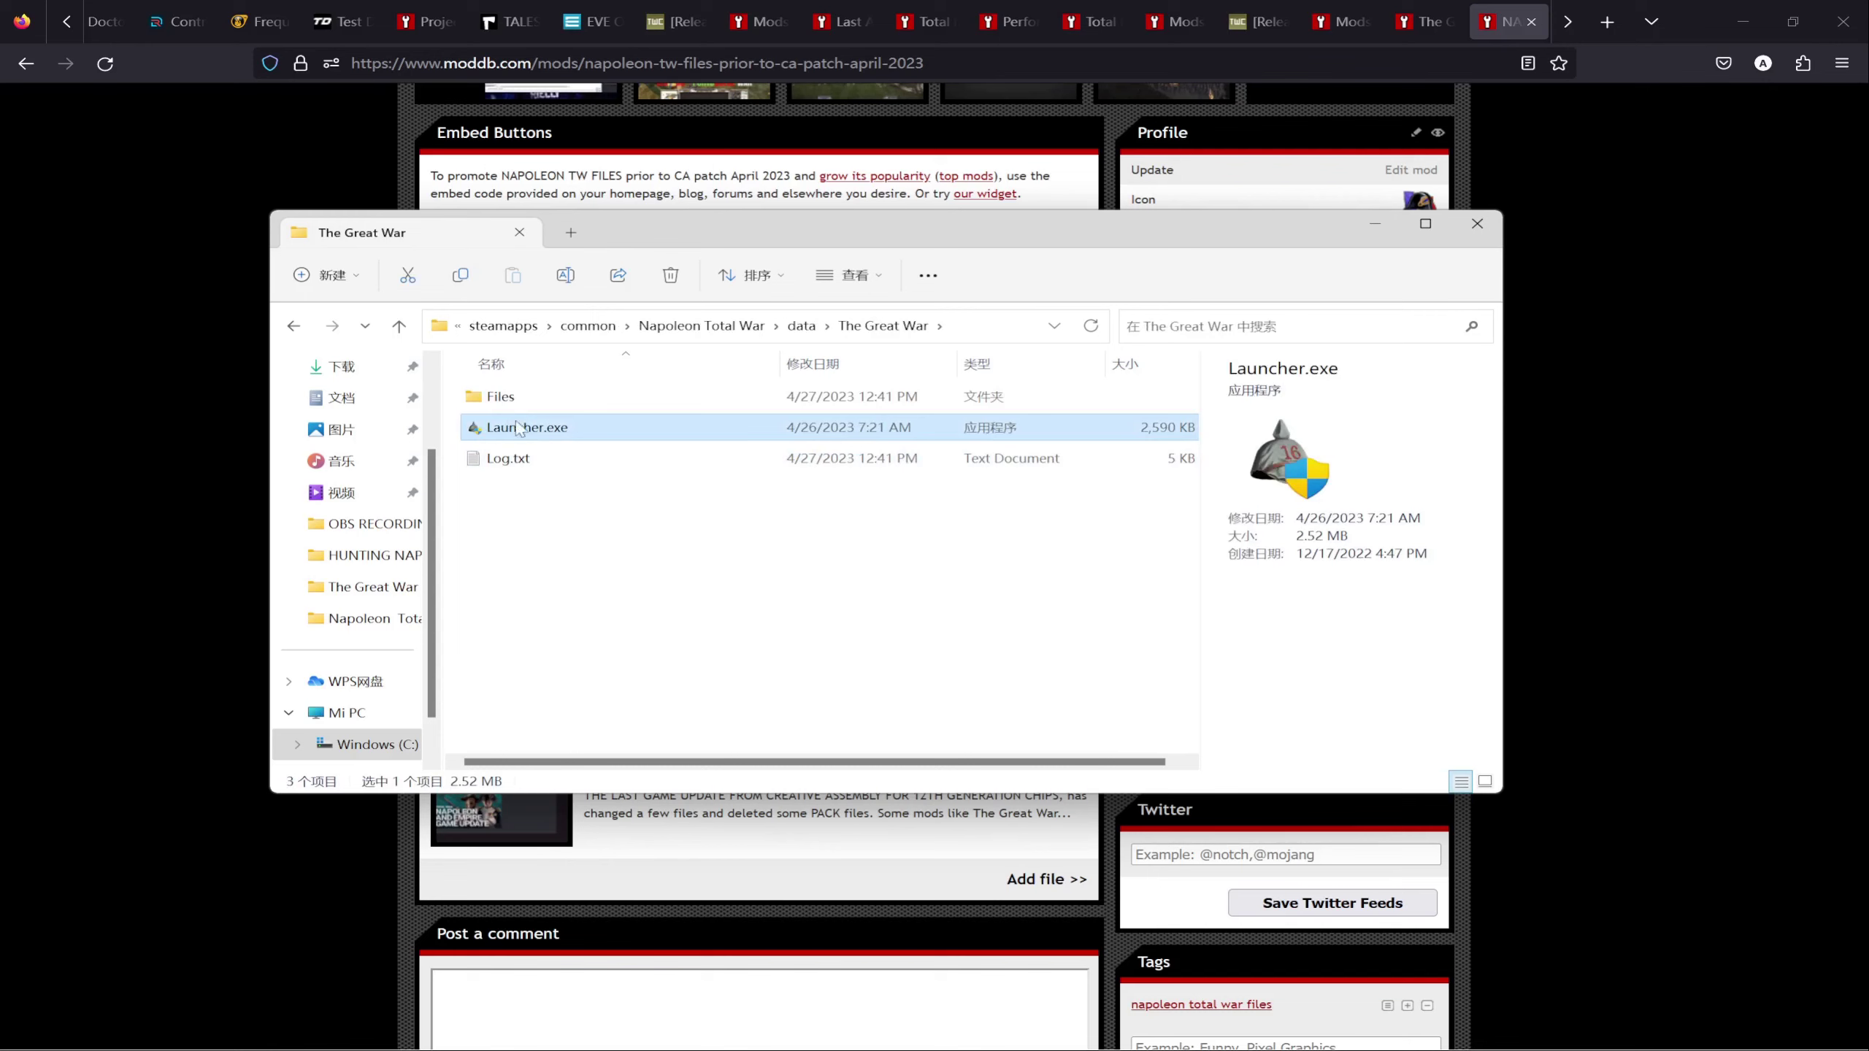
{"action": "double_click", "coordinate": [537, 434]}
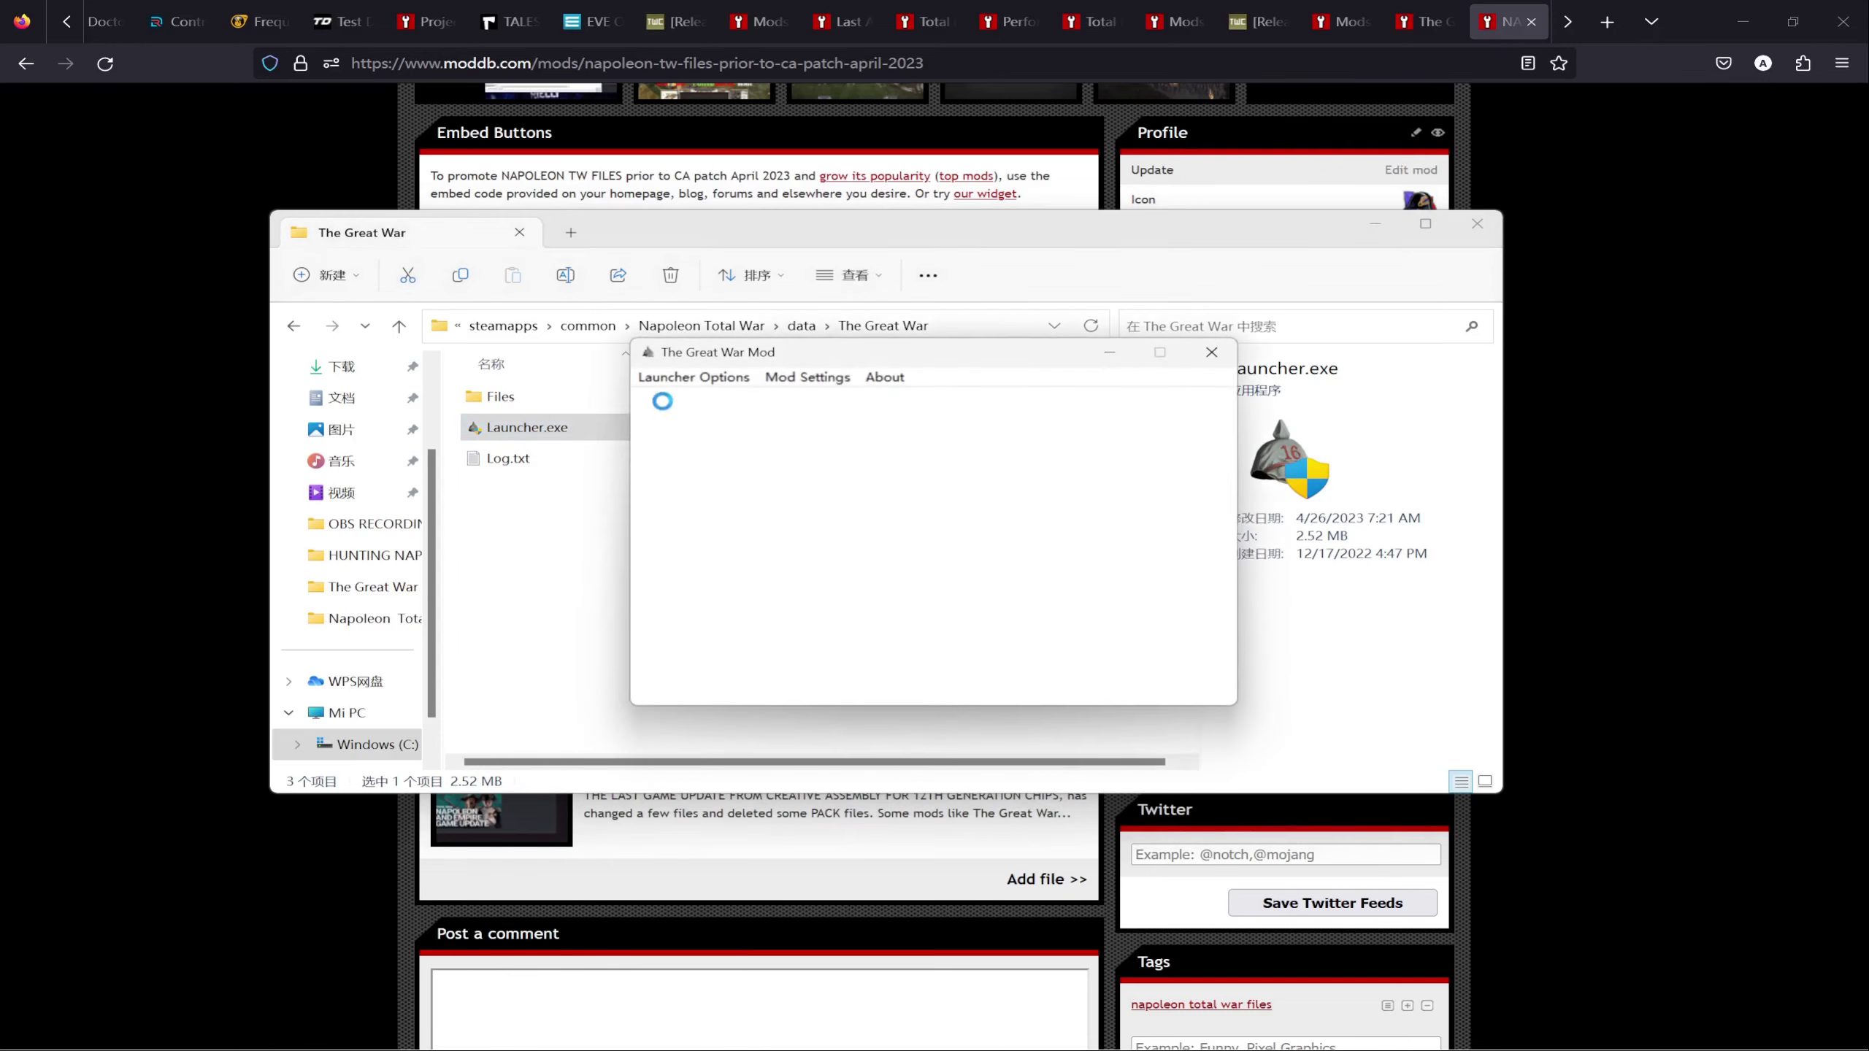
Step: Show the launcher options with Launch Mod while the Beta 6.1.0 launcher finishes loading
{"action": "left_click", "coordinate": [717, 376]}
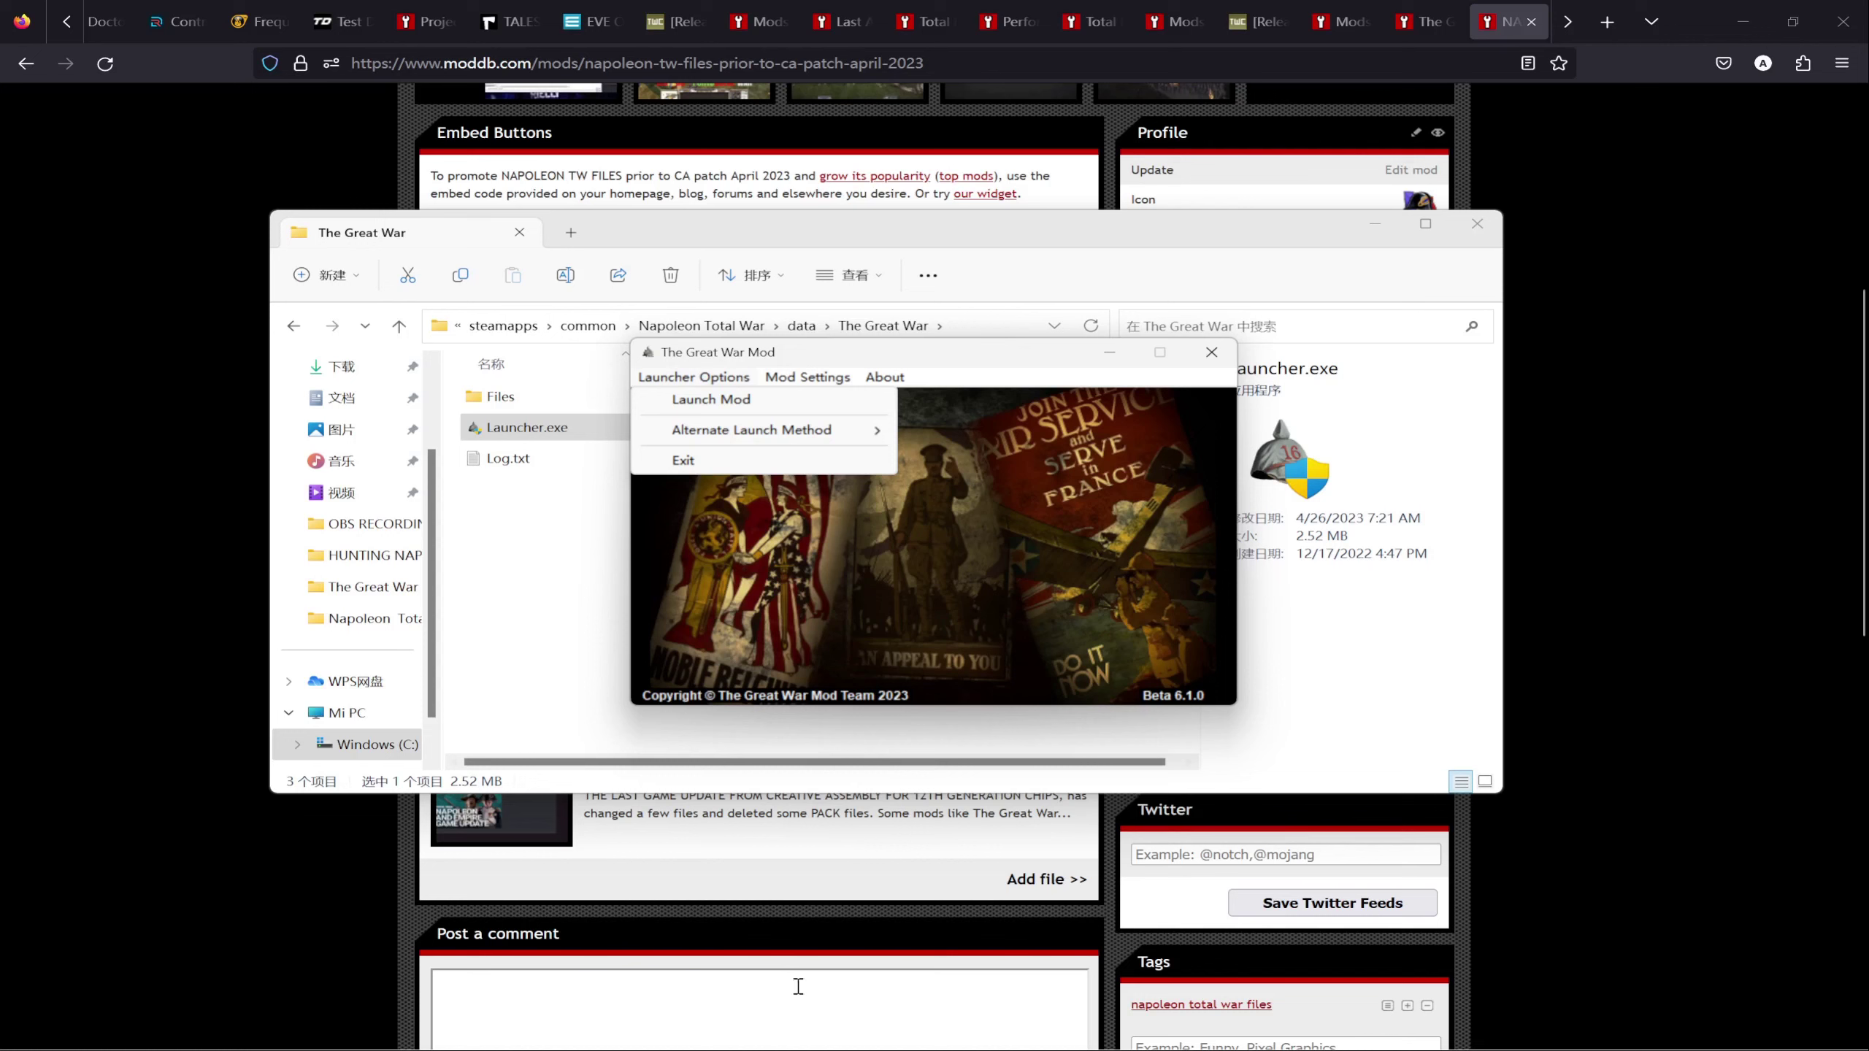
{"action": "mouse_move", "coordinate": [881, 1045]}
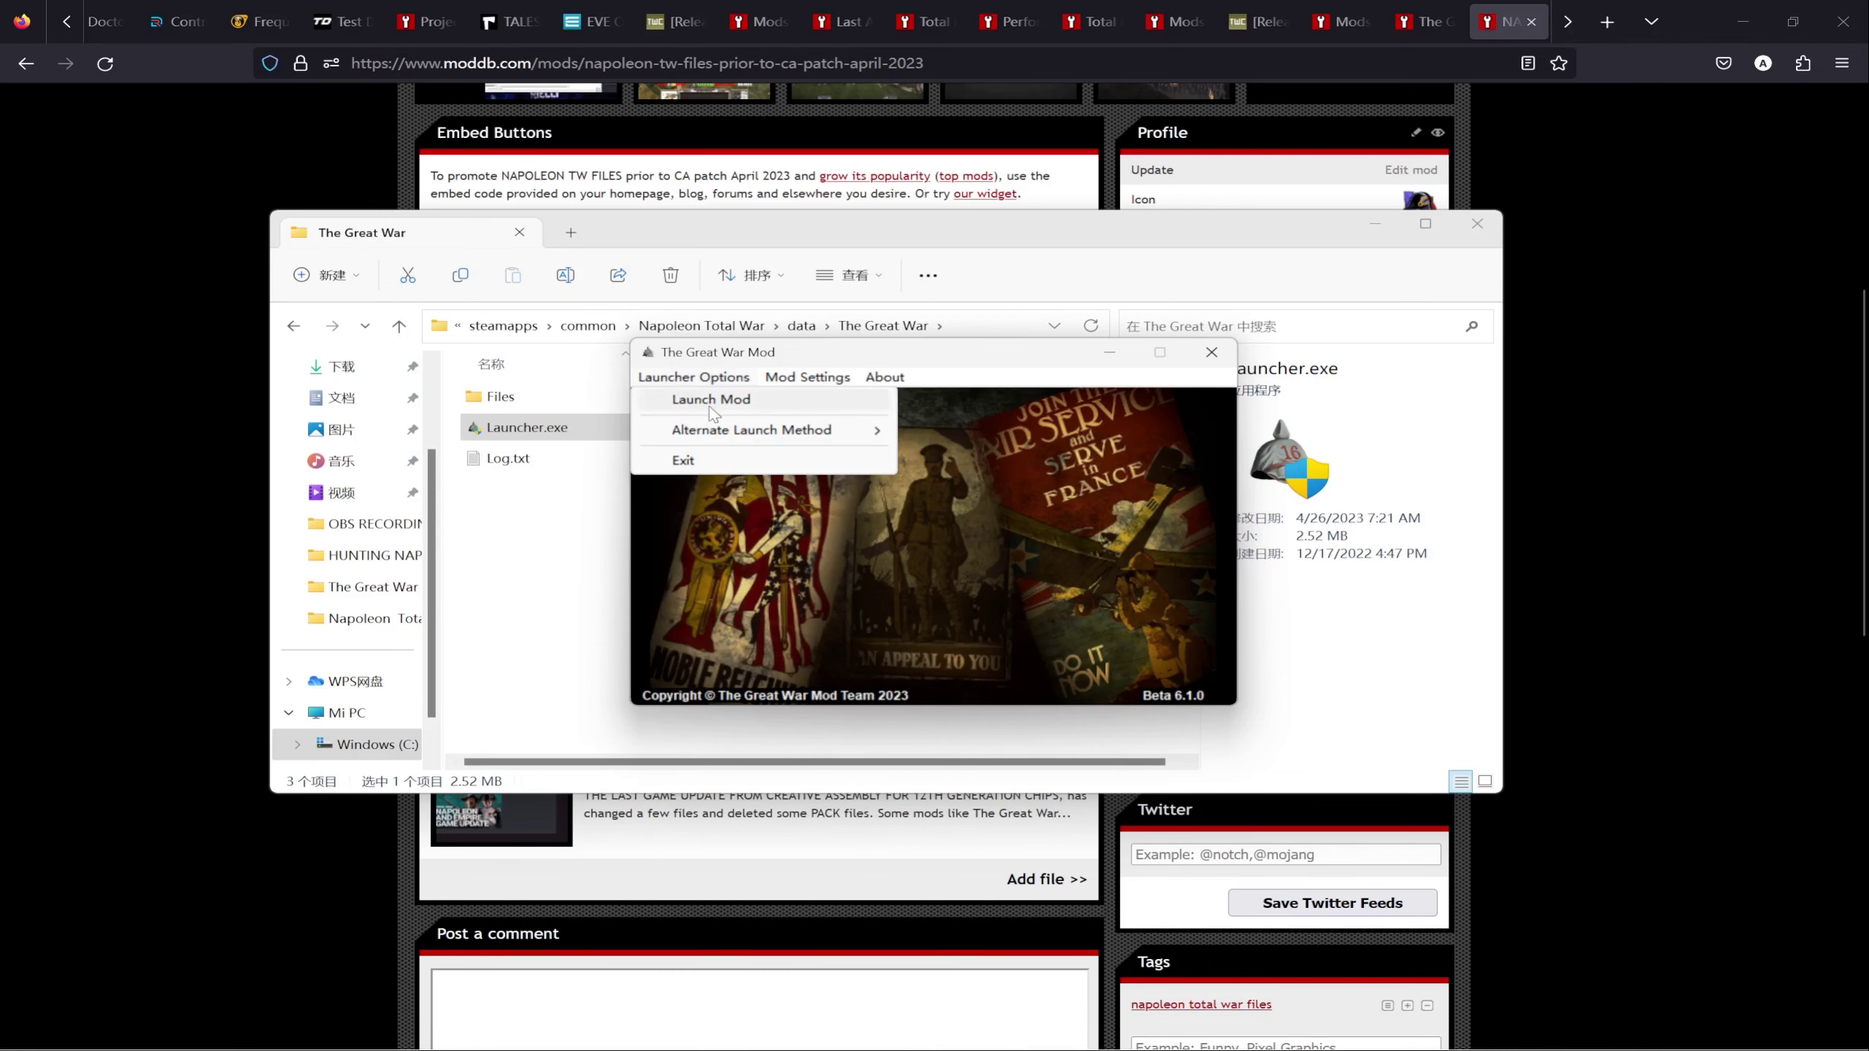
{"action": "mouse_move", "coordinate": [1793, 1043]}
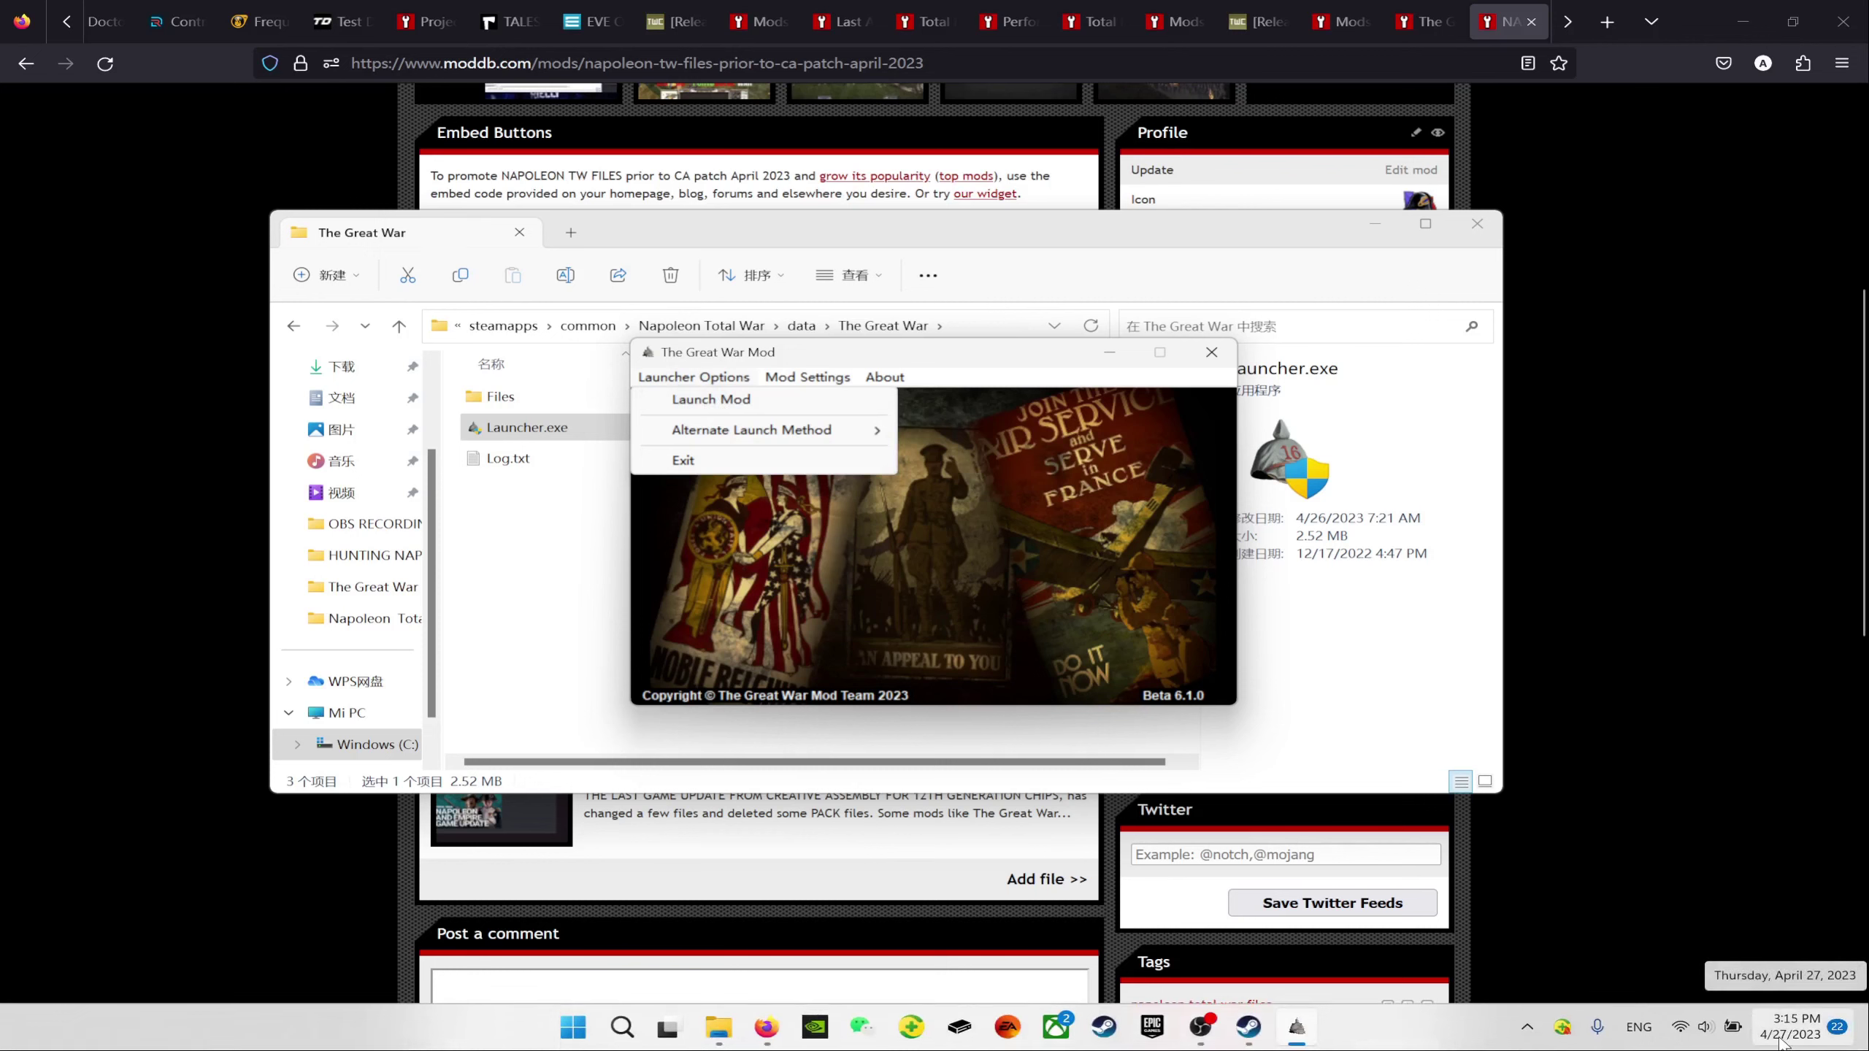